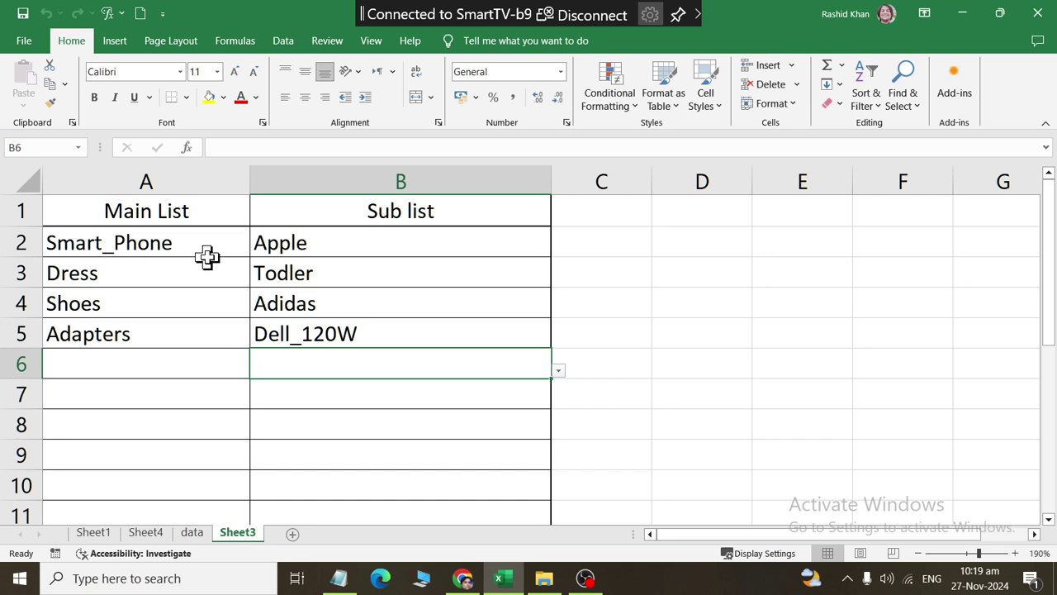
Set A6 to Computer and view the Computer brands offered in B6 without choosing one
{"action": "left_click", "coordinate": [213, 342]}
{"action": "left_click", "coordinate": [224, 361]}
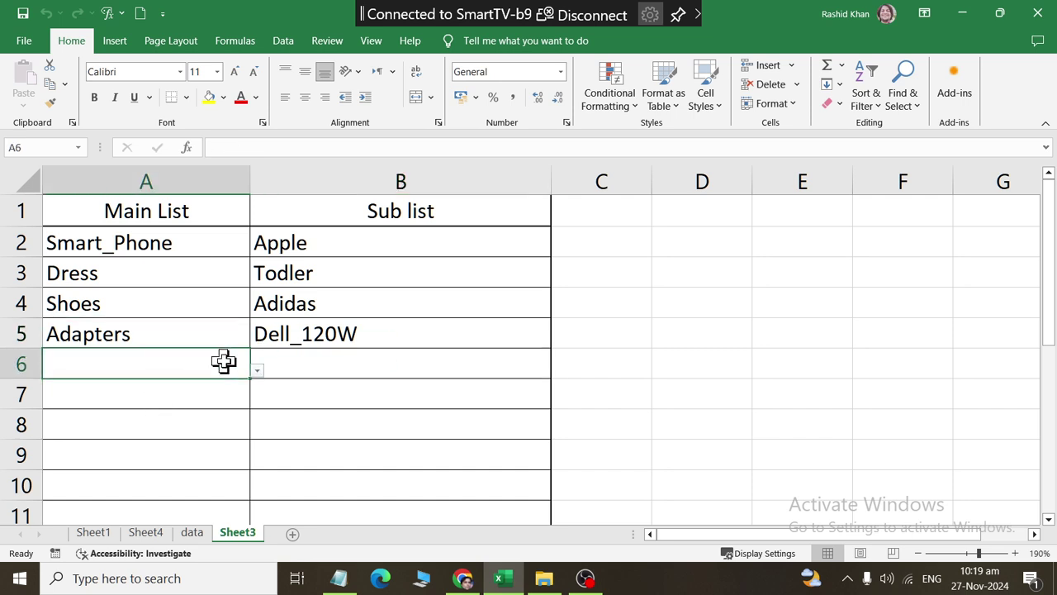
{"action": "left_click", "coordinate": [260, 369]}
{"action": "mouse_move", "coordinate": [259, 376]}
{"action": "left_mouse_down"}
{"action": "mouse_move", "coordinate": [259, 496]}
{"action": "mouse_move", "coordinate": [262, 404]}
{"action": "left_mouse_up"}
{"action": "left_click", "coordinate": [158, 394]}
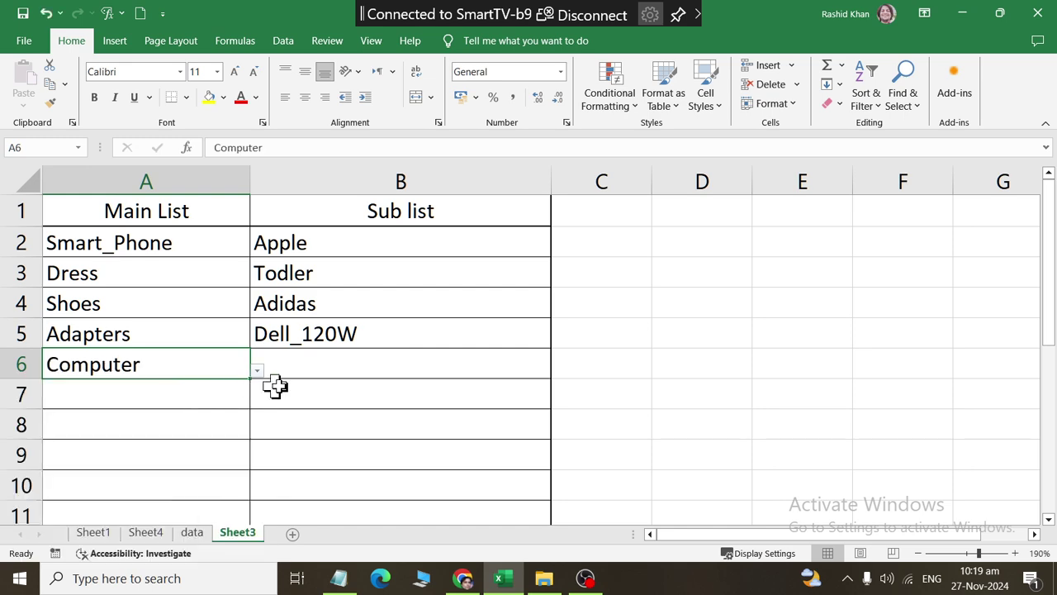
{"action": "left_click", "coordinate": [361, 371]}
{"action": "left_click", "coordinate": [560, 381]}
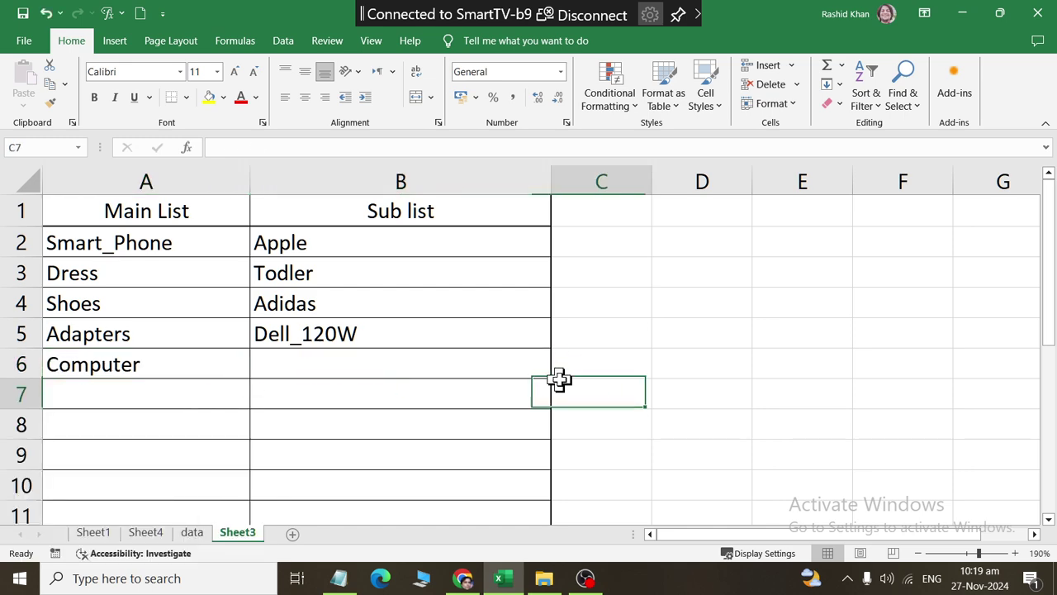
{"action": "left_click", "coordinate": [543, 370]}
{"action": "left_click", "coordinate": [559, 372]}
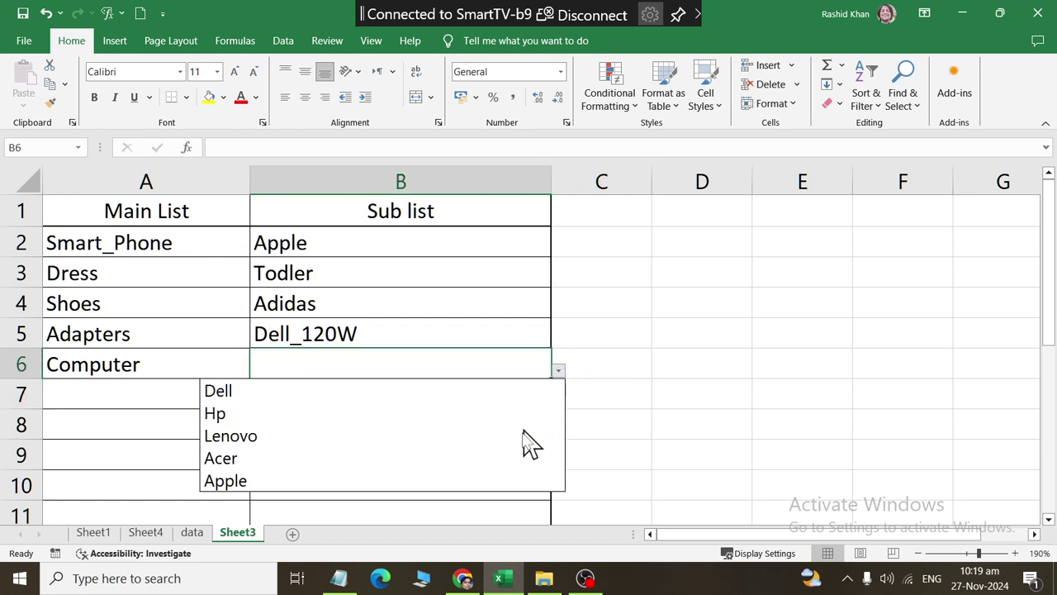
{"action": "key", "text": "Escape"}
Change A6 to Smart_Phone and view the Smart_Phone brands in B6 without picking one
{"action": "left_click", "coordinate": [207, 370]}
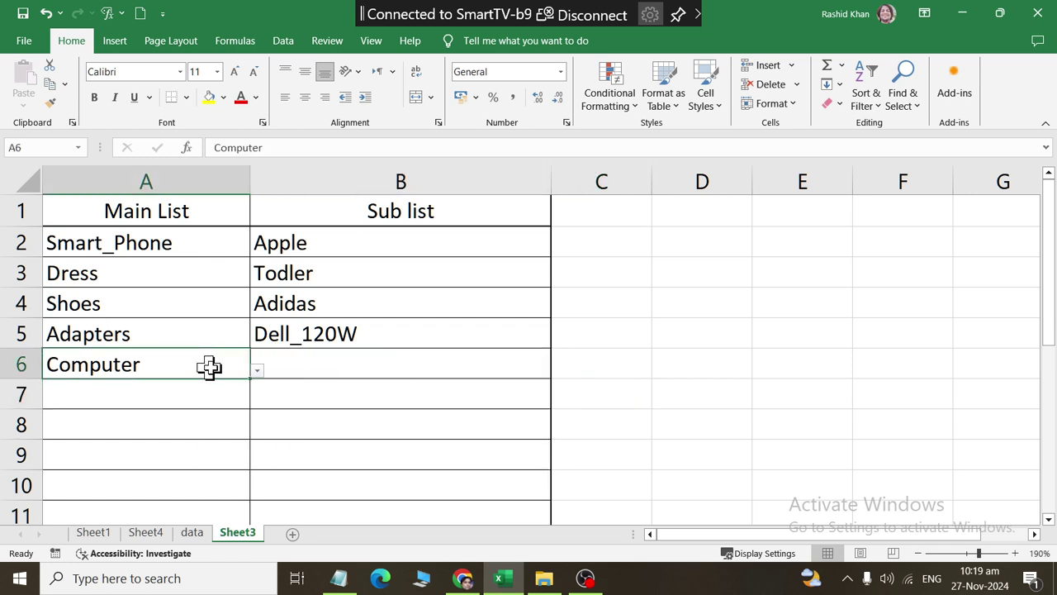
{"action": "left_click", "coordinate": [257, 372]}
{"action": "left_click", "coordinate": [230, 418]}
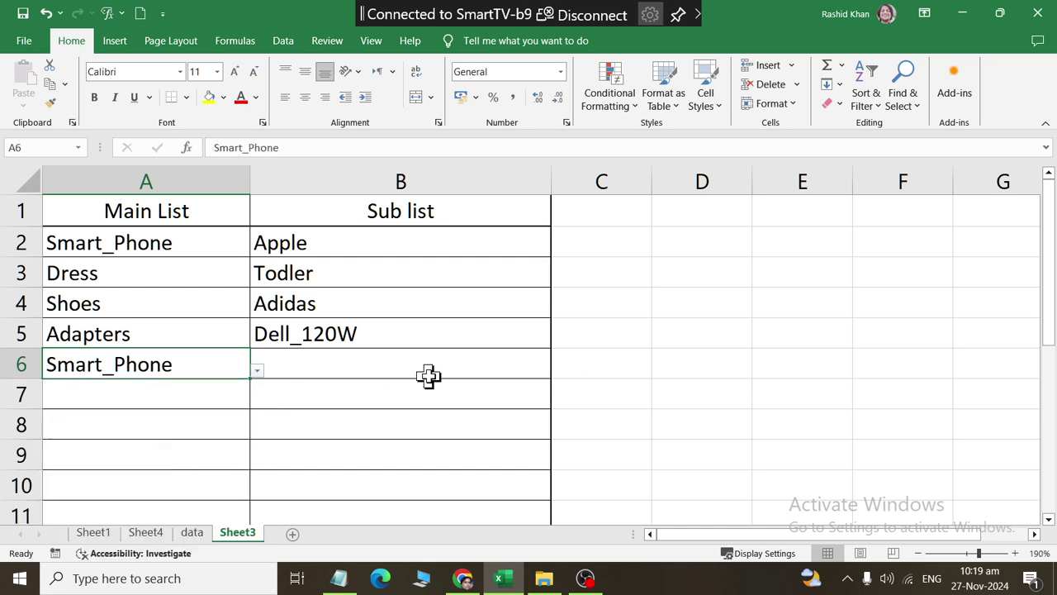
{"action": "left_click", "coordinate": [429, 375]}
{"action": "left_click", "coordinate": [560, 372]}
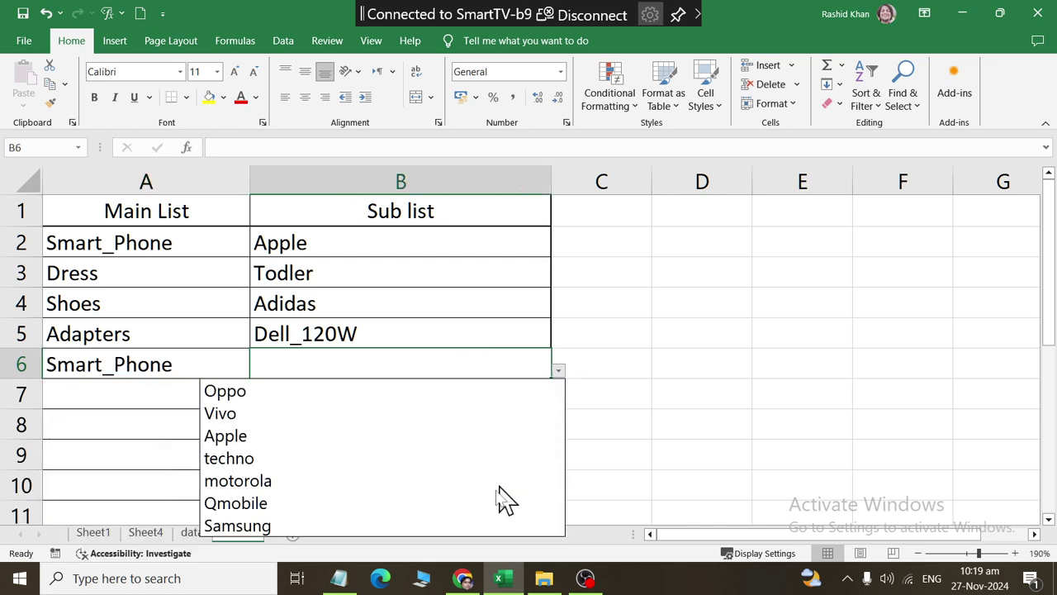
{"action": "left_click", "coordinate": [155, 366]}
Change A6 to Printers and view the printer brands in B6, leaving B6 blank
{"action": "left_click", "coordinate": [176, 363]}
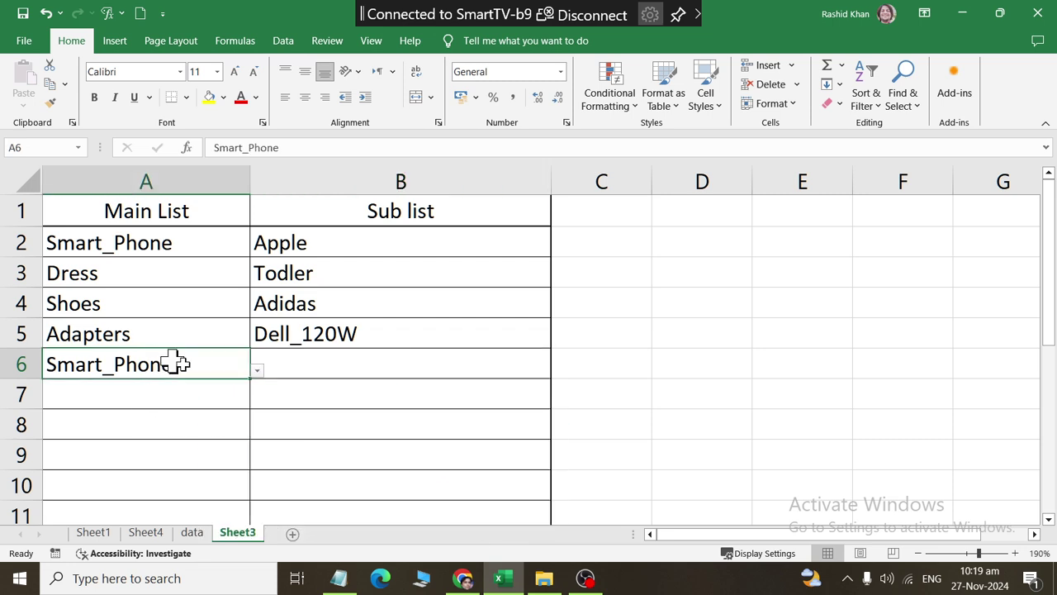
{"action": "left_click", "coordinate": [258, 372]}
{"action": "left_click", "coordinate": [222, 458]}
{"action": "left_click", "coordinate": [484, 371]}
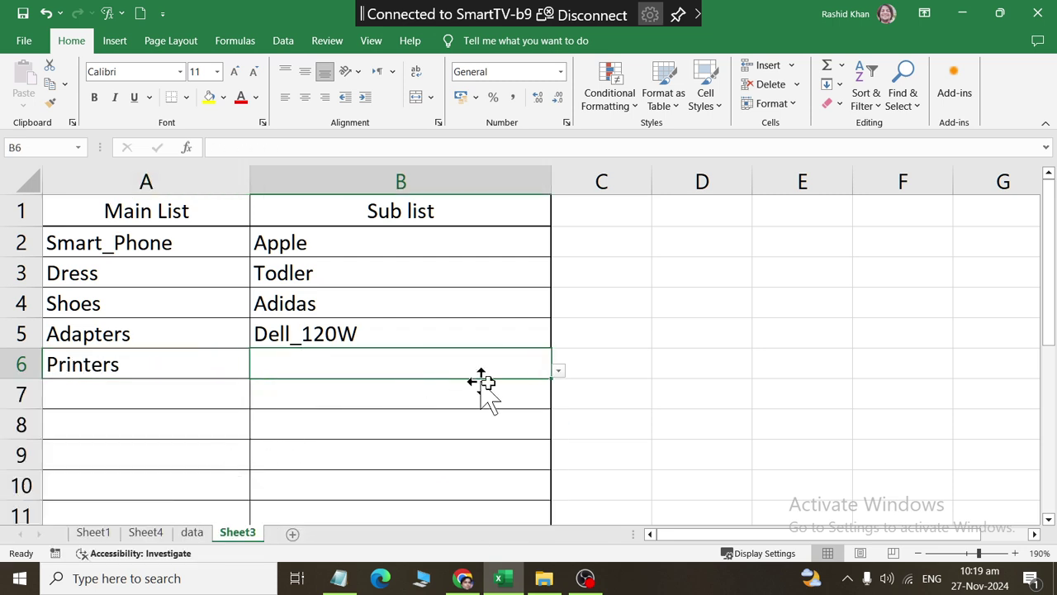
{"action": "left_click", "coordinate": [560, 372]}
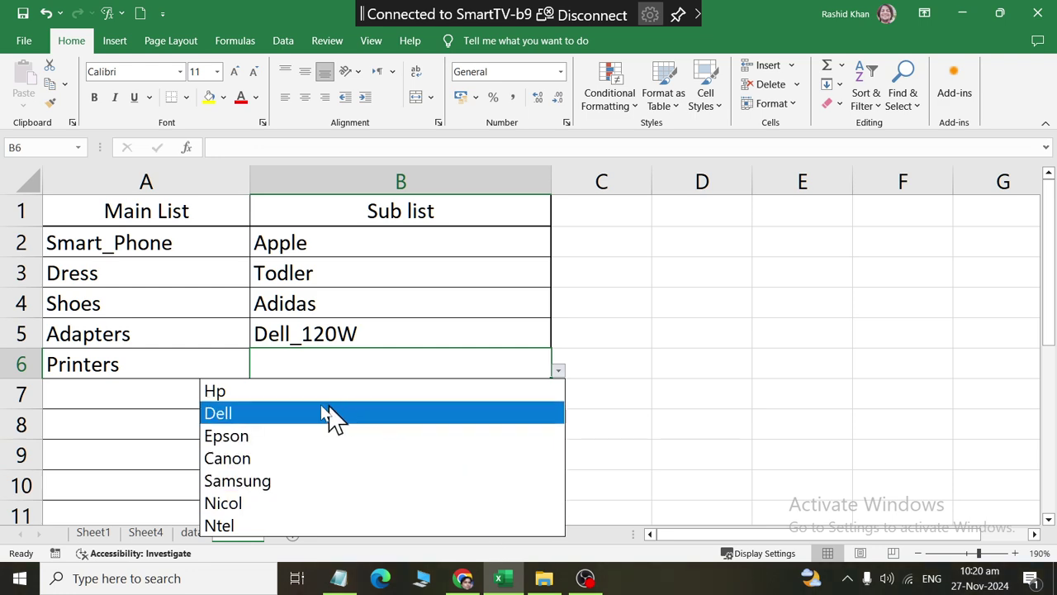
{"action": "left_click", "coordinate": [130, 368]}
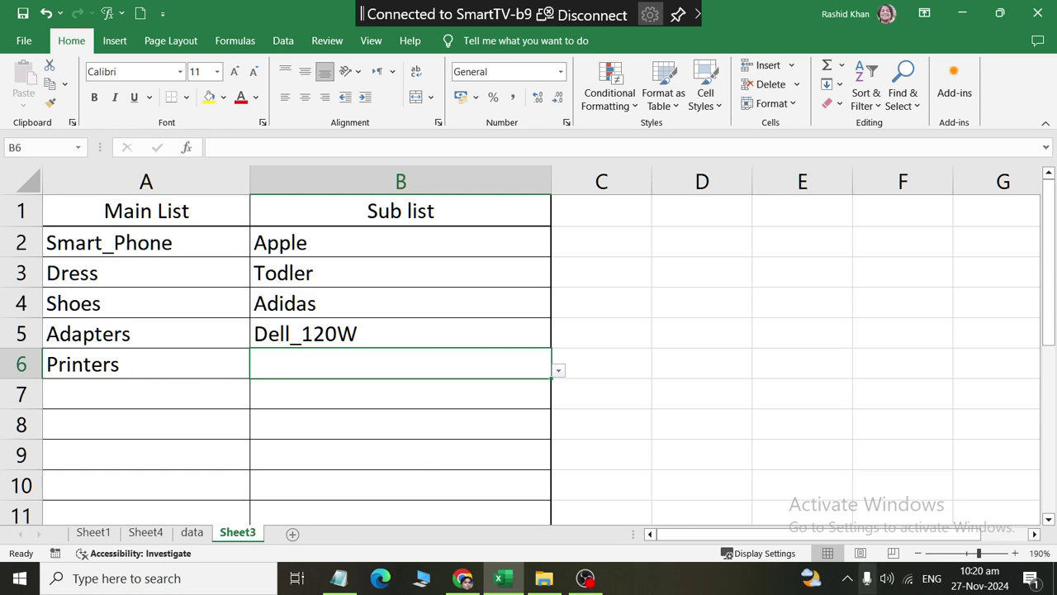
{"action": "right_click", "coordinate": [886, 578]}
Check the recording levels of the Microphone and the Microphone Array in Windows Sound settings
{"action": "left_click", "coordinate": [821, 532]}
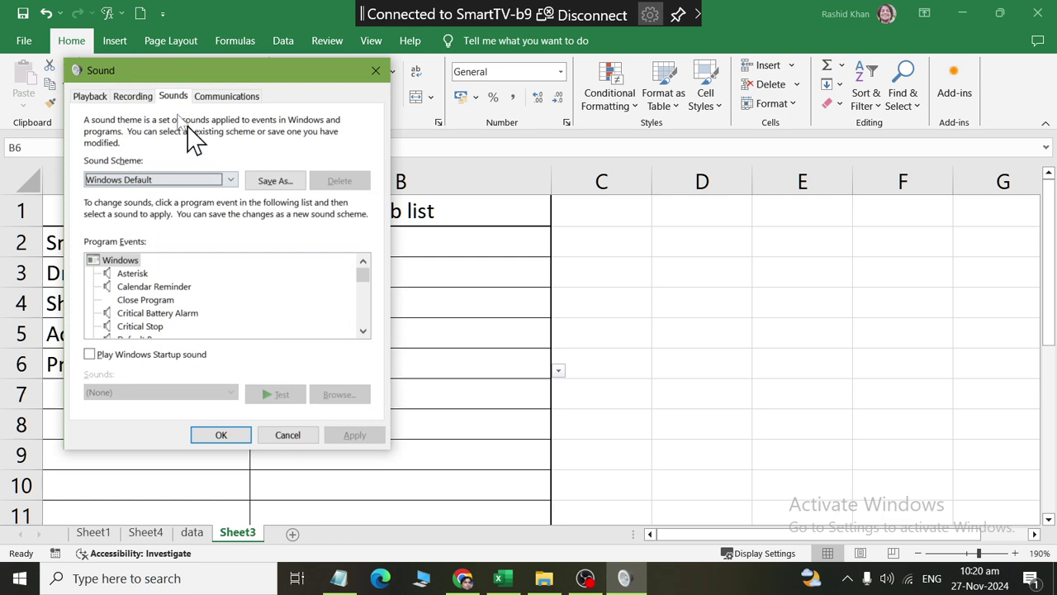
{"action": "left_click", "coordinate": [132, 96]}
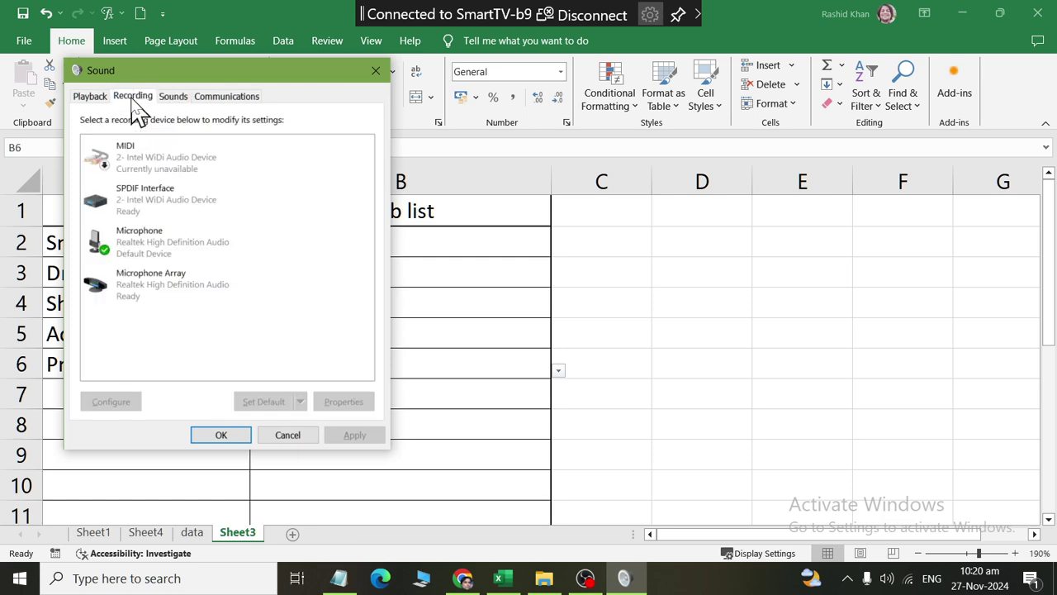
{"action": "double_click", "coordinate": [206, 261]}
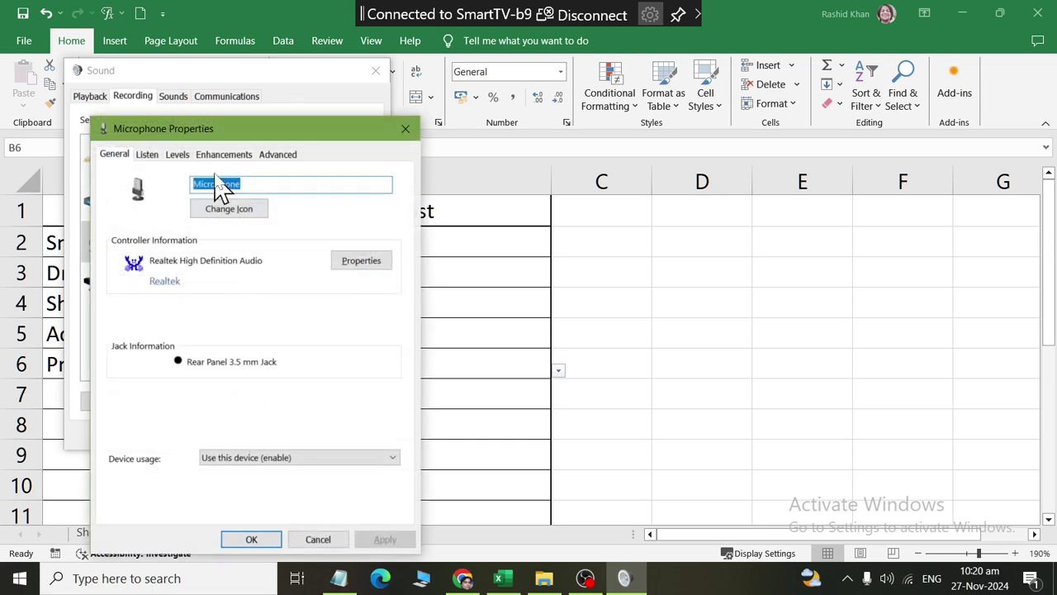
{"action": "left_click", "coordinate": [178, 155]}
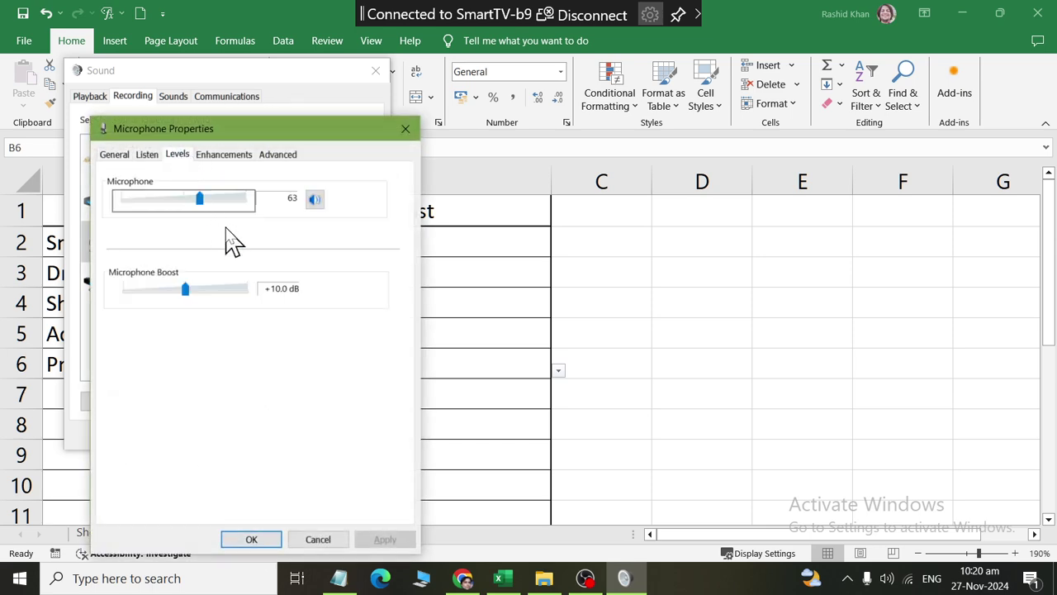
{"action": "left_click", "coordinate": [251, 538]}
{"action": "double_click", "coordinate": [184, 302]}
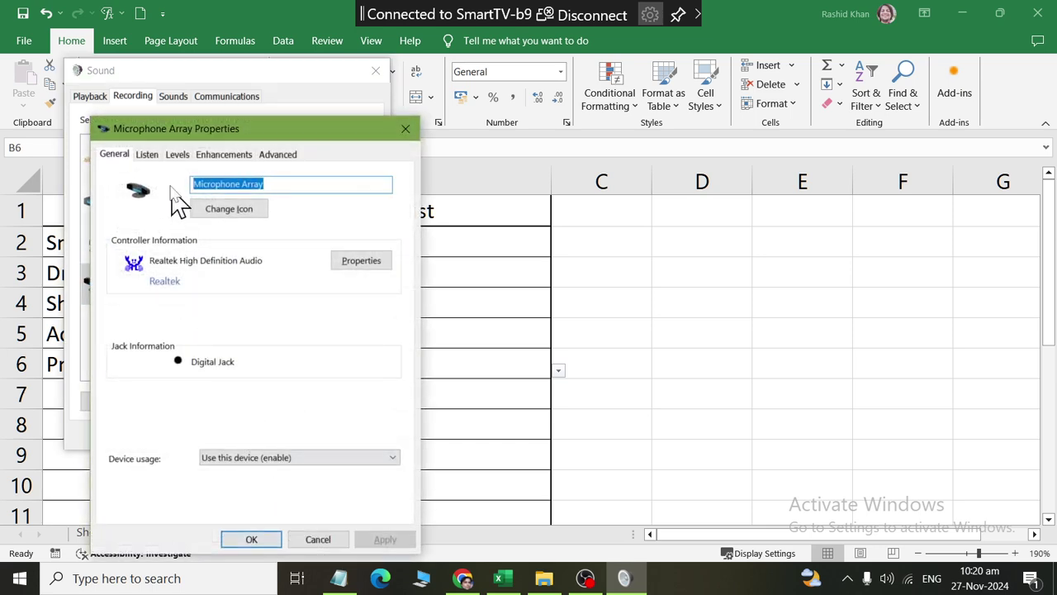
{"action": "left_click", "coordinate": [177, 155]}
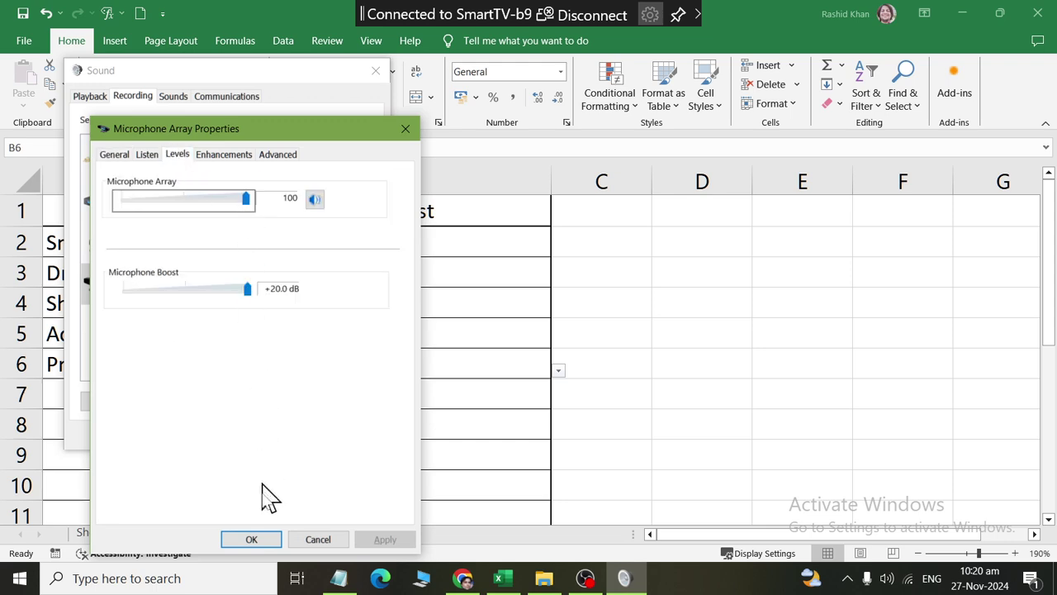
{"action": "left_click", "coordinate": [264, 539]}
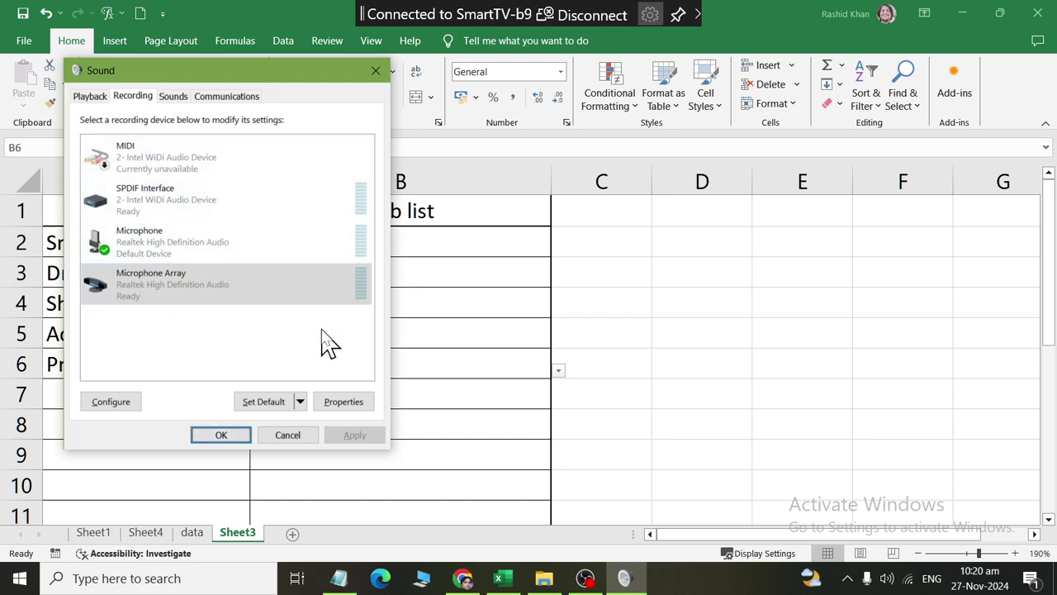
Raise the Microphone recording level from 63 to 84 and close the Sound settings
{"action": "double_click", "coordinate": [212, 238]}
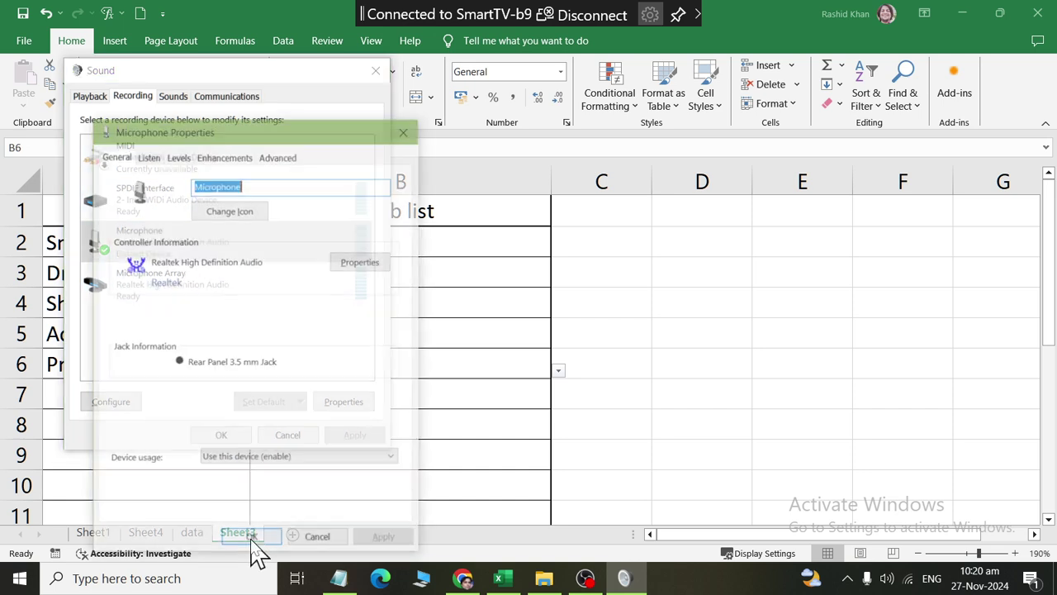
{"action": "left_click", "coordinate": [179, 157]}
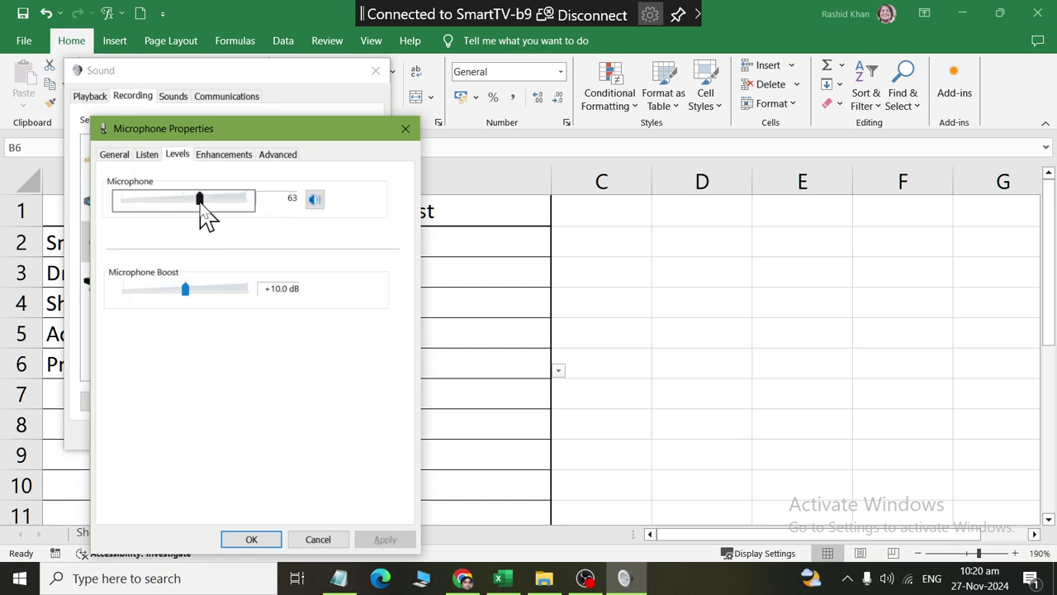
{"action": "left_click_drag", "start_coordinate": [200, 206], "coordinate": [225, 208]}
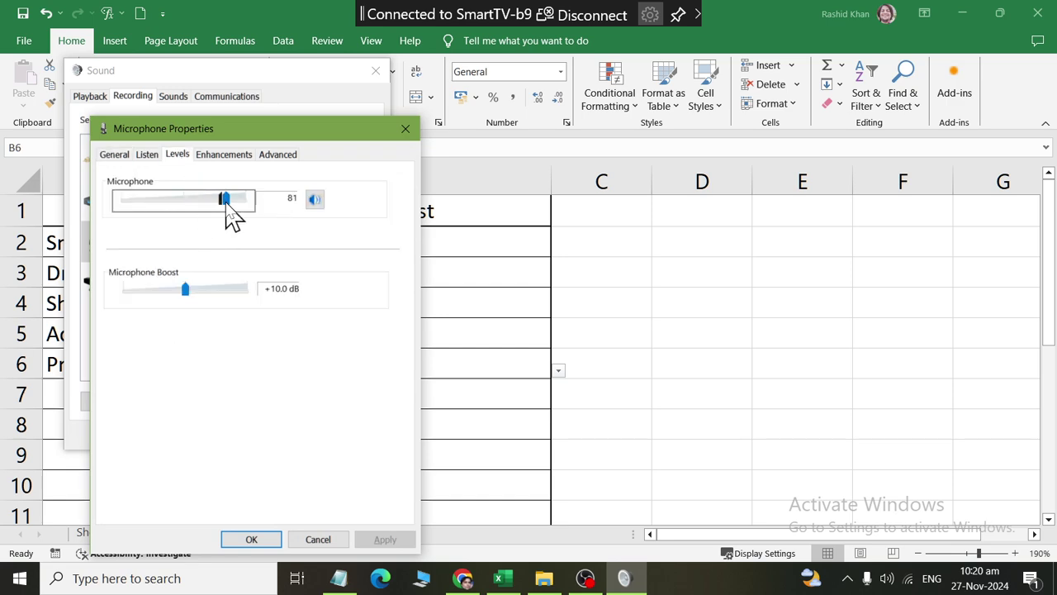
{"action": "left_click", "coordinate": [251, 539]}
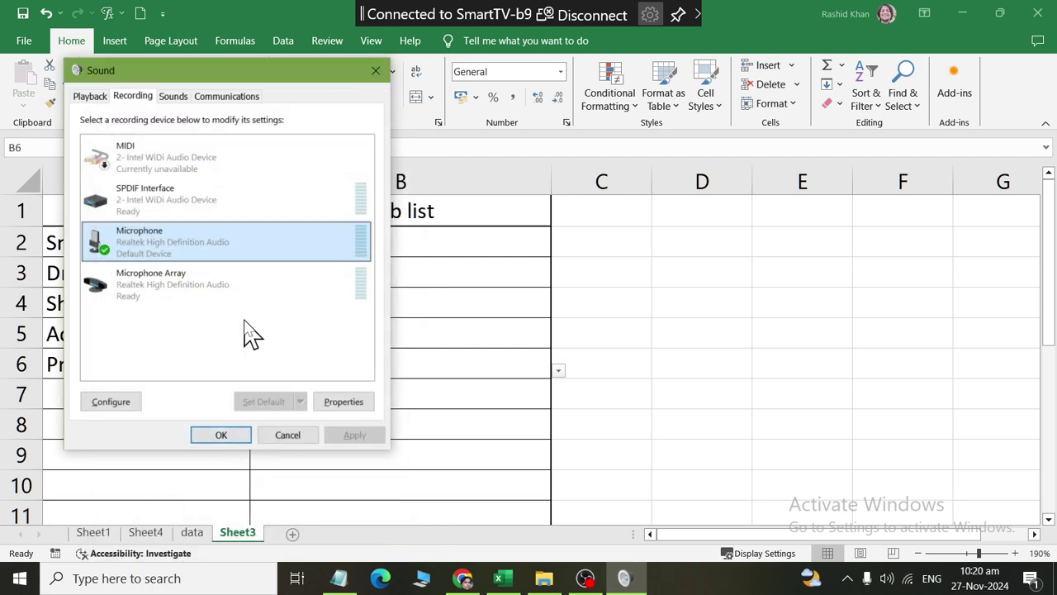
{"action": "left_click", "coordinate": [223, 436]}
{"action": "left_click", "coordinate": [584, 577]}
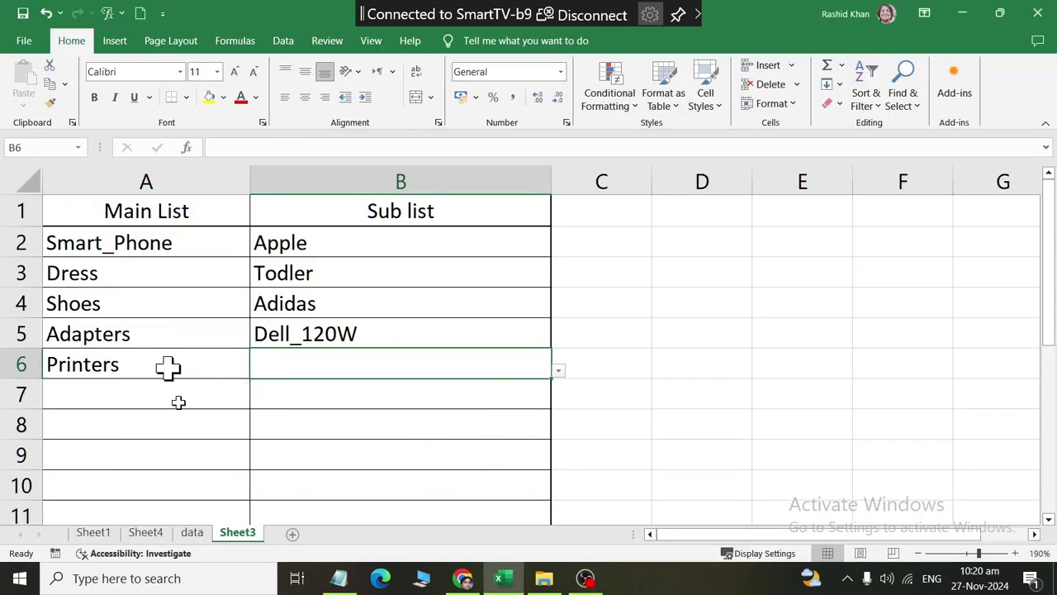
On the data sheet, review the Item column and the Computer, Smart_Phone, Dress, Shoes and Printers brand rows
{"action": "left_click", "coordinate": [195, 534]}
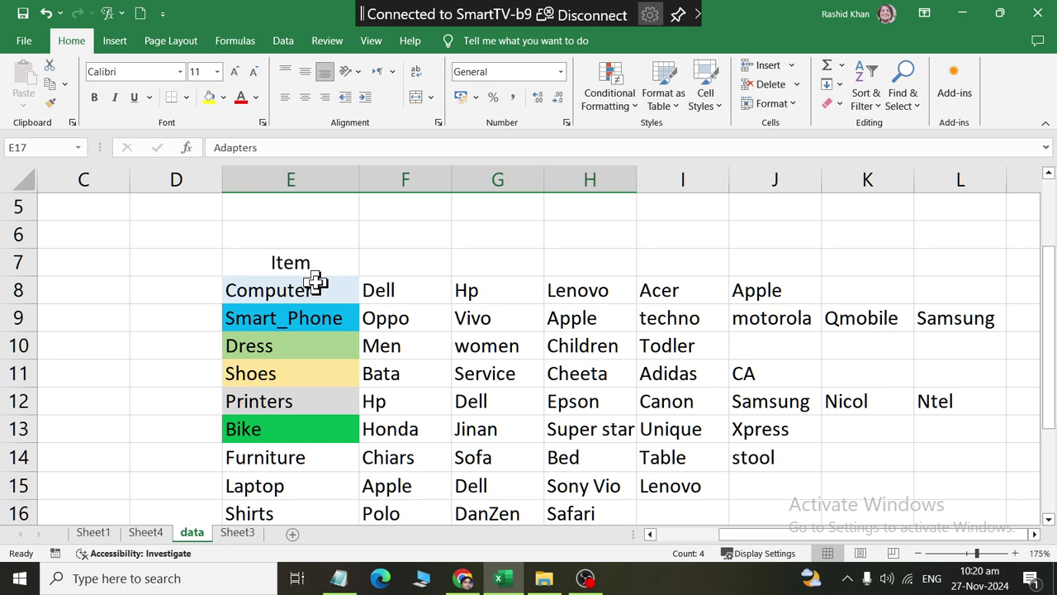
{"action": "left_click_drag", "start_coordinate": [312, 289], "coordinate": [306, 458]}
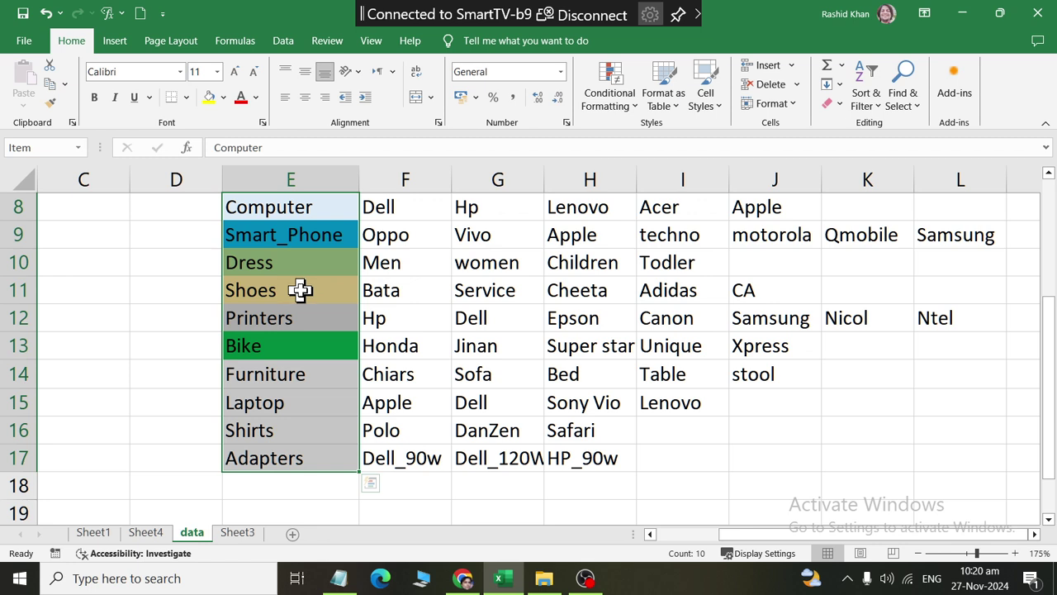
{"action": "left_click", "coordinate": [296, 239]}
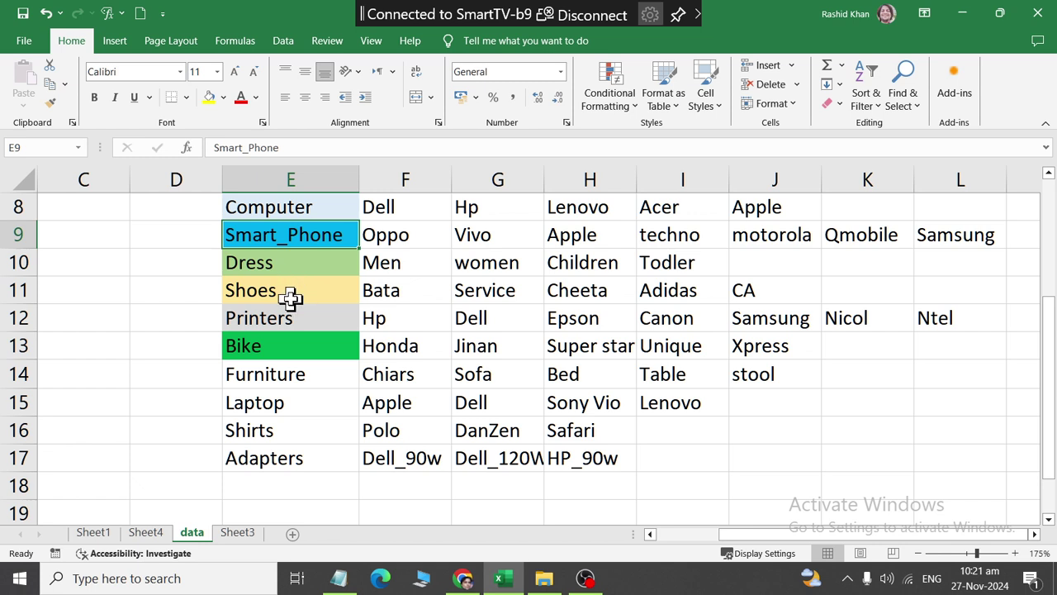
{"action": "scroll", "coordinate": [291, 314], "scroll_direction": "up", "scroll_amount": 1}
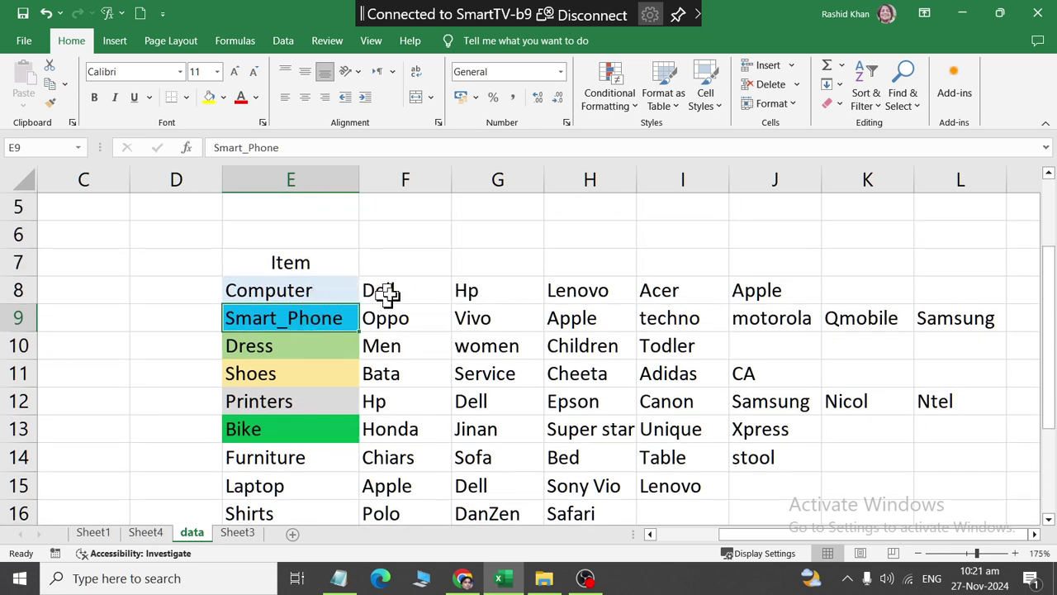
{"action": "left_click_drag", "start_coordinate": [377, 291], "coordinate": [753, 293]}
{"action": "left_click_drag", "start_coordinate": [404, 319], "coordinate": [958, 319]}
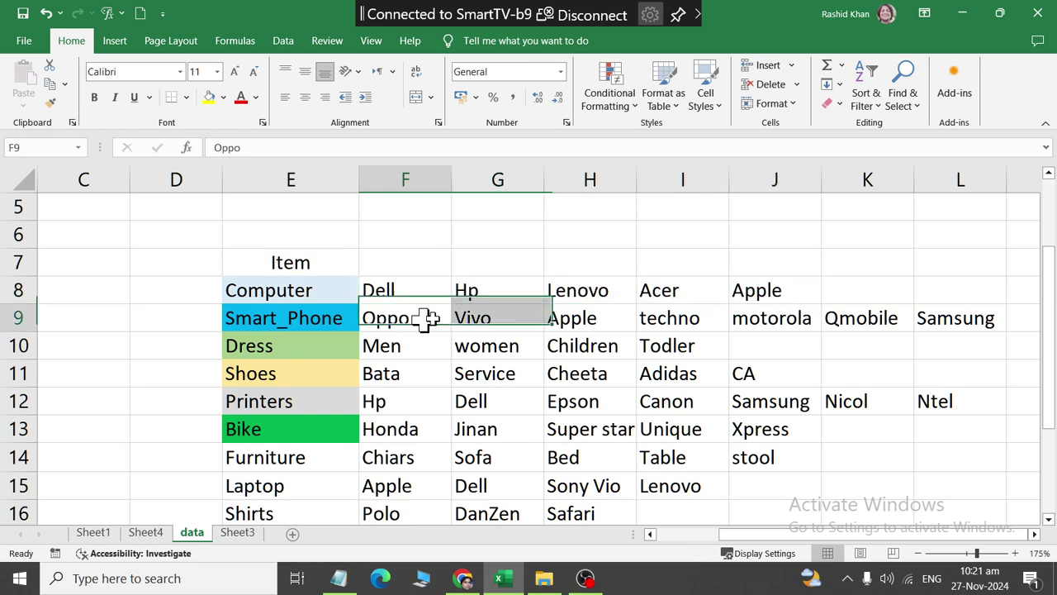
{"action": "left_click_drag", "start_coordinate": [380, 345], "coordinate": [793, 347]}
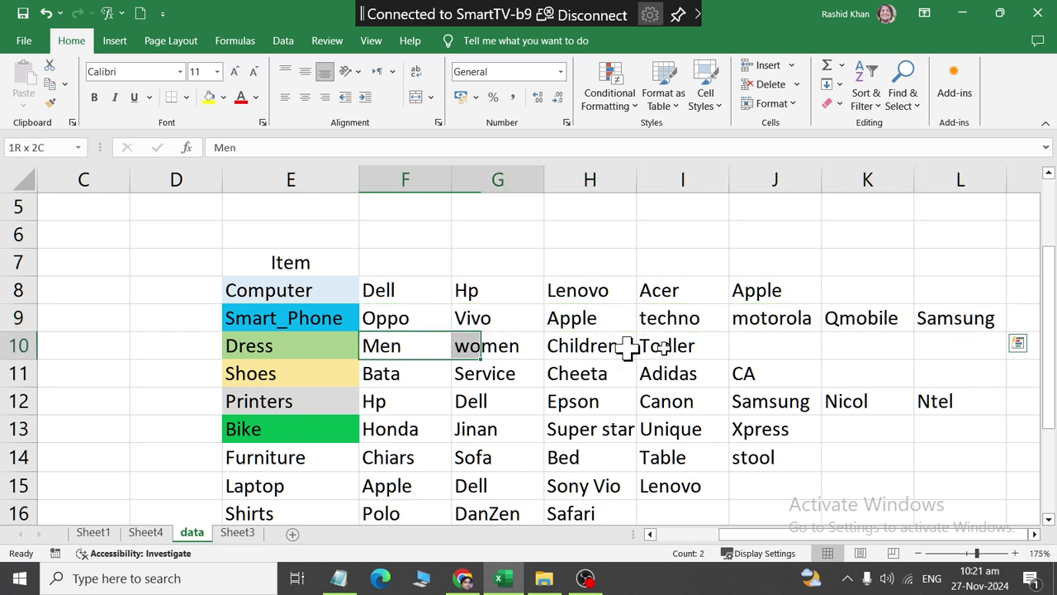
{"action": "left_click_drag", "start_coordinate": [416, 376], "coordinate": [702, 373]}
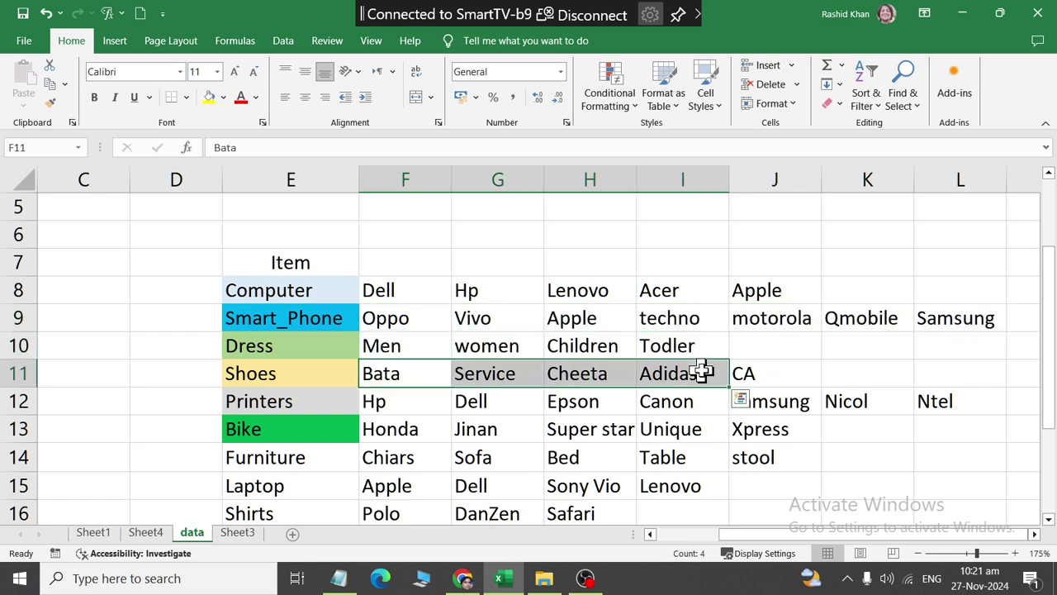
{"action": "left_click", "coordinate": [657, 405]}
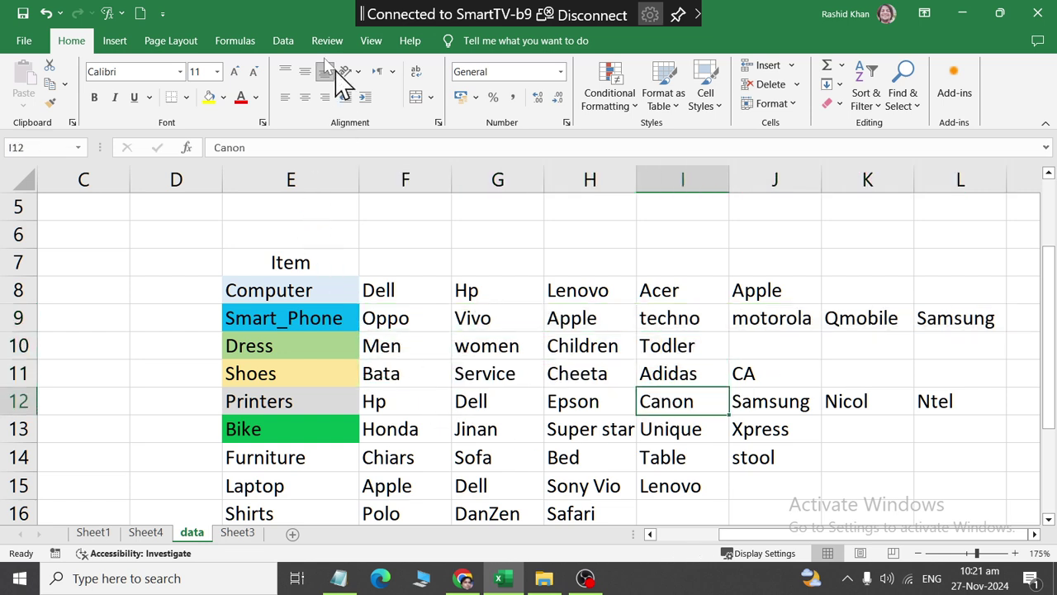
{"action": "left_click", "coordinate": [233, 42]}
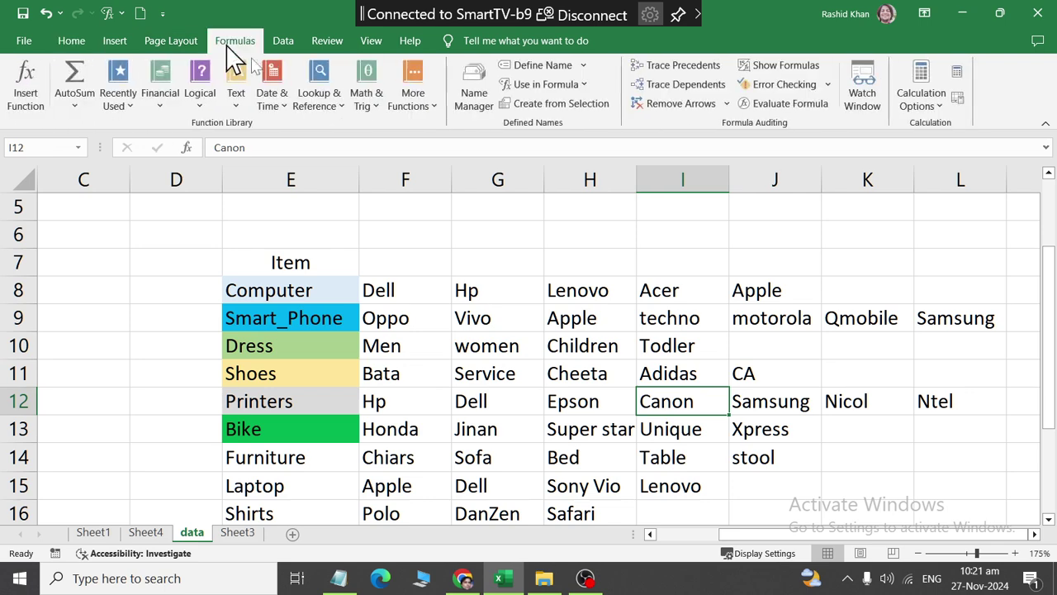
Delete the defined names Bike through Smart_Phone in the Name Manager
{"action": "left_click", "coordinate": [483, 116]}
{"action": "left_click_drag", "start_coordinate": [519, 306], "coordinate": [257, 153]}
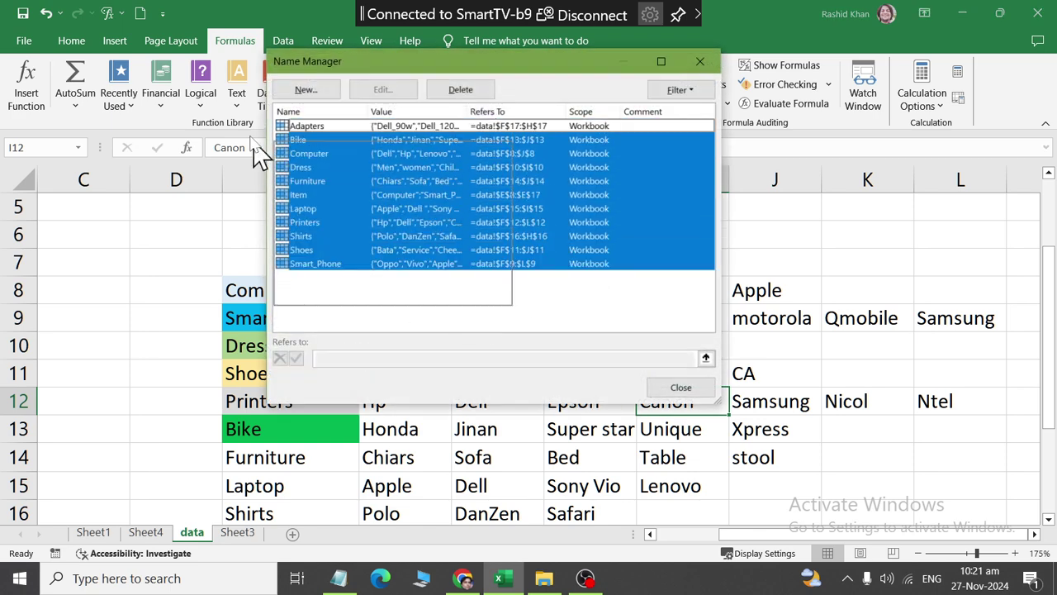
{"action": "left_click", "coordinate": [460, 90]}
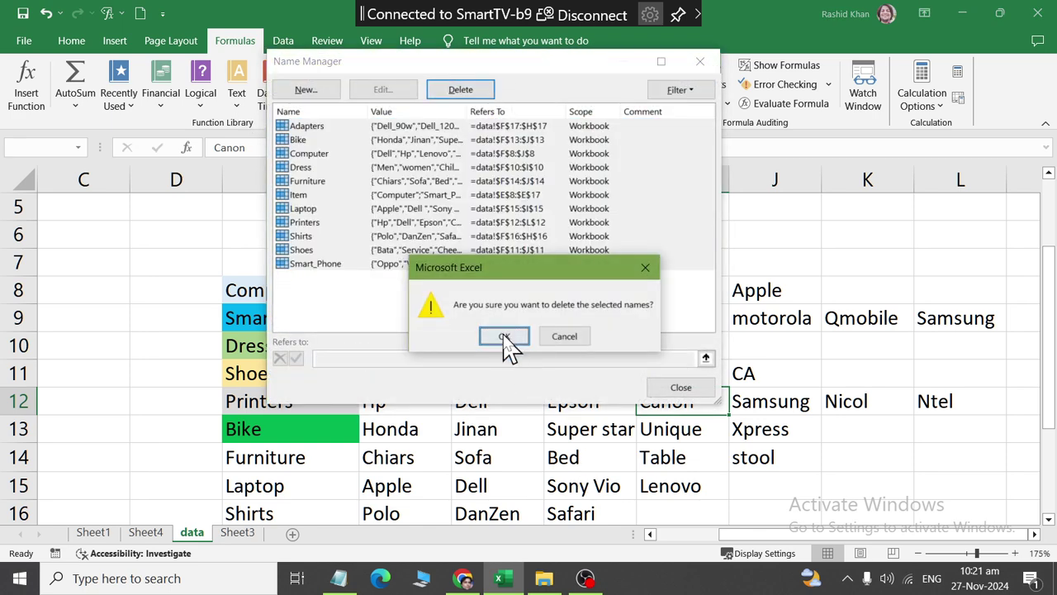
{"action": "left_click", "coordinate": [504, 337]}
{"action": "left_click", "coordinate": [680, 388]}
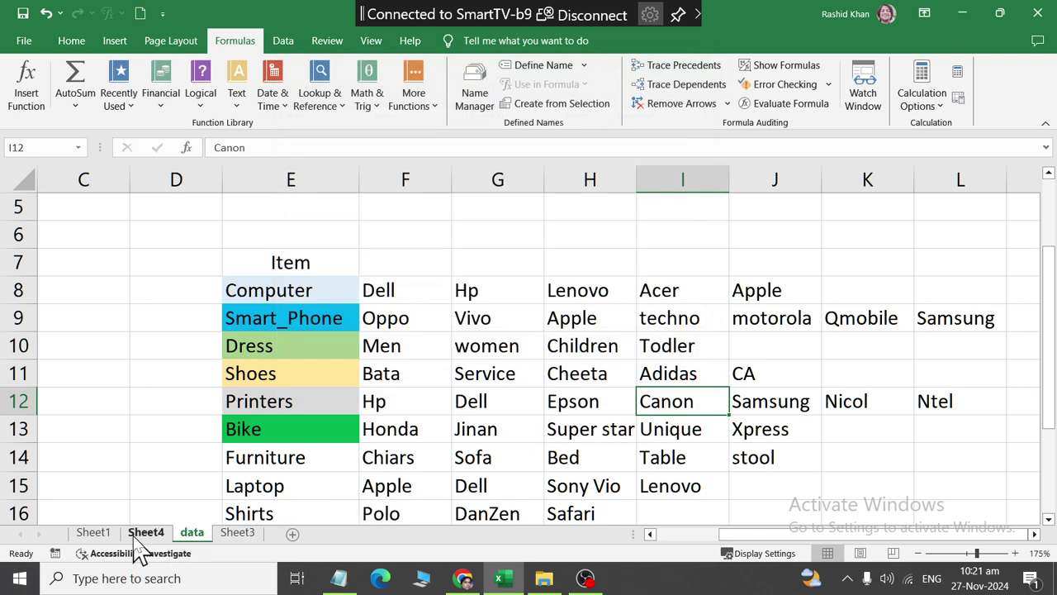
{"action": "left_click", "coordinate": [235, 537]}
Remove the drop-down validation from Sheet3's A2:B9 by setting it to Any value
{"action": "left_click_drag", "start_coordinate": [375, 449], "coordinate": [71, 242]}
{"action": "left_click", "coordinate": [284, 41]}
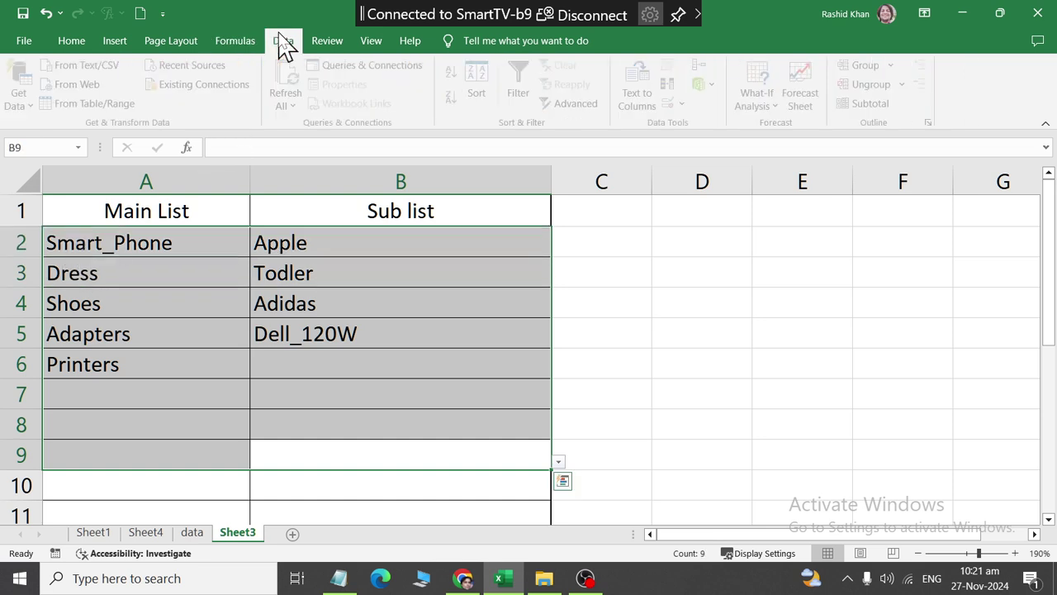
{"action": "left_click", "coordinate": [687, 105]}
{"action": "left_click", "coordinate": [701, 126]}
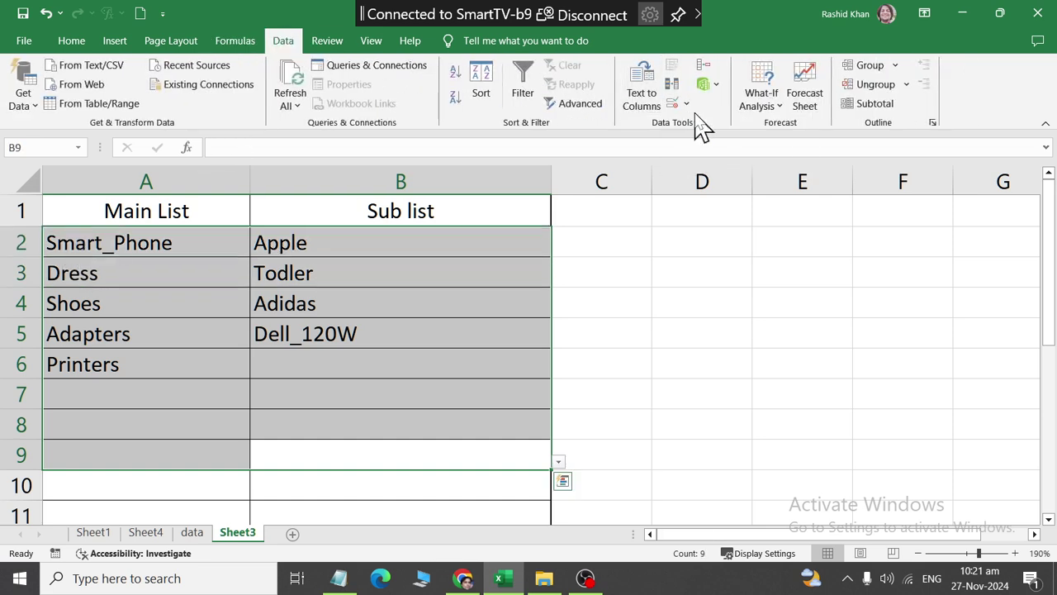
{"action": "left_click", "coordinate": [686, 105]}
{"action": "left_click", "coordinate": [707, 124]}
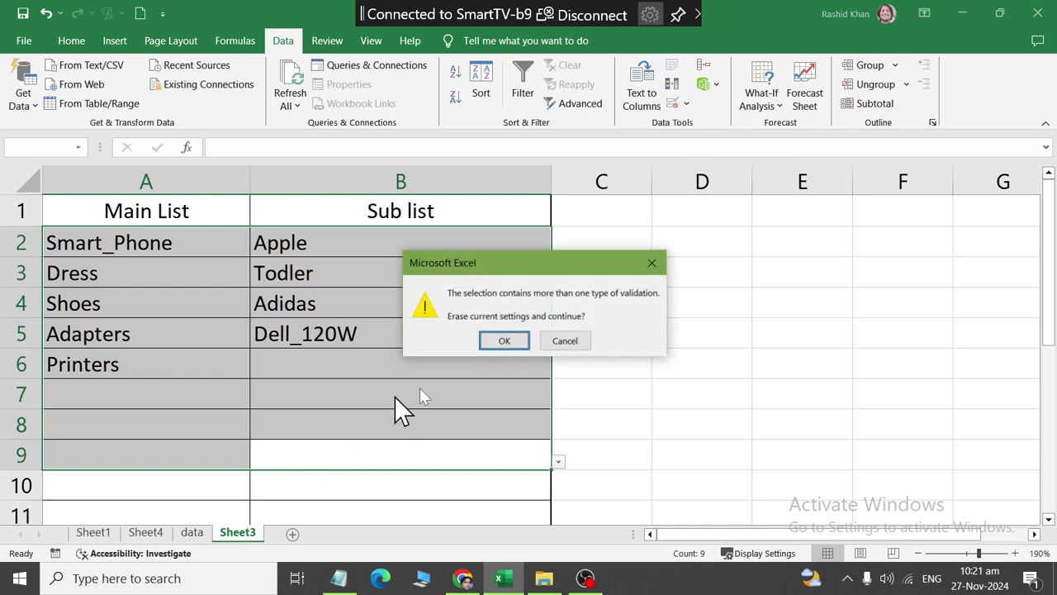
{"action": "left_click", "coordinate": [510, 348]}
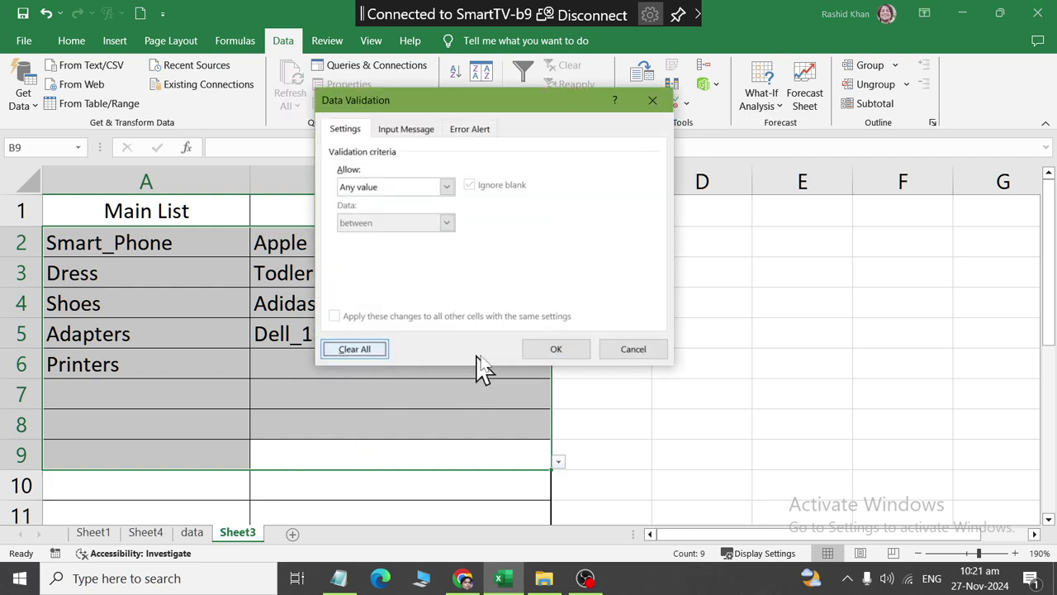
{"action": "left_click", "coordinate": [547, 349]}
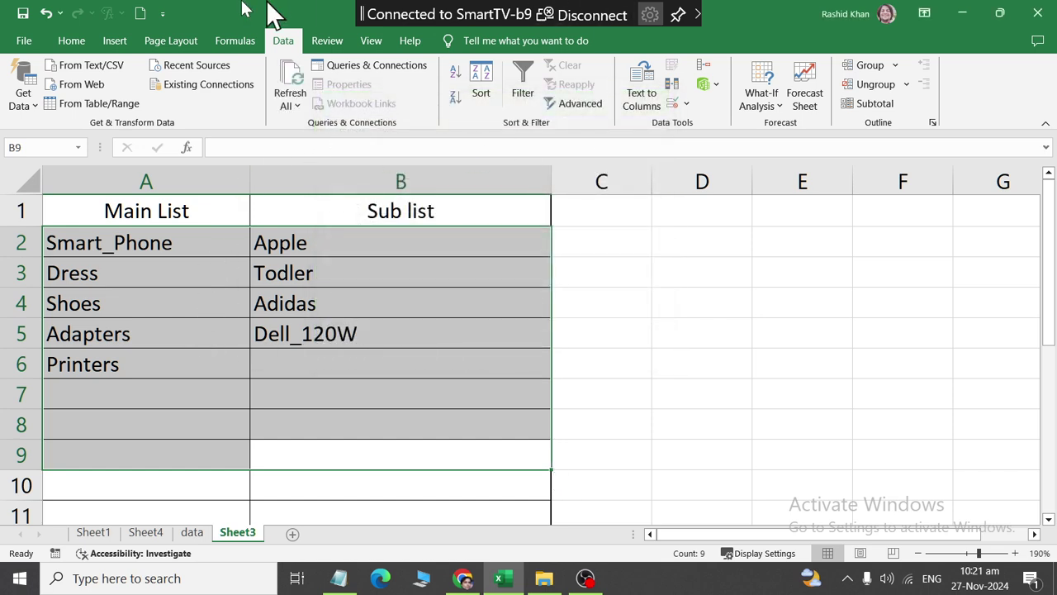
Clear the contents of the Main List and Sub list cells A2:B9
{"action": "left_click", "coordinate": [71, 42]}
{"action": "left_click", "coordinate": [833, 103]}
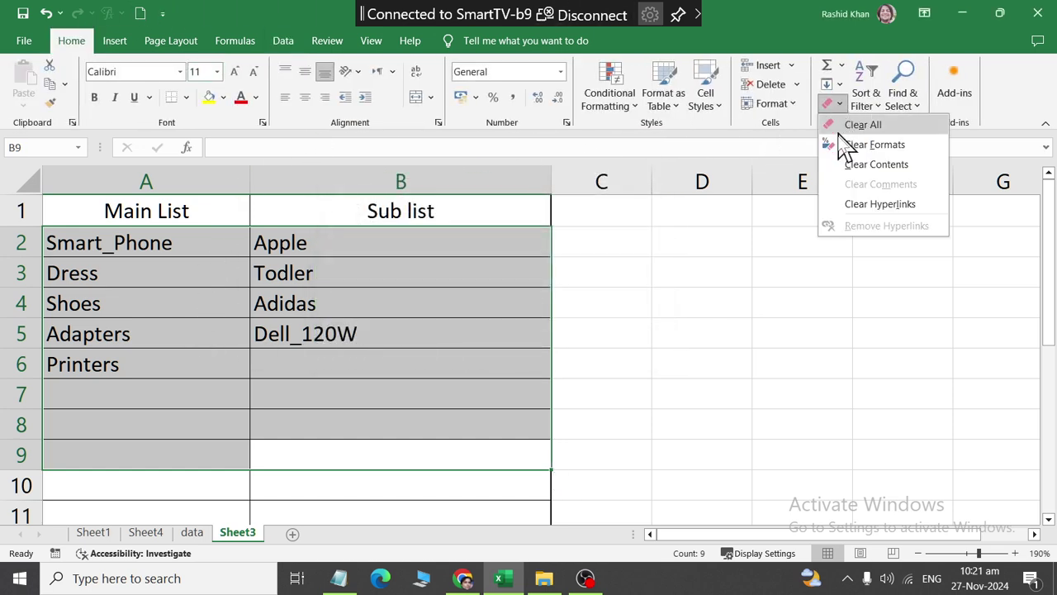
{"action": "left_click", "coordinate": [853, 165]}
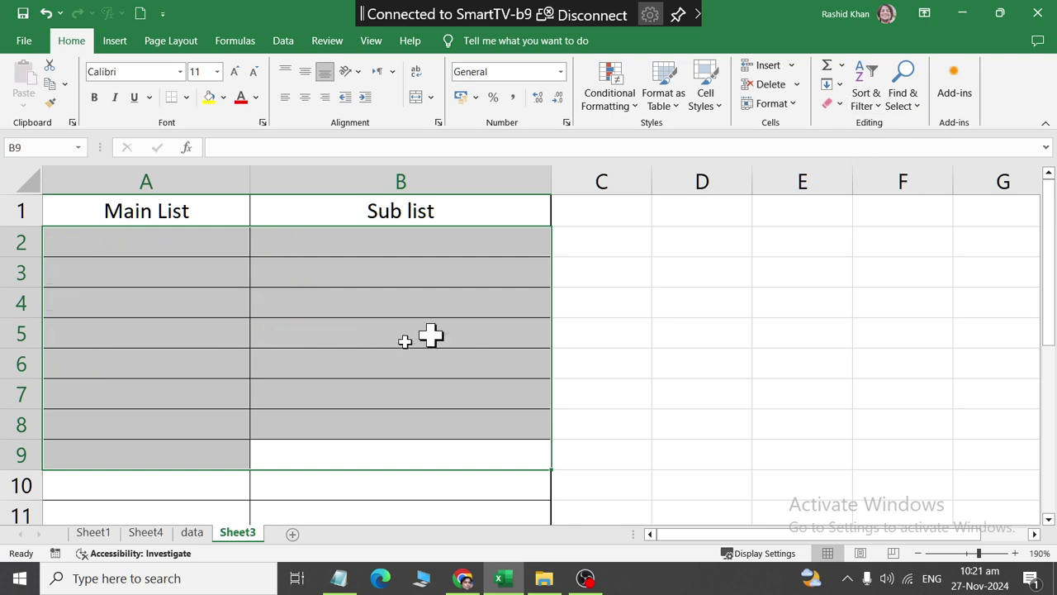
{"action": "left_click", "coordinate": [180, 303]}
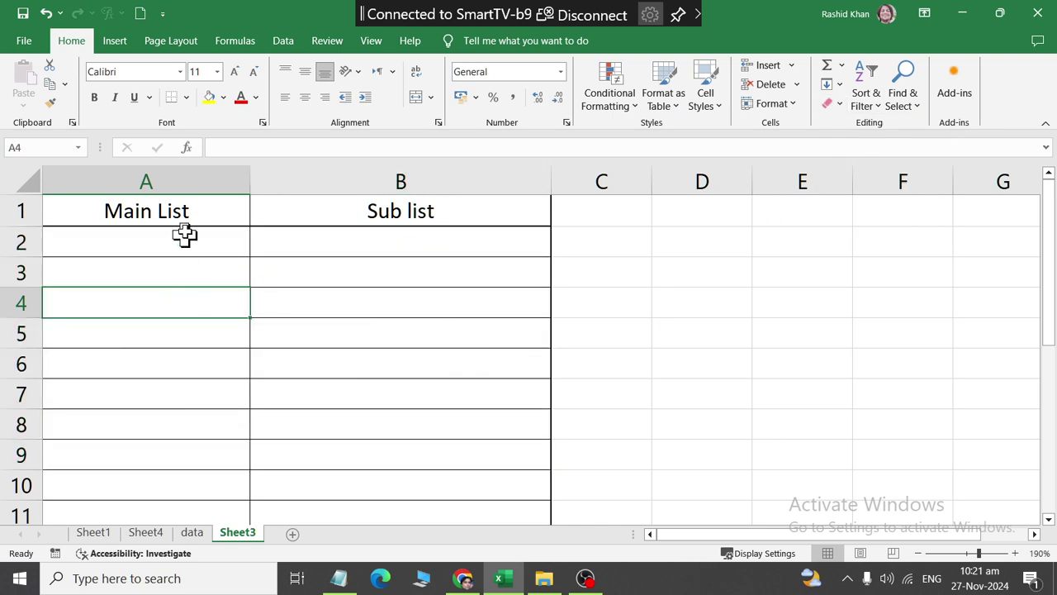
{"action": "left_click_drag", "start_coordinate": [184, 235], "coordinate": [401, 256]}
{"action": "left_click", "coordinate": [349, 381]}
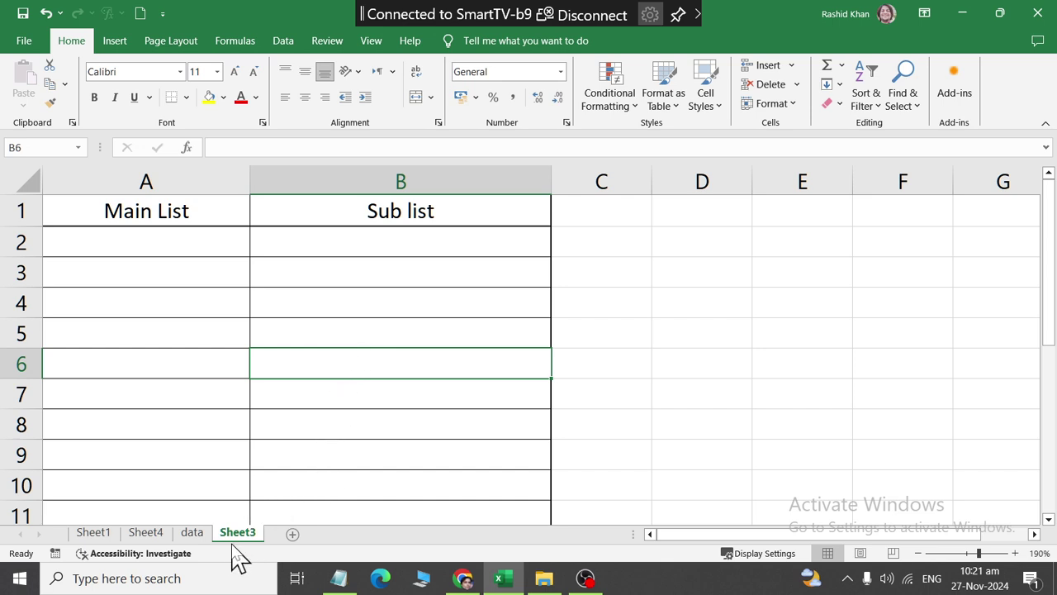
On the data sheet, create the name Item from E7:E17 using its top-row header
{"action": "left_click", "coordinate": [191, 534]}
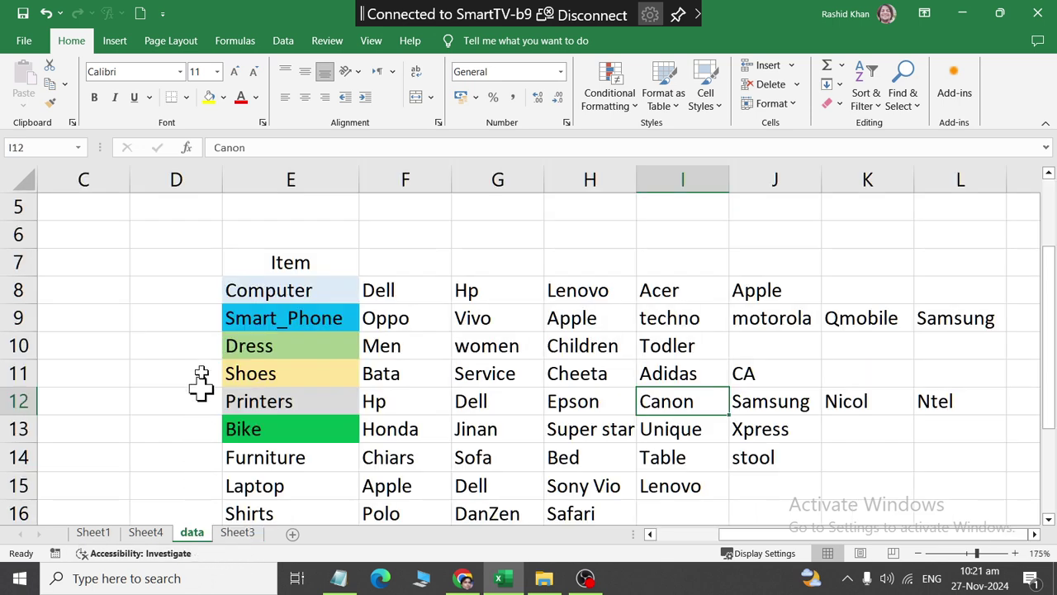
{"action": "left_click", "coordinate": [285, 265]}
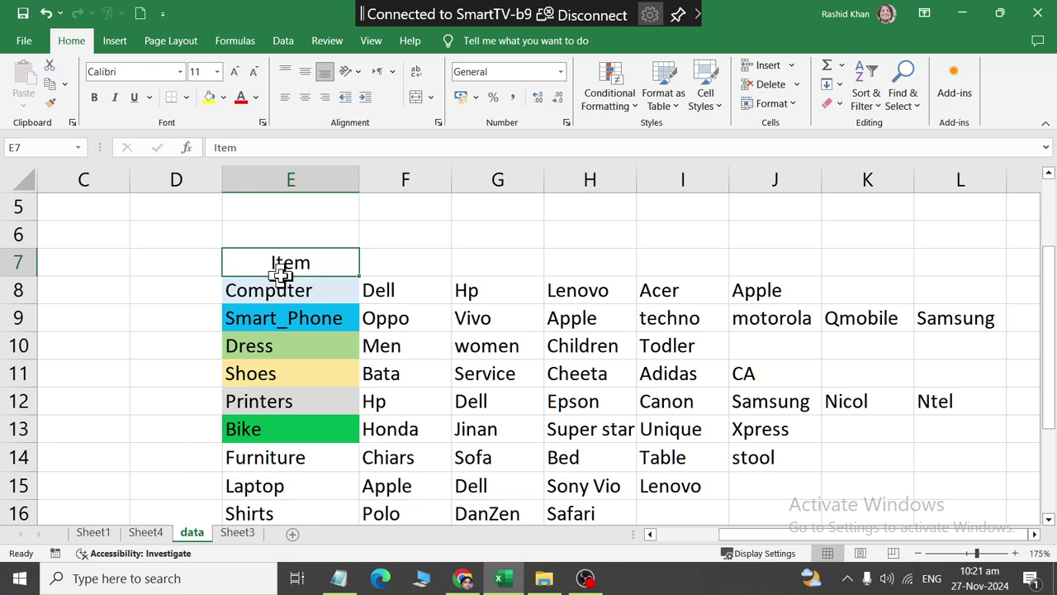
{"action": "left_click_drag", "start_coordinate": [280, 259], "coordinate": [271, 461]}
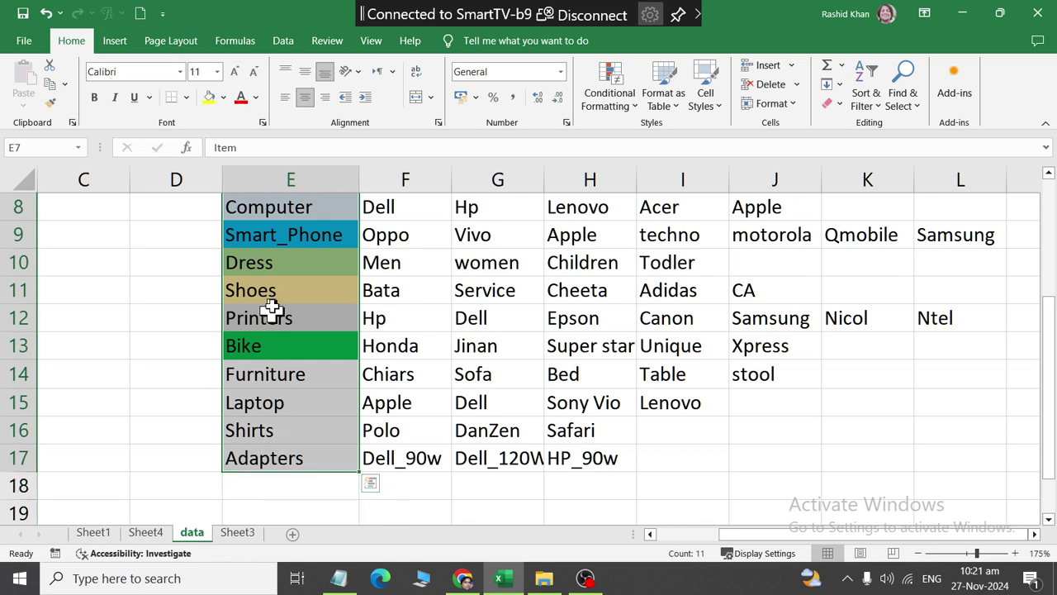
{"action": "left_click", "coordinate": [238, 43]}
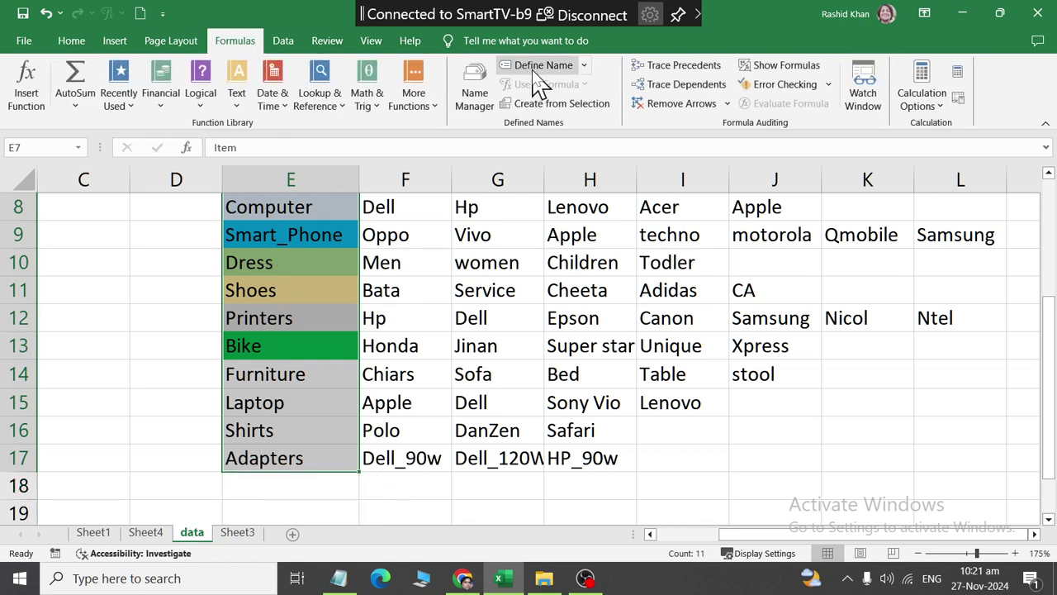
{"action": "scroll", "coordinate": [482, 262], "scroll_direction": "up", "scroll_amount": 2}
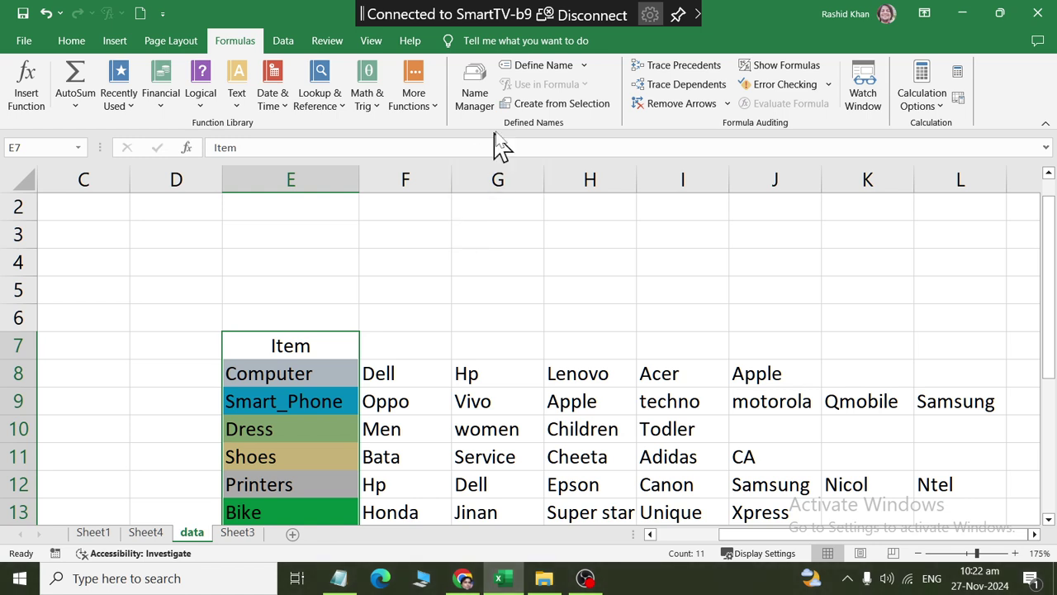
{"action": "left_click", "coordinate": [526, 106]}
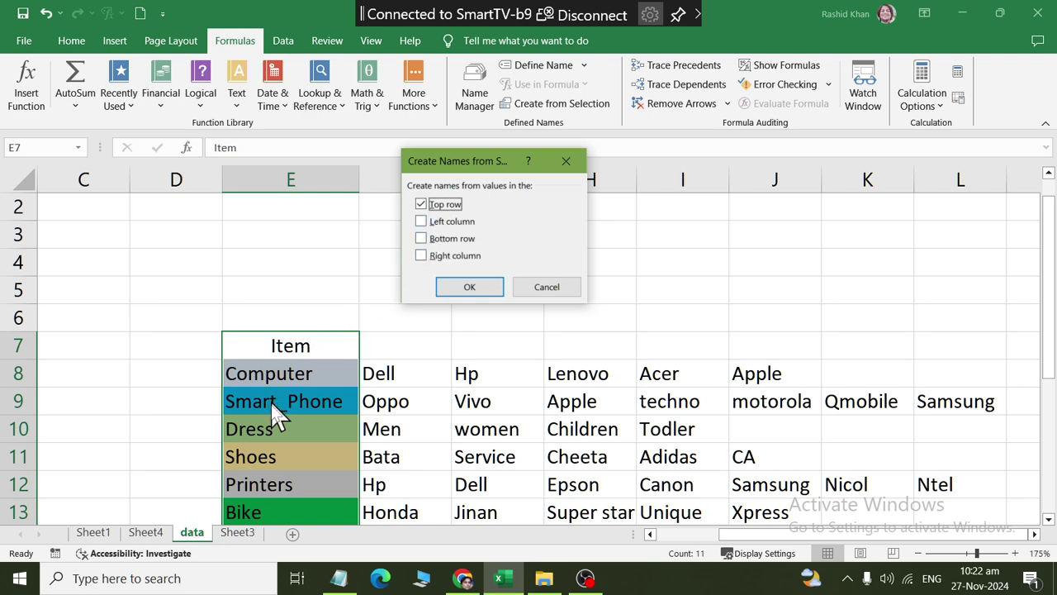
{"action": "left_click", "coordinate": [421, 205]}
{"action": "left_click", "coordinate": [479, 290]}
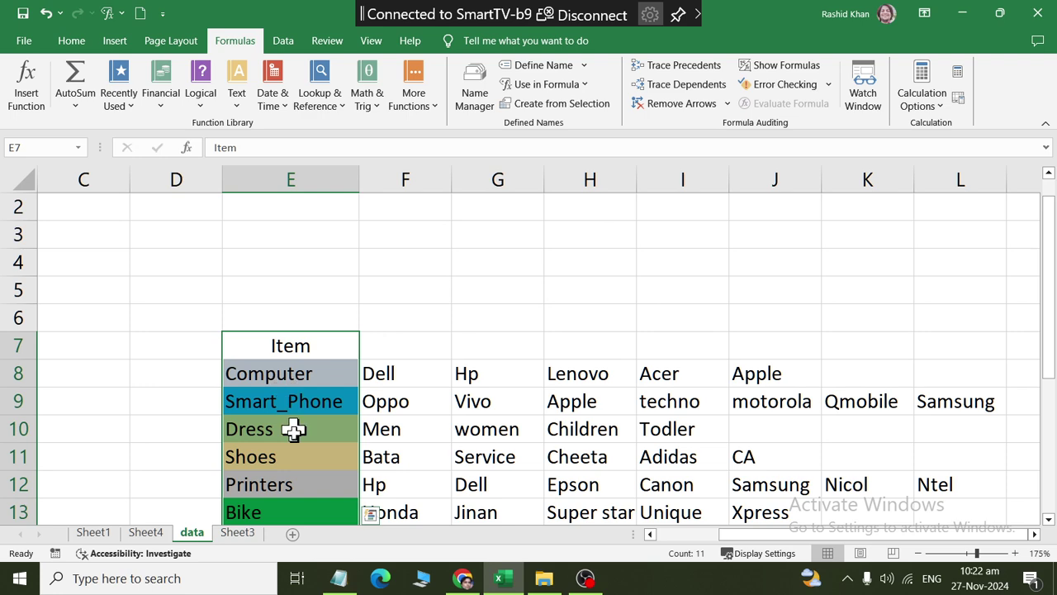
Check the new Item named range from the Name Box
{"action": "left_click", "coordinate": [176, 312]}
{"action": "left_click", "coordinate": [78, 147]}
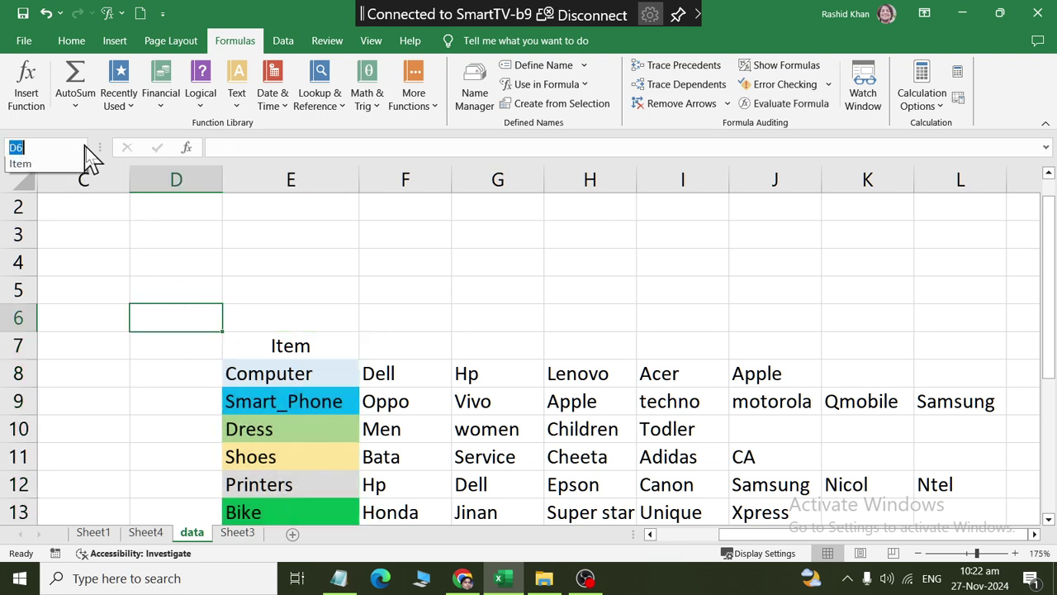
{"action": "left_click", "coordinate": [73, 168]}
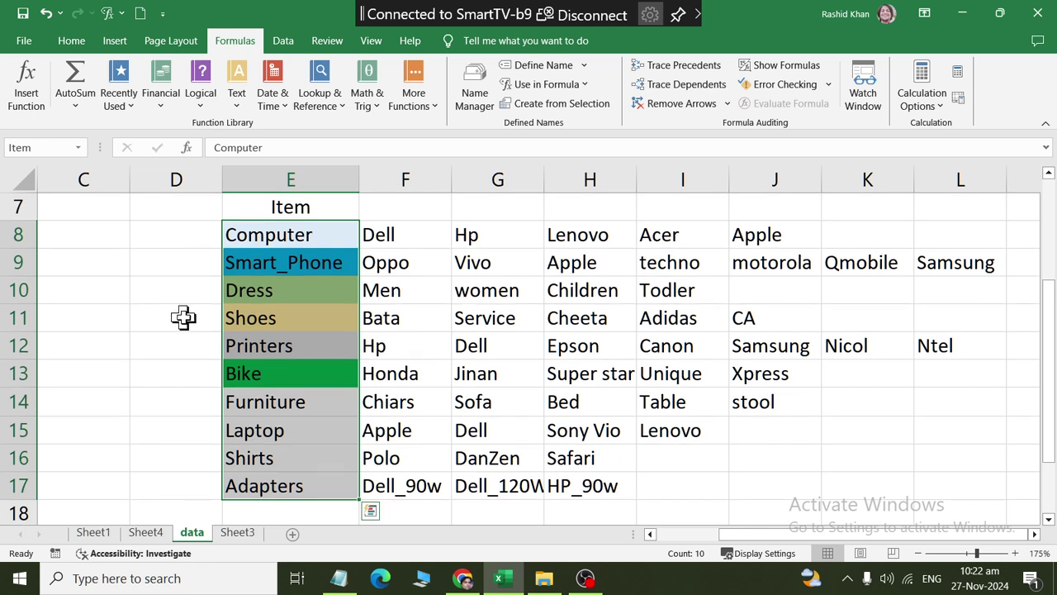
{"action": "left_click", "coordinate": [179, 379]}
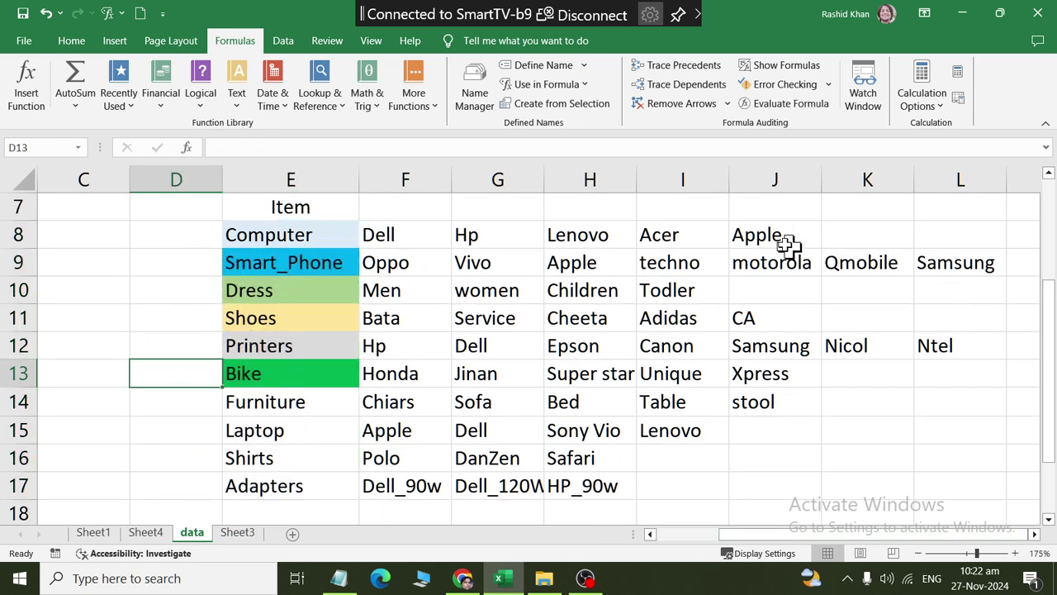
Name each row of E8:L17 after its left-column label, with Top row unticked
{"action": "left_click_drag", "start_coordinate": [784, 240], "coordinate": [283, 236]}
{"action": "left_click", "coordinate": [283, 235]}
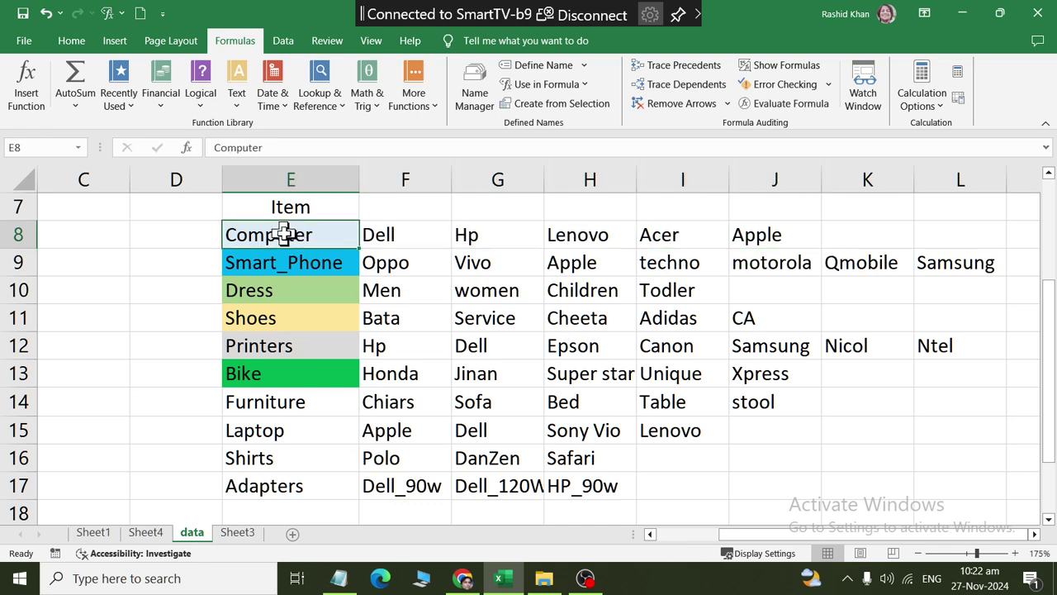
{"action": "left_click_drag", "start_coordinate": [307, 234], "coordinate": [961, 488]}
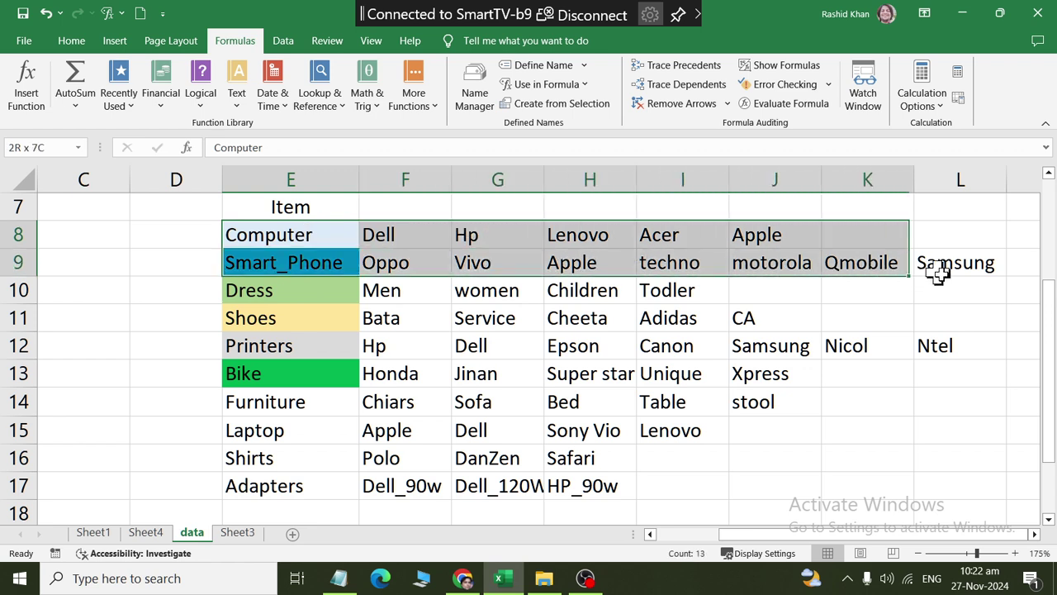
{"action": "left_click", "coordinate": [559, 106]}
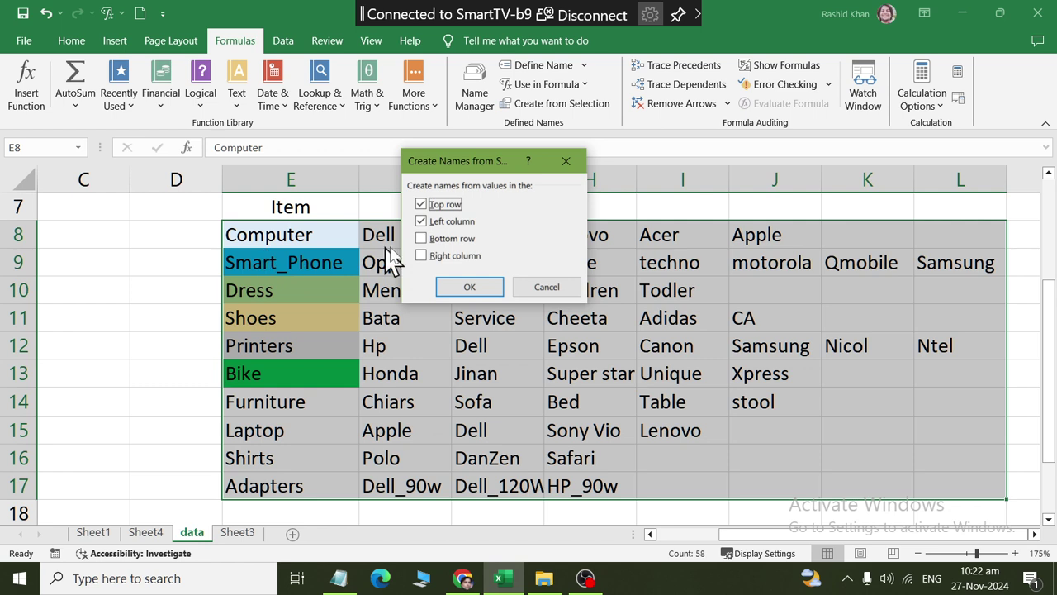
{"action": "left_click", "coordinate": [451, 204]}
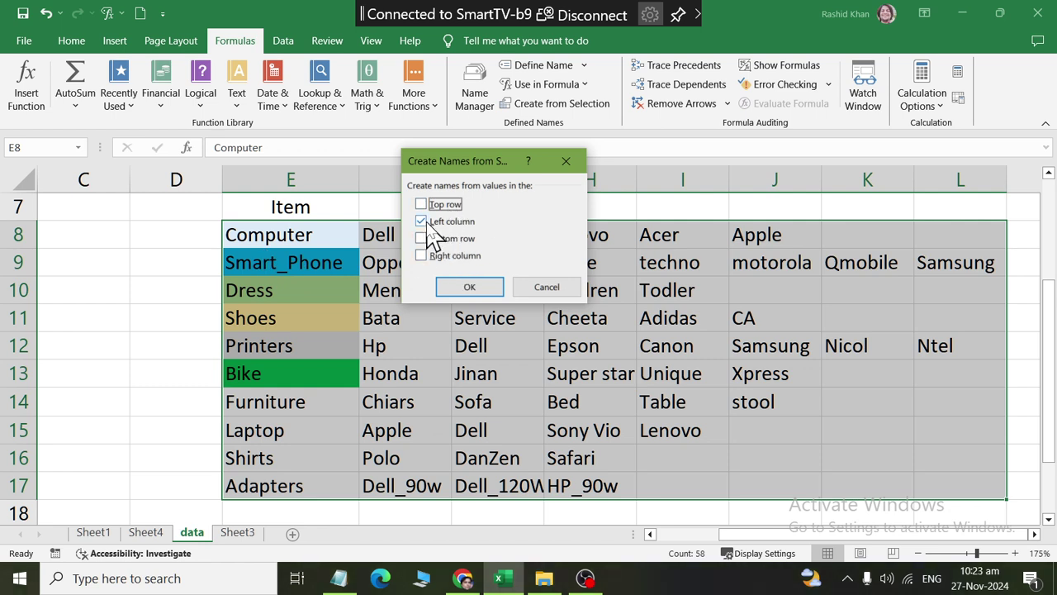
{"action": "left_click", "coordinate": [469, 287]}
Verify the Printers and Computer named ranges via the Name Box
{"action": "left_click", "coordinate": [283, 316]}
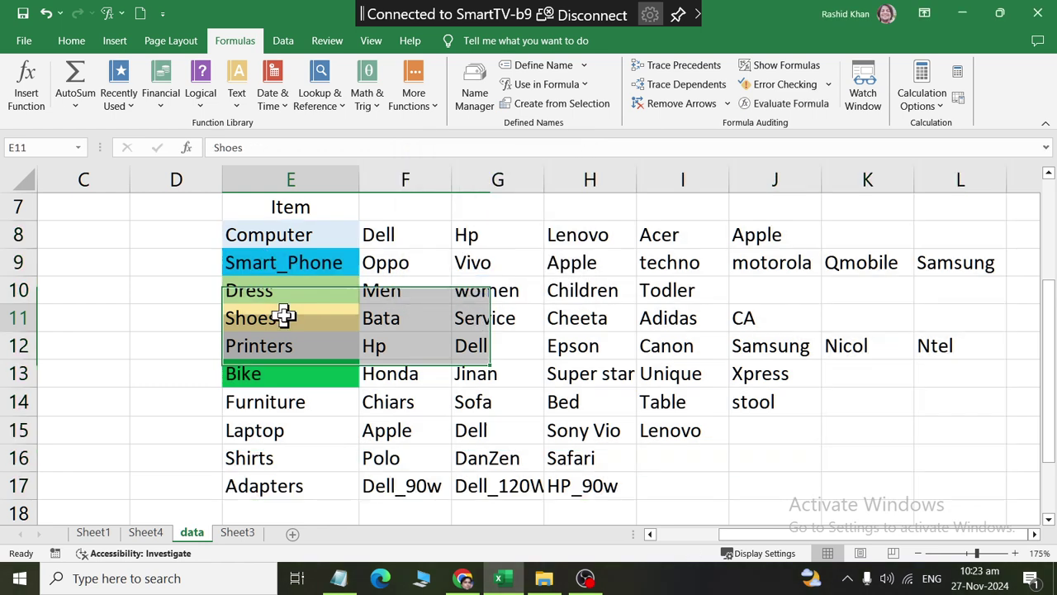
{"action": "left_click", "coordinate": [78, 148]}
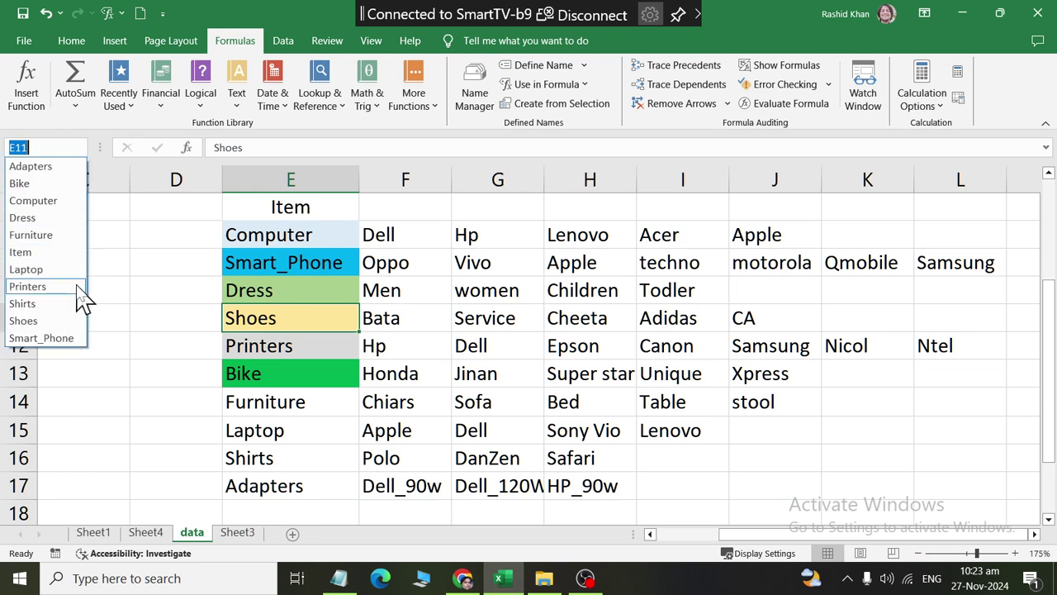
{"action": "left_click", "coordinate": [48, 285]}
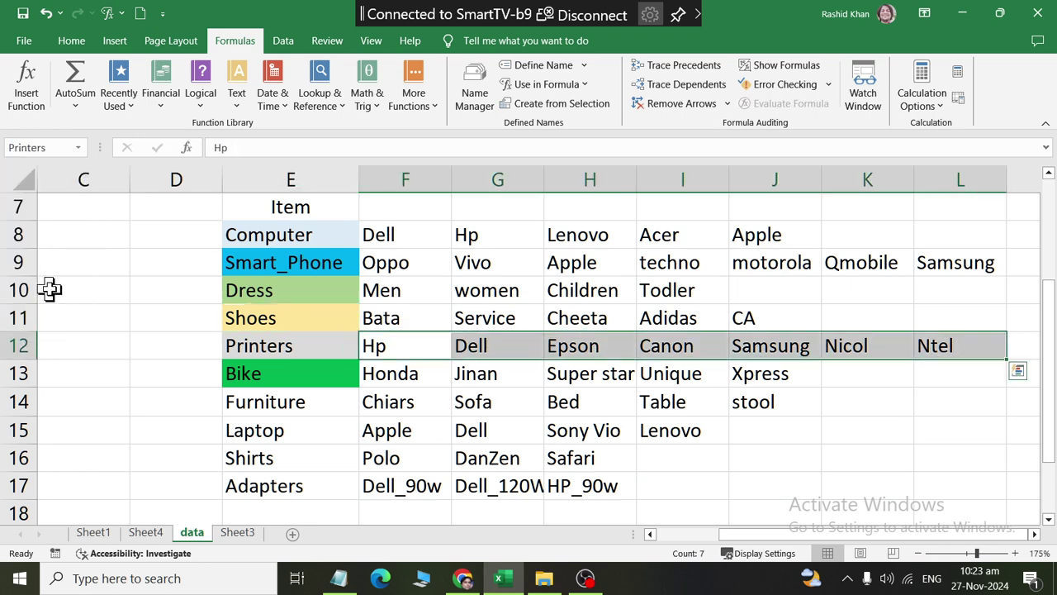
{"action": "left_click", "coordinate": [77, 147]}
{"action": "left_click", "coordinate": [37, 198]}
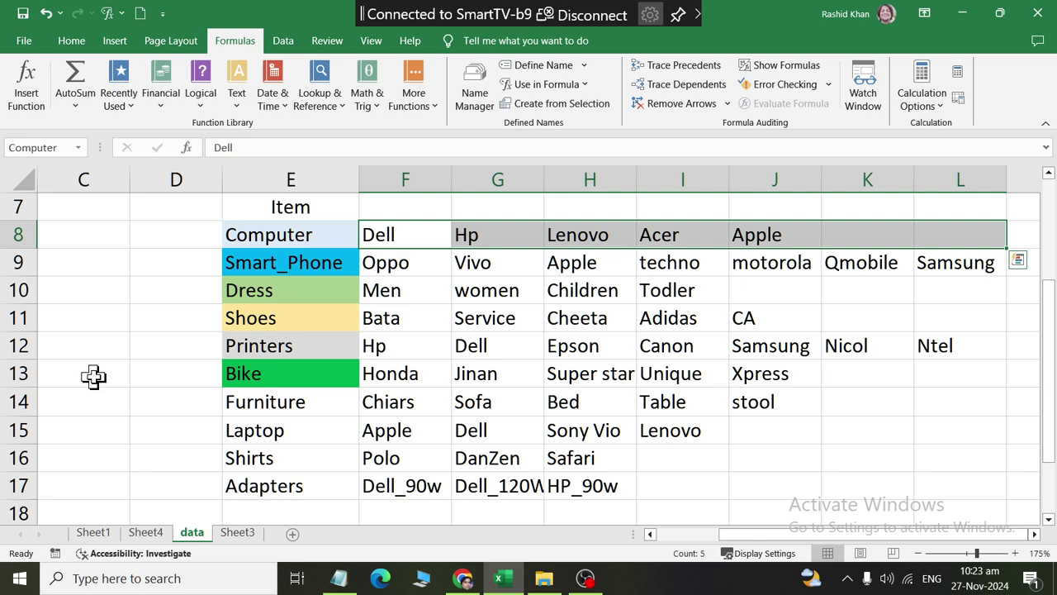
{"action": "left_click", "coordinate": [152, 533]}
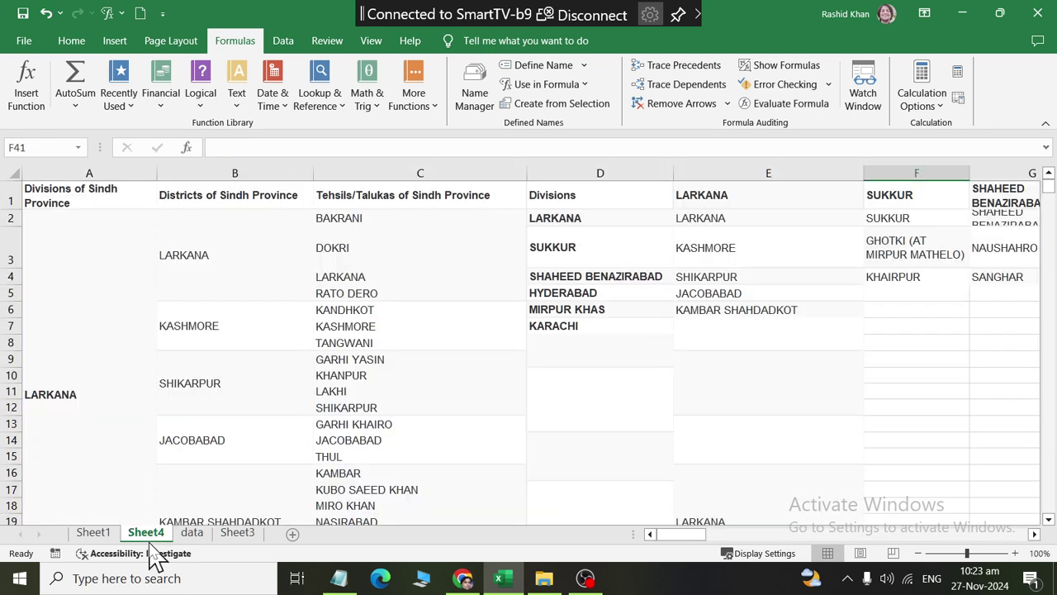
On Sheet3, select Main List cells A2:A16 and extend data validation to the whole selection
{"action": "left_click", "coordinate": [234, 534]}
{"action": "mouse_move", "coordinate": [176, 244]}
{"action": "left_mouse_down"}
{"action": "mouse_move", "coordinate": [171, 464]}
{"action": "mouse_move", "coordinate": [170, 450]}
{"action": "left_mouse_up"}
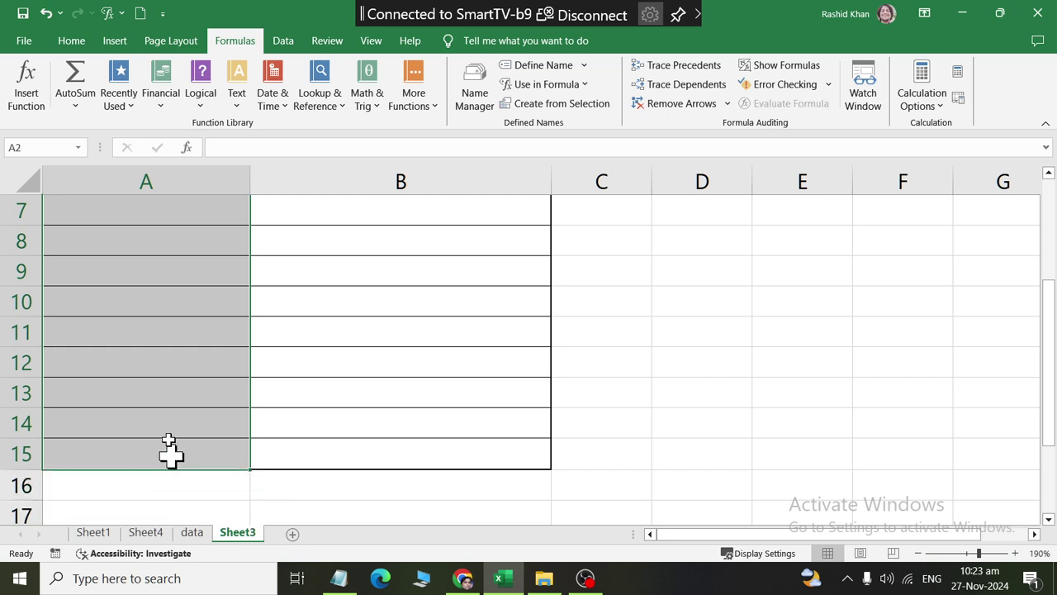
{"action": "scroll", "coordinate": [170, 448], "scroll_direction": "up", "scroll_amount": 2}
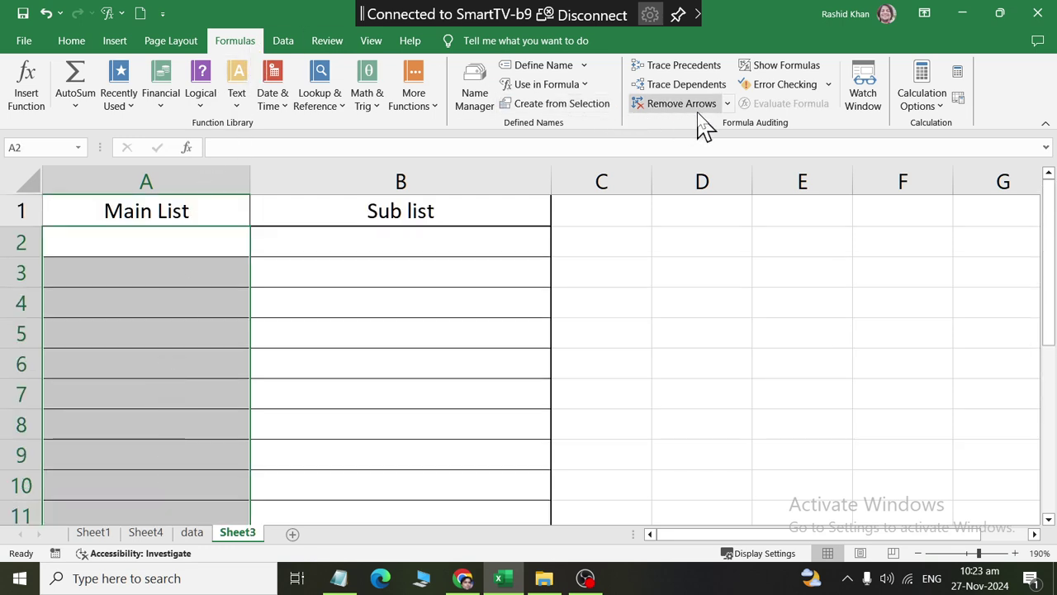
{"action": "left_click", "coordinate": [285, 41]}
{"action": "left_click", "coordinate": [687, 105]}
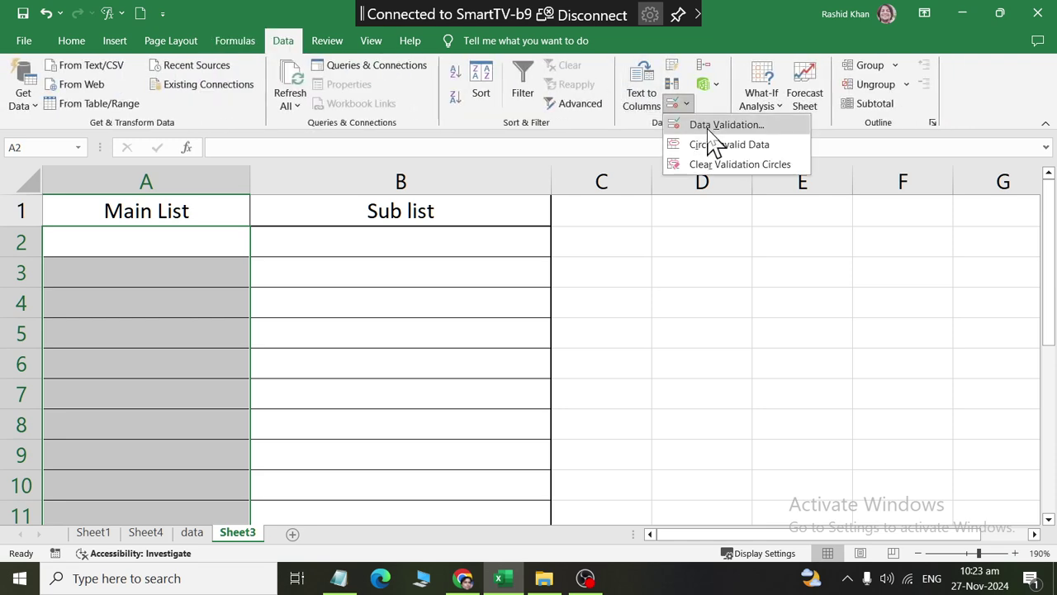
{"action": "left_click", "coordinate": [708, 129]}
{"action": "left_click", "coordinate": [467, 337]}
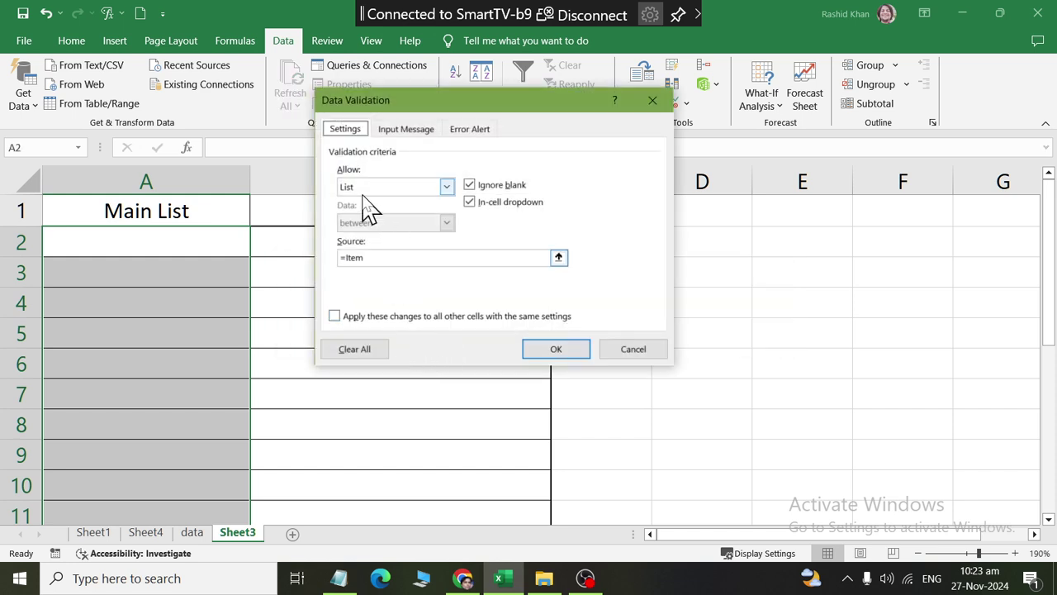
Set the List validation source to the Item named range and apply it
{"action": "left_click", "coordinate": [369, 188]}
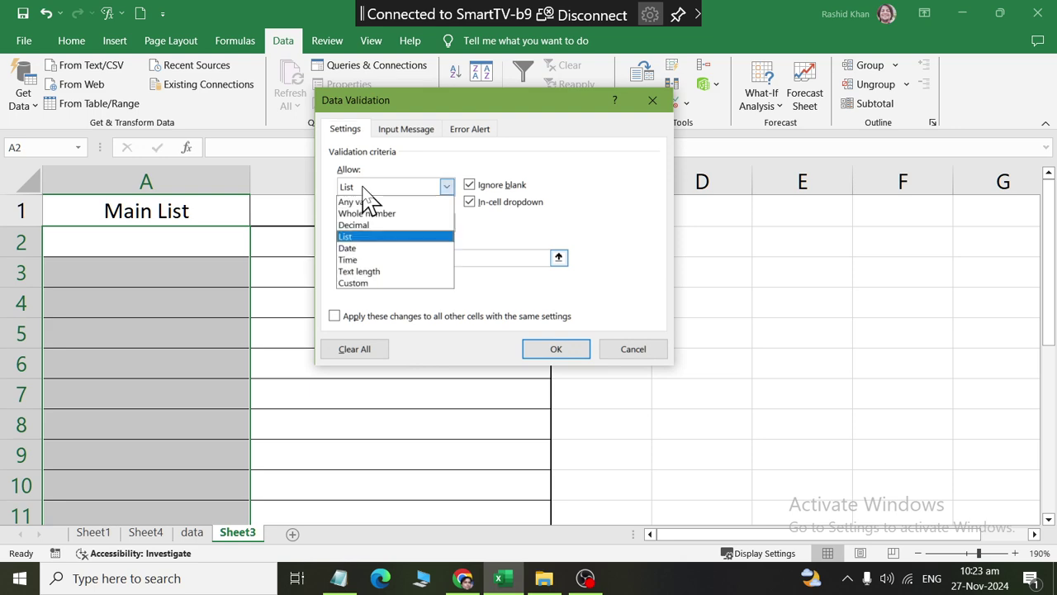
{"action": "left_click", "coordinate": [376, 238]}
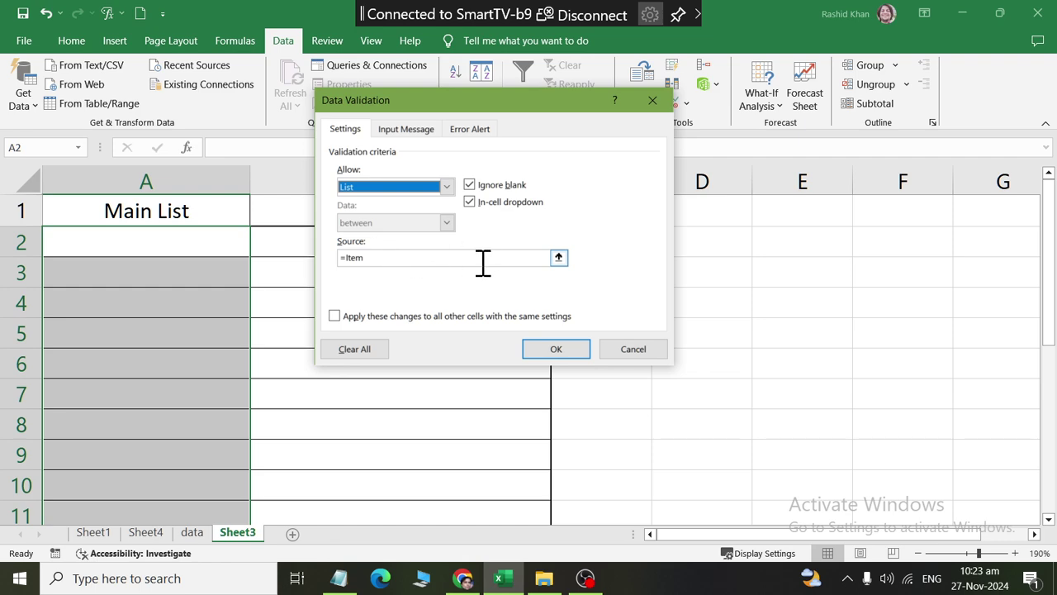
{"action": "left_click_drag", "start_coordinate": [484, 262], "coordinate": [270, 245]}
{"action": "key", "text": "BackSpace"}
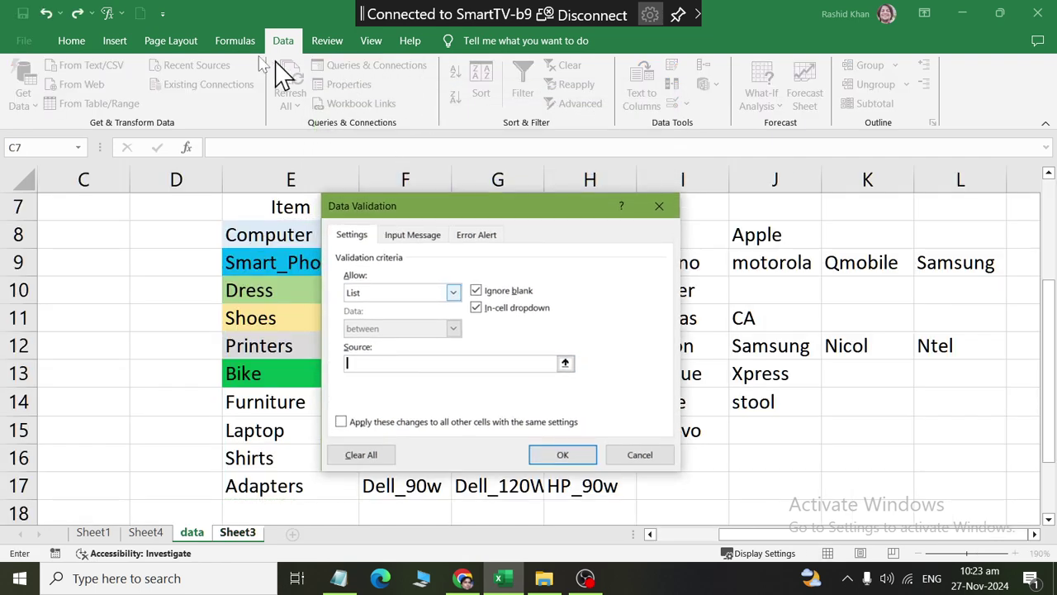
{"action": "left_click", "coordinate": [235, 40]}
{"action": "left_click", "coordinate": [545, 84]}
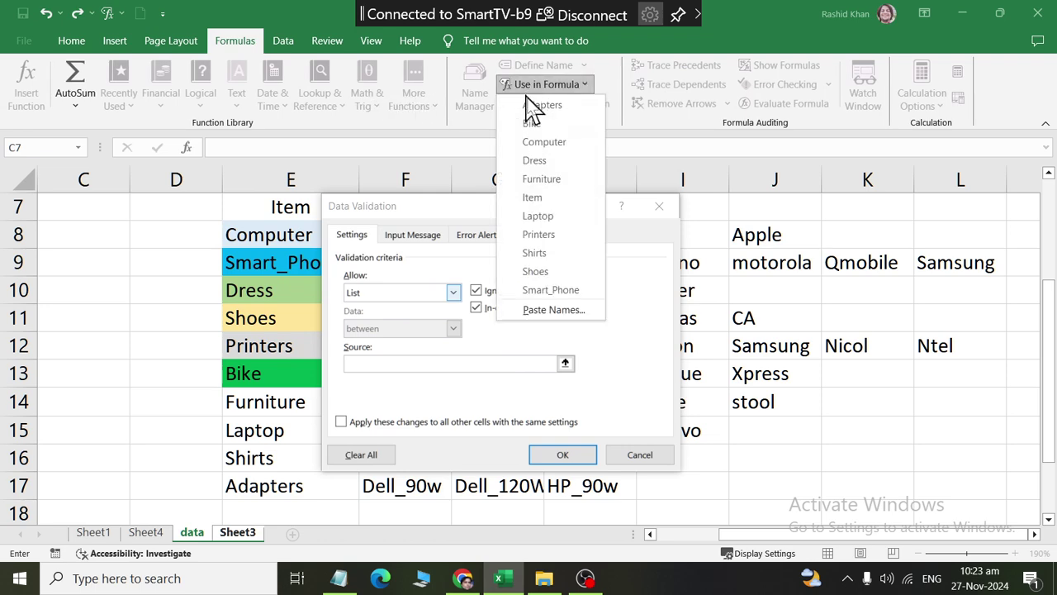
{"action": "left_click", "coordinate": [532, 198]}
{"action": "left_click", "coordinate": [561, 456]}
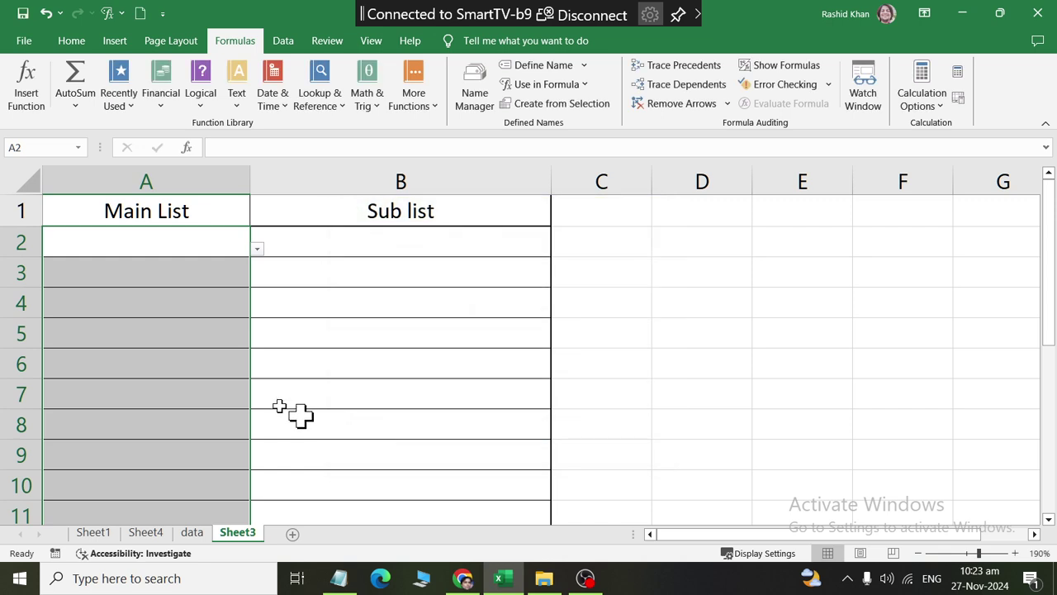
Choose Computer in A2 and Smart_Phone in A3, then select Sub list cells B2:B15
{"action": "left_click", "coordinate": [206, 242]}
{"action": "left_click", "coordinate": [256, 249]}
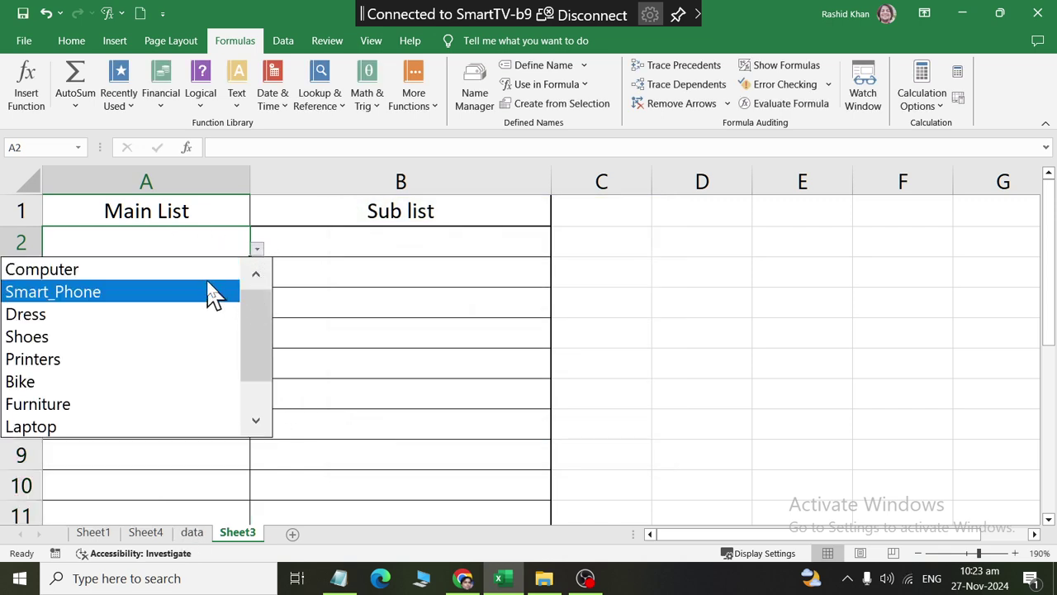
{"action": "left_click", "coordinate": [208, 269]}
{"action": "left_click", "coordinate": [215, 276]}
{"action": "left_click", "coordinate": [258, 280]}
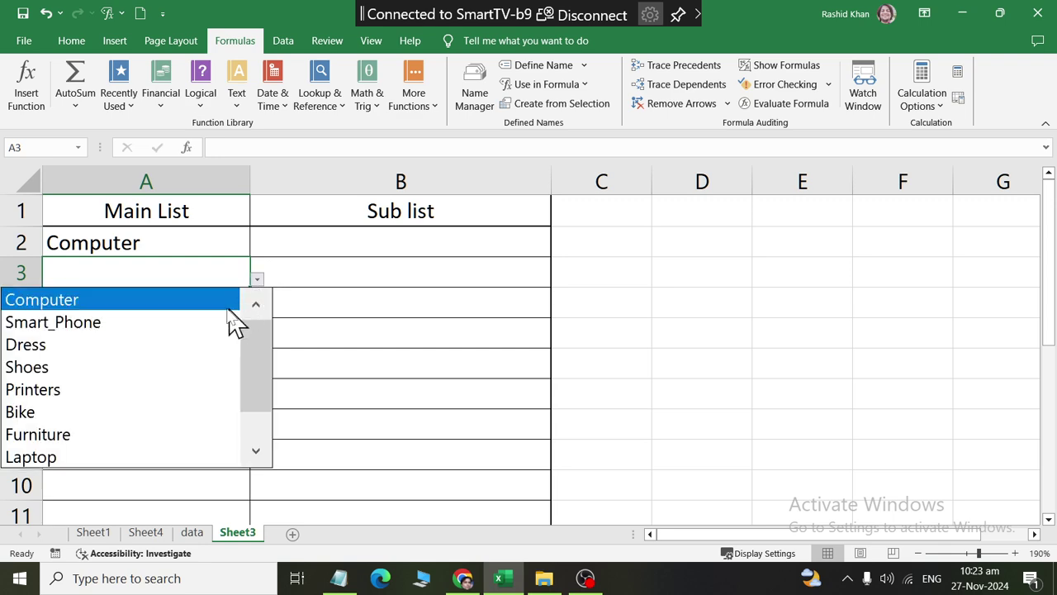
{"action": "left_click", "coordinate": [213, 322]}
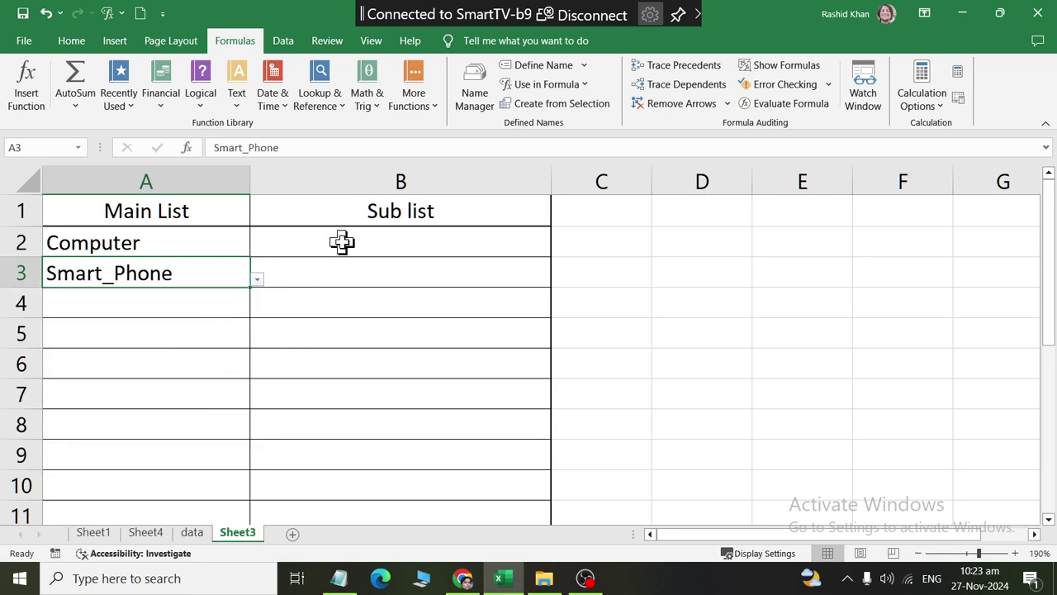
{"action": "left_click_drag", "start_coordinate": [342, 242], "coordinate": [314, 544]}
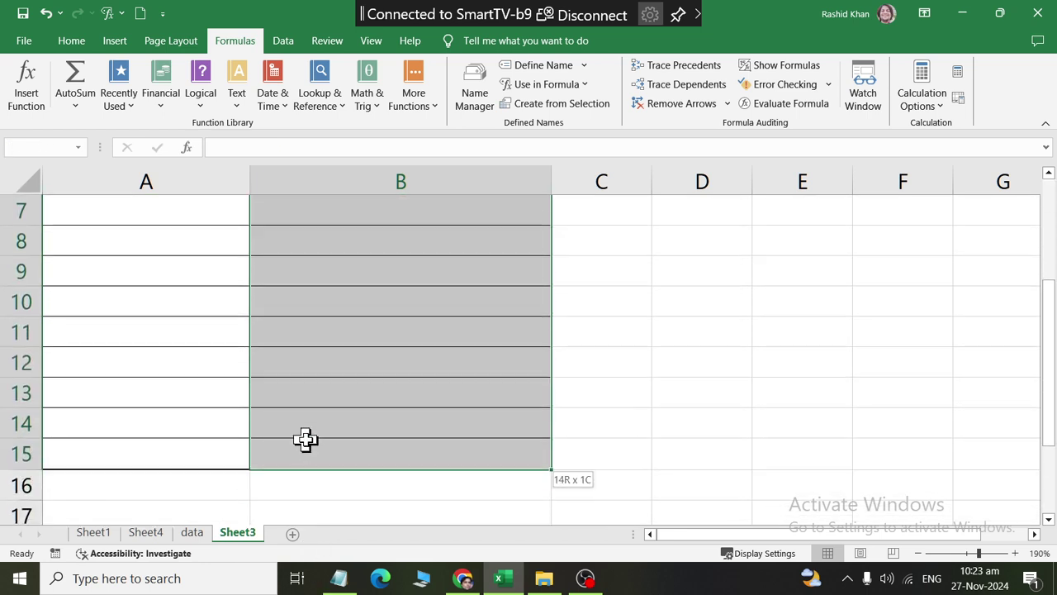
Give B2:B15 a List validation with source =indirect(A2)
{"action": "left_click_drag", "start_coordinate": [313, 503], "coordinate": [305, 439]}
{"action": "left_click", "coordinate": [284, 40]}
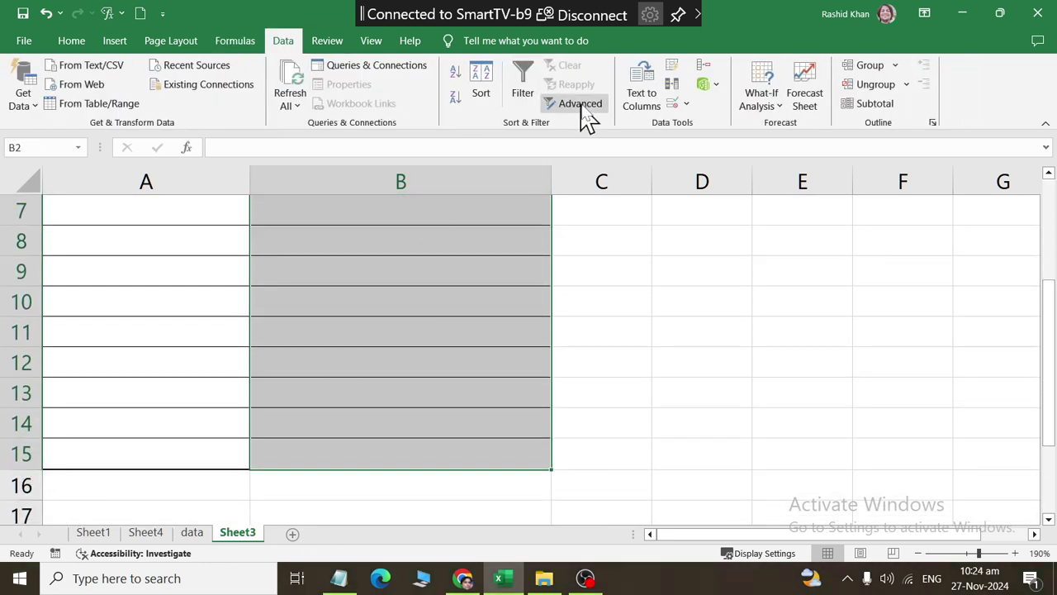
{"action": "left_click", "coordinate": [683, 103]}
{"action": "left_click", "coordinate": [699, 126]}
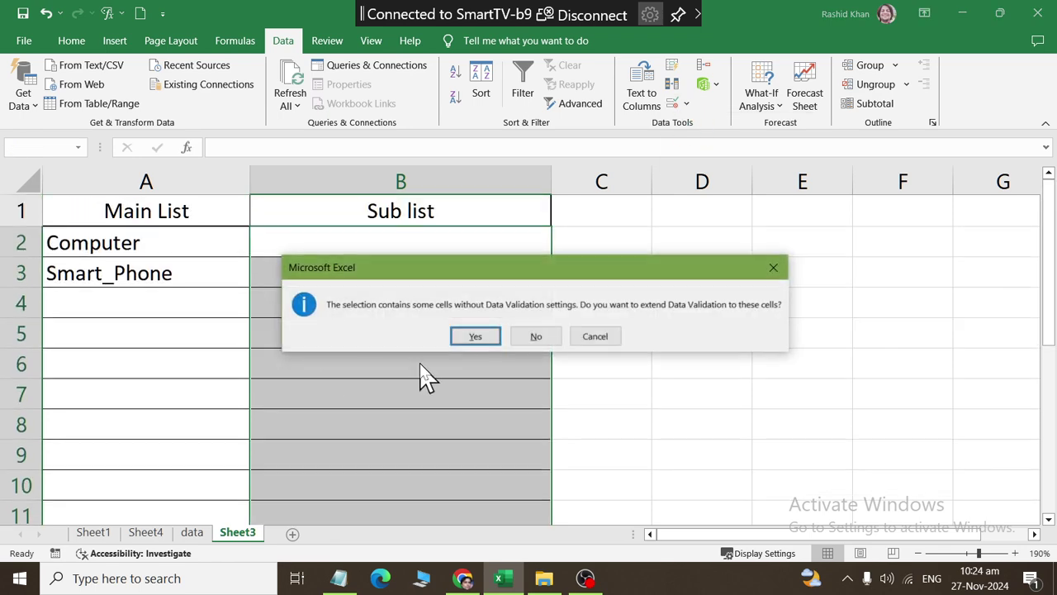
{"action": "left_click", "coordinate": [478, 337]}
{"action": "left_click", "coordinate": [422, 294]}
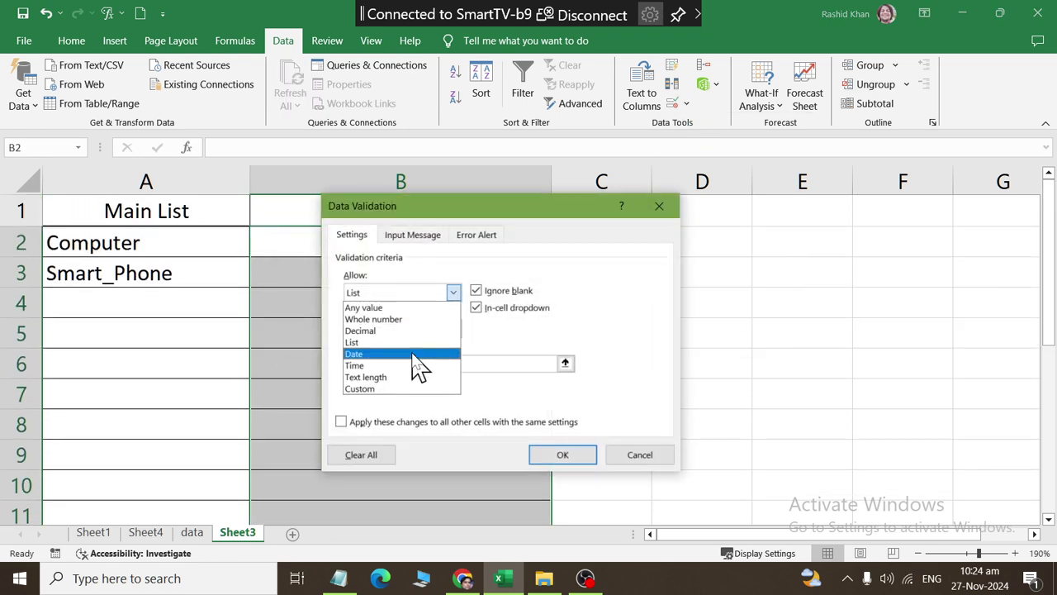
{"action": "left_click", "coordinate": [420, 363]}
{"action": "left_click", "coordinate": [192, 532]}
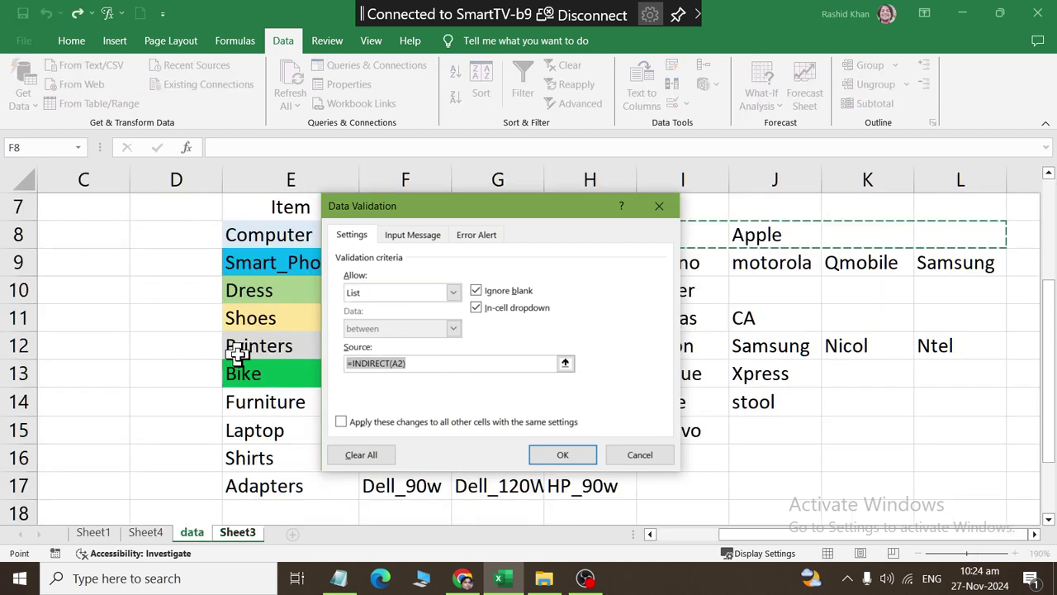
{"action": "key", "text": "BackSpace"}
{"action": "type", "text": "=indirect("}
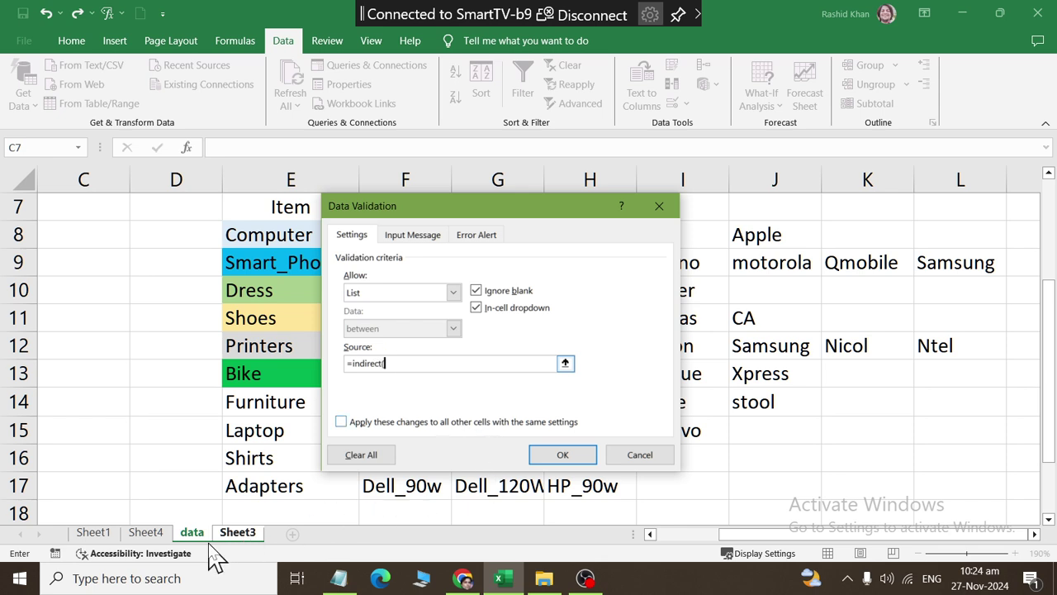
{"action": "left_click", "coordinate": [234, 533]}
{"action": "type", "text": "A2)"}
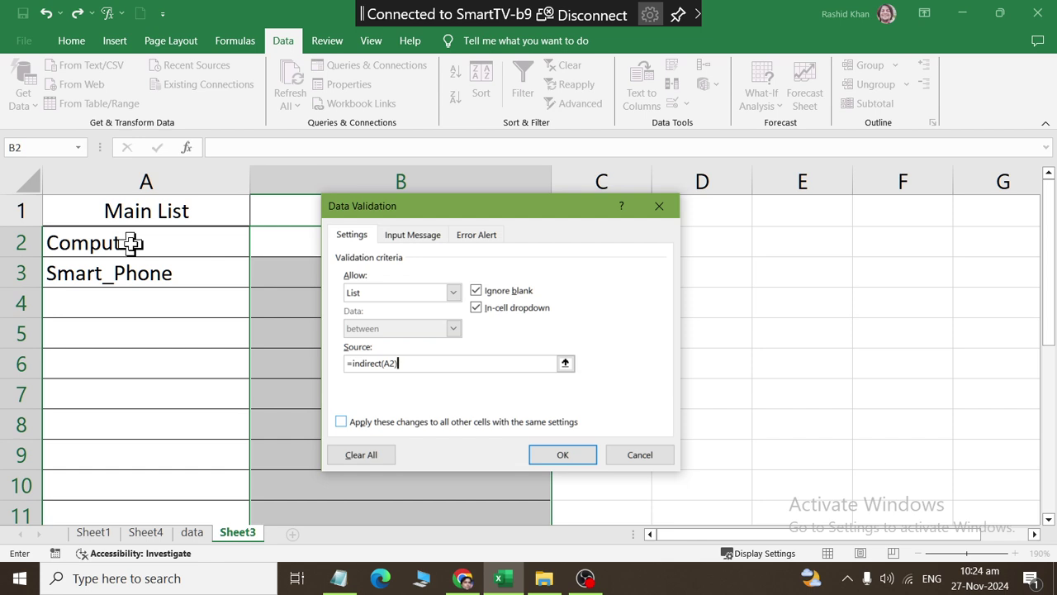
{"action": "left_click", "coordinate": [560, 455]}
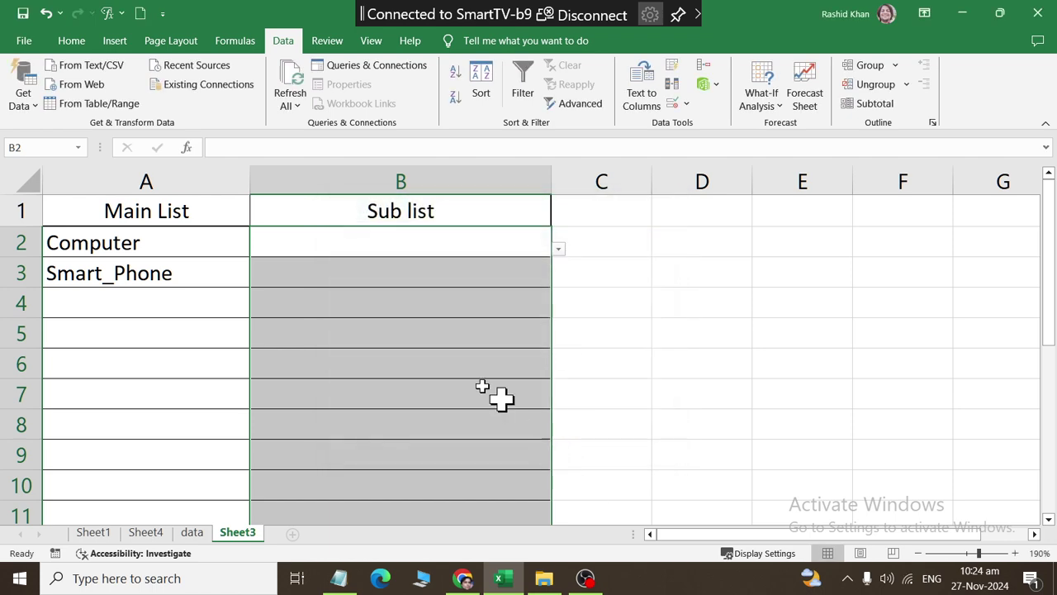
On Sheet3, set B2 to Hp and B3 to motorola
{"action": "left_click", "coordinate": [493, 250]}
{"action": "left_click", "coordinate": [560, 249]}
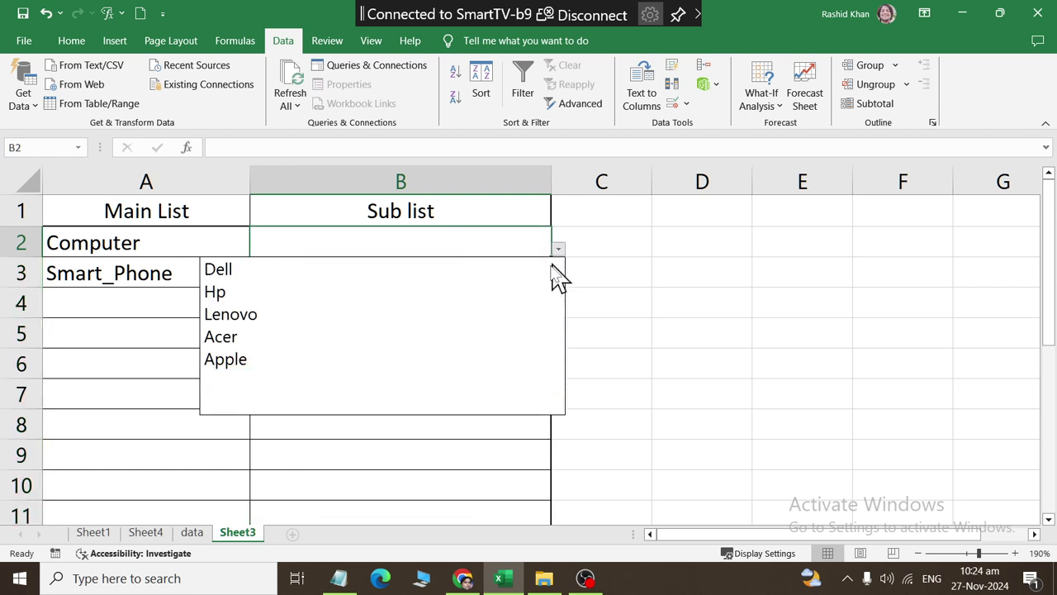
{"action": "left_click", "coordinate": [546, 290]}
{"action": "left_click", "coordinate": [538, 278]}
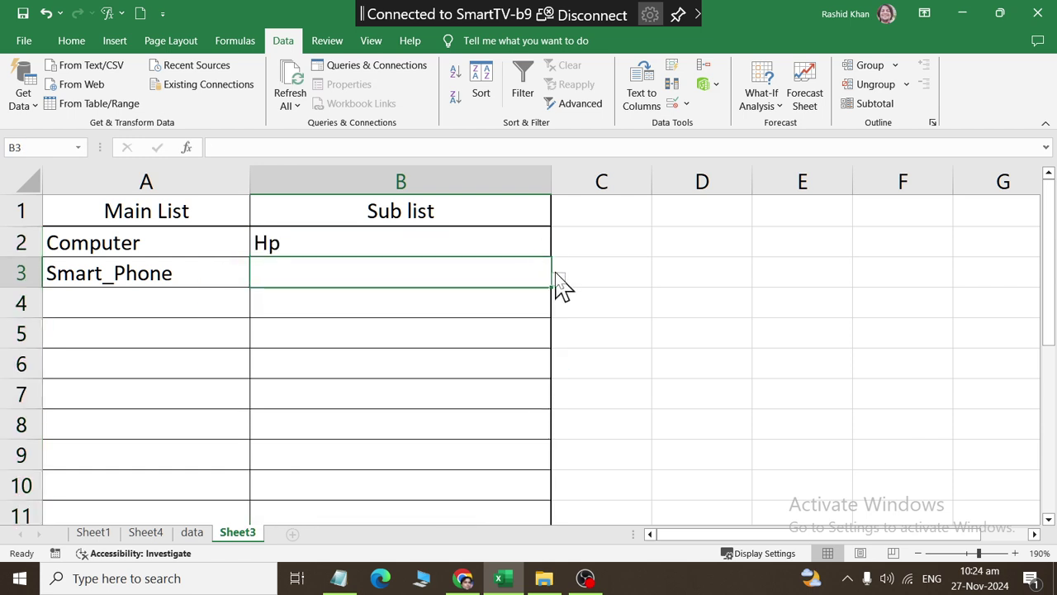
{"action": "left_click", "coordinate": [558, 282]}
{"action": "left_click", "coordinate": [523, 391]}
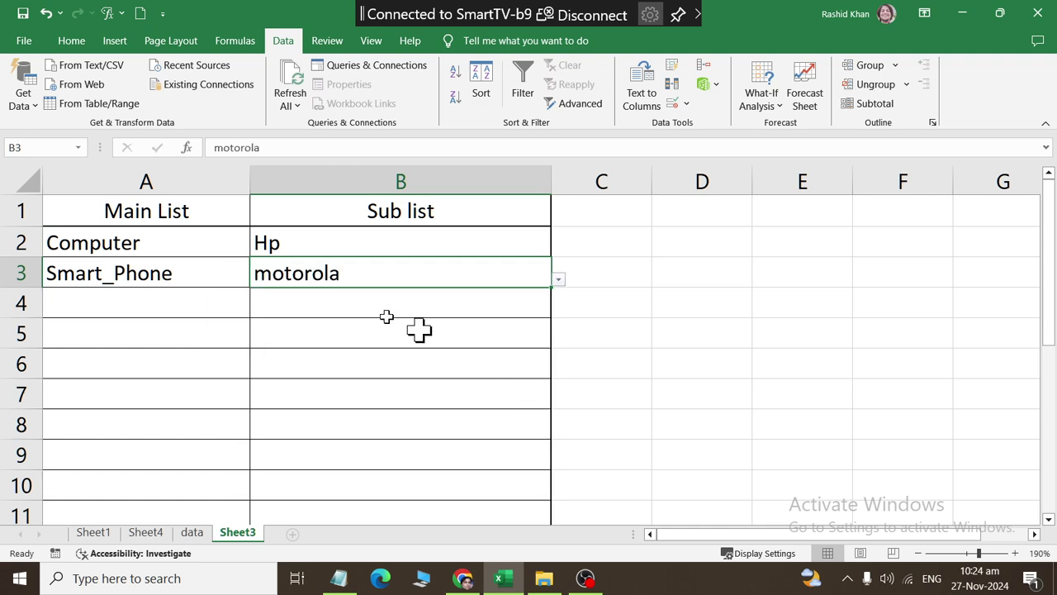
Set A4 to Smart_Phone, look over B4's choices, then change A4 to Dress
{"action": "left_click", "coordinate": [216, 306]}
{"action": "left_click", "coordinate": [257, 310]}
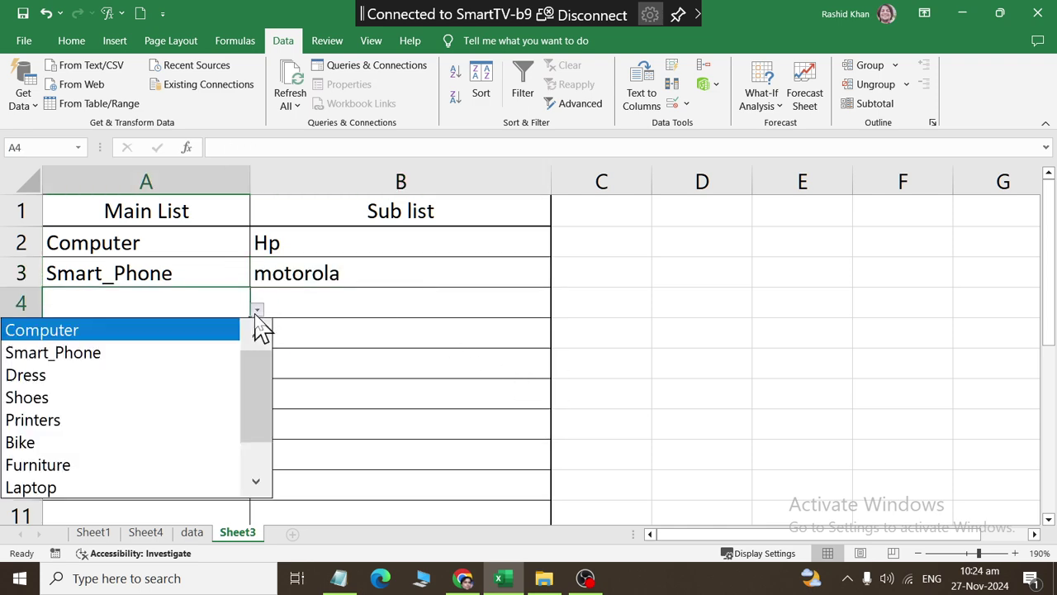
{"action": "left_click", "coordinate": [237, 354]}
{"action": "left_click", "coordinate": [467, 304]}
{"action": "left_click", "coordinate": [559, 310]}
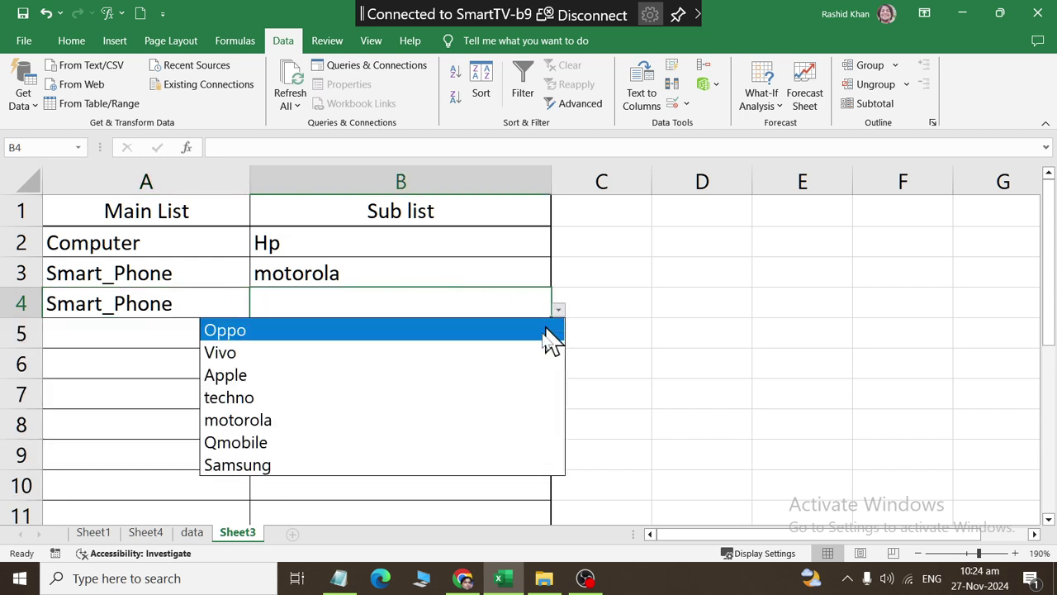
{"action": "left_click", "coordinate": [148, 303]}
{"action": "left_click", "coordinate": [147, 304]}
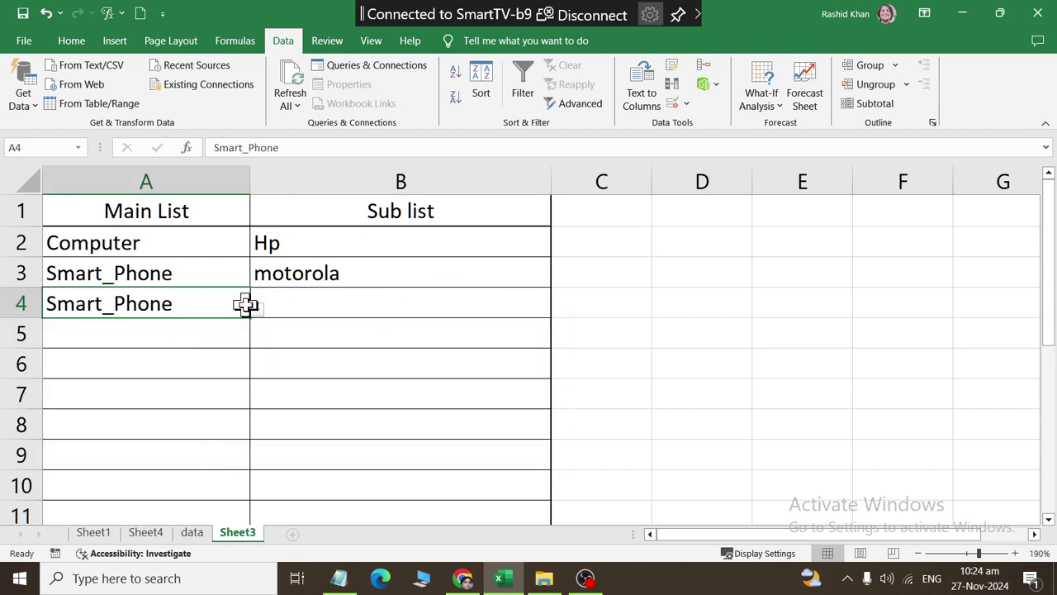
{"action": "left_click", "coordinate": [257, 311]}
{"action": "left_click", "coordinate": [198, 353]}
Check B4's Dress sub-item choices, leaving B4 empty
{"action": "left_click", "coordinate": [349, 309]}
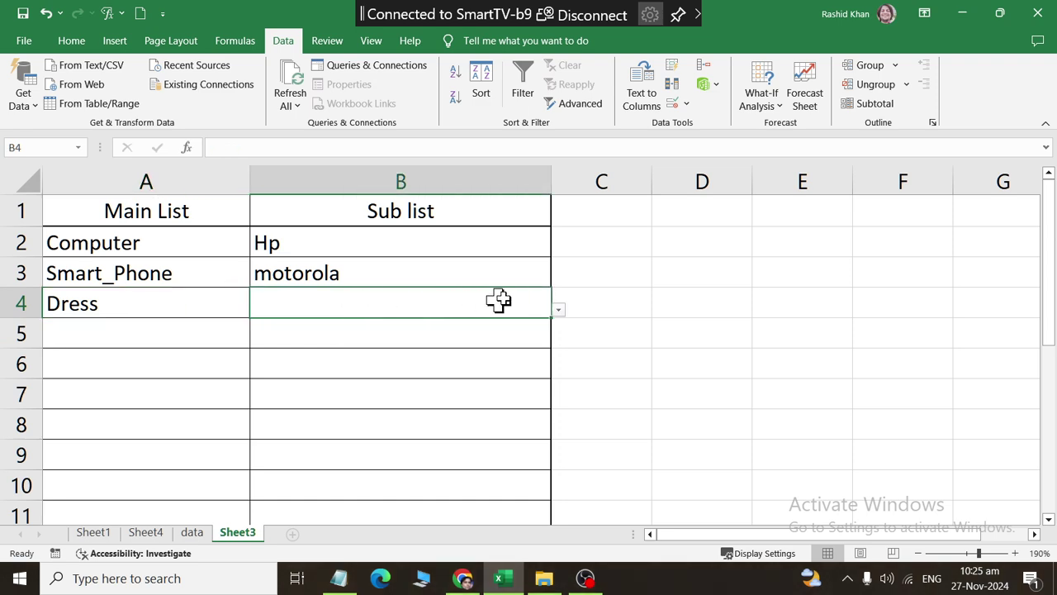
{"action": "left_click", "coordinate": [559, 311]}
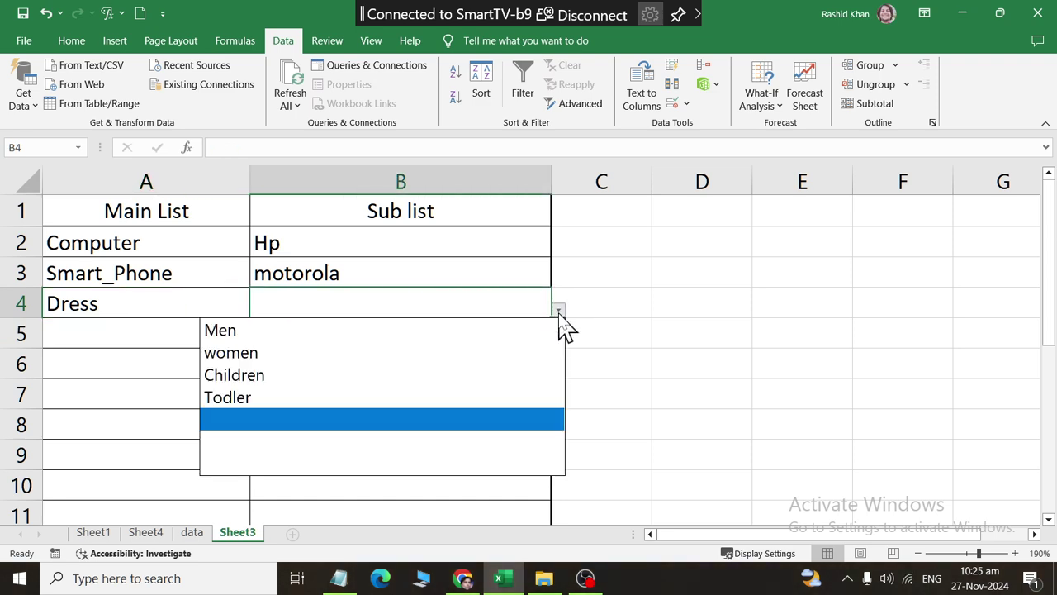
{"action": "left_click", "coordinate": [397, 302]}
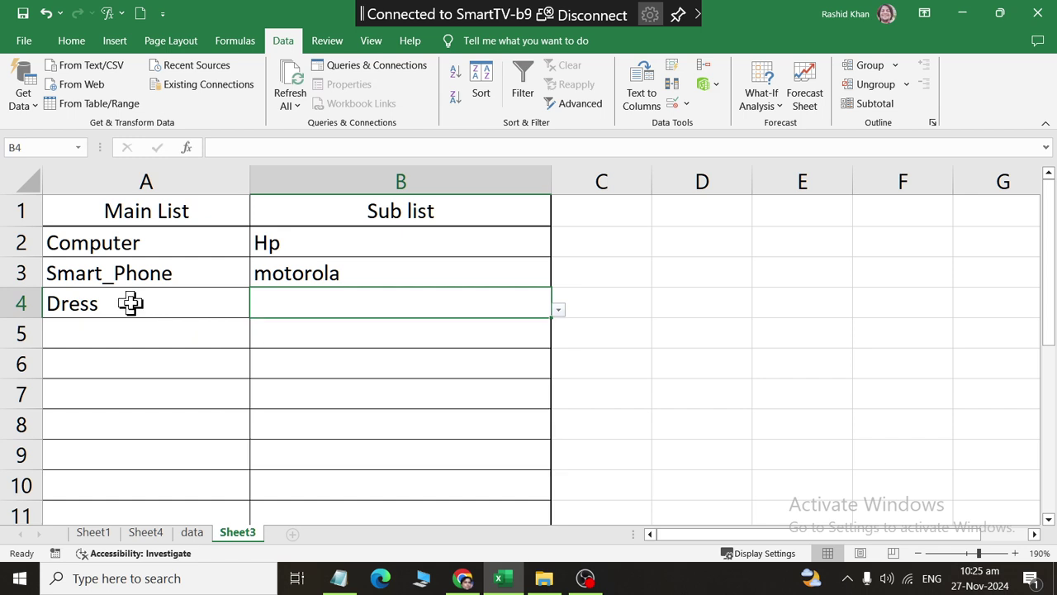
{"action": "left_click", "coordinate": [559, 311]}
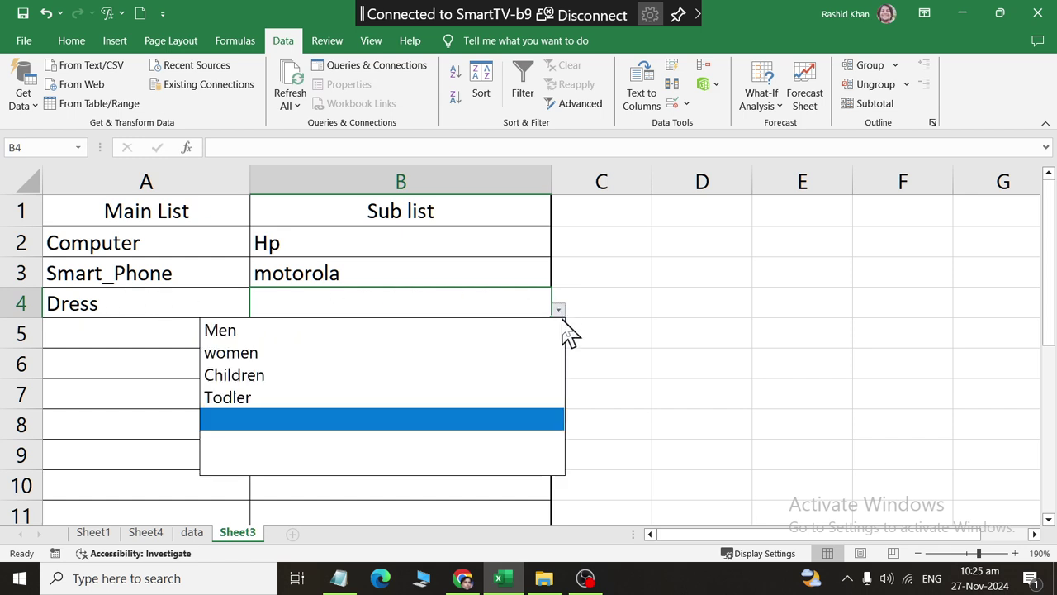
{"action": "left_click", "coordinate": [470, 438]}
Confirm B2 still holds Hp, then return to the data sheet
{"action": "left_click", "coordinate": [469, 249]}
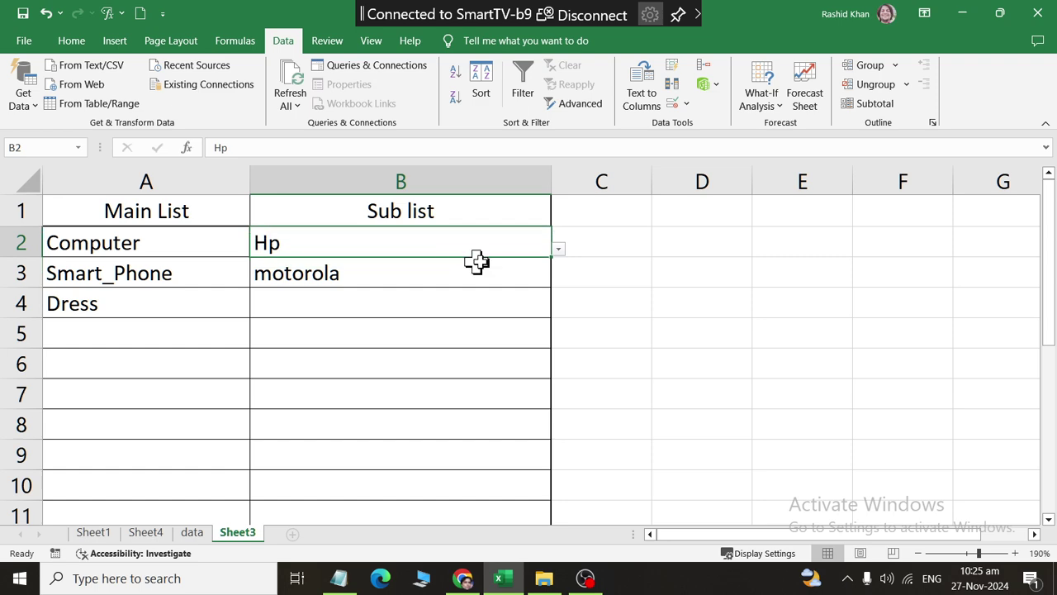
{"action": "left_click", "coordinate": [559, 250]}
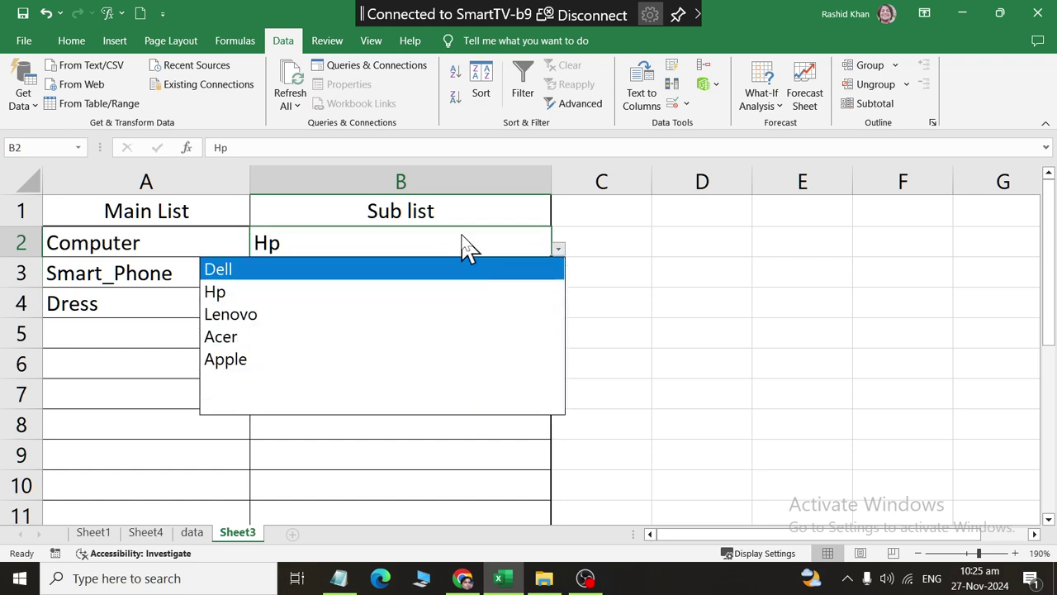
{"action": "left_click", "coordinate": [316, 479]}
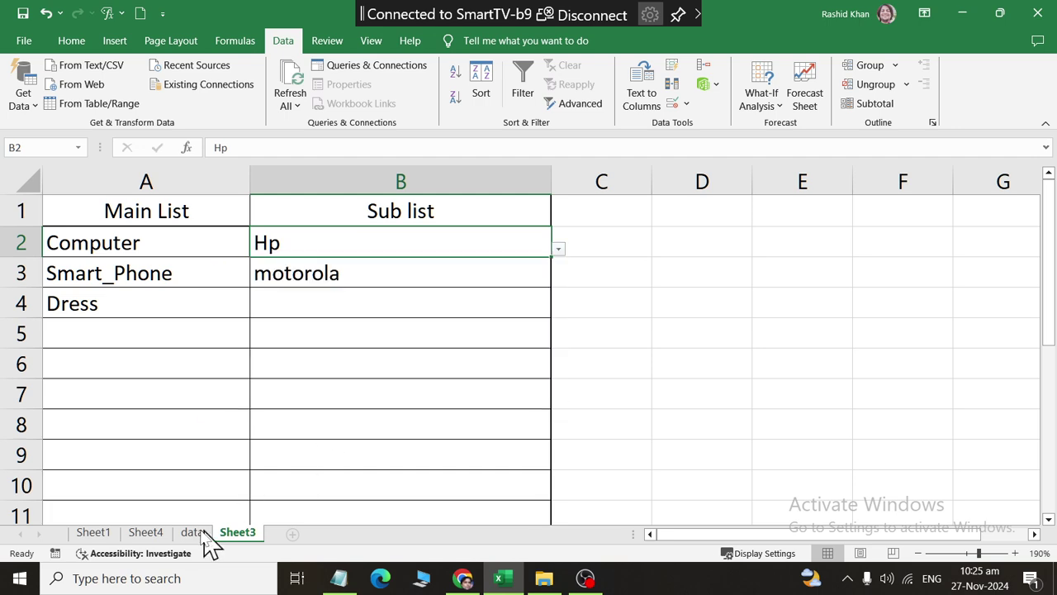
{"action": "left_click", "coordinate": [192, 533]}
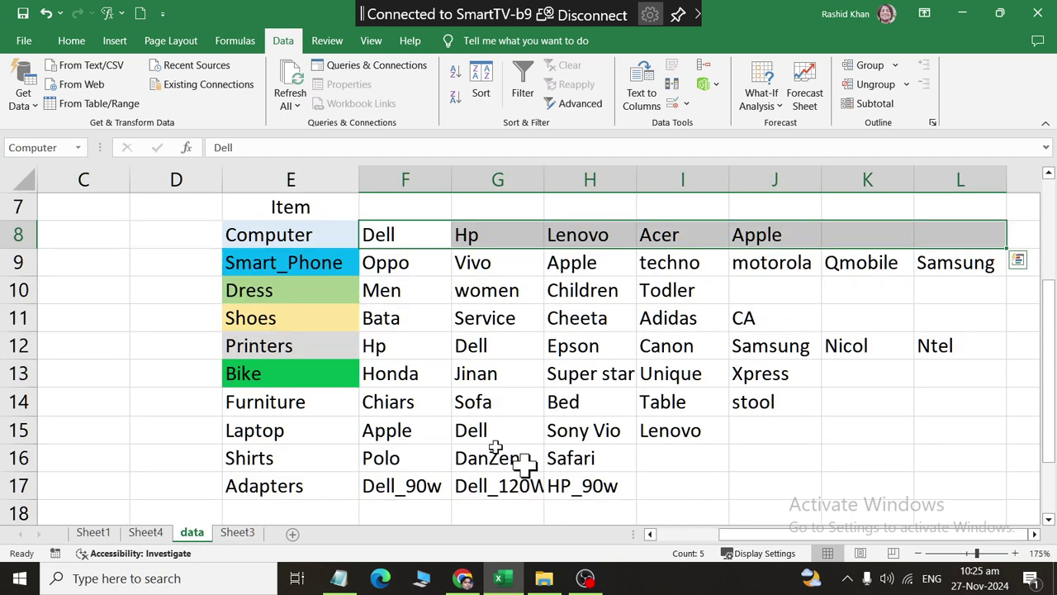
Delete the blank cells J10:L10 after Dress, shifting cells left
{"action": "mouse_move", "coordinate": [342, 266]}
{"action": "left_mouse_down"}
{"action": "mouse_move", "coordinate": [988, 503]}
{"action": "mouse_move", "coordinate": [985, 475]}
{"action": "left_mouse_up"}
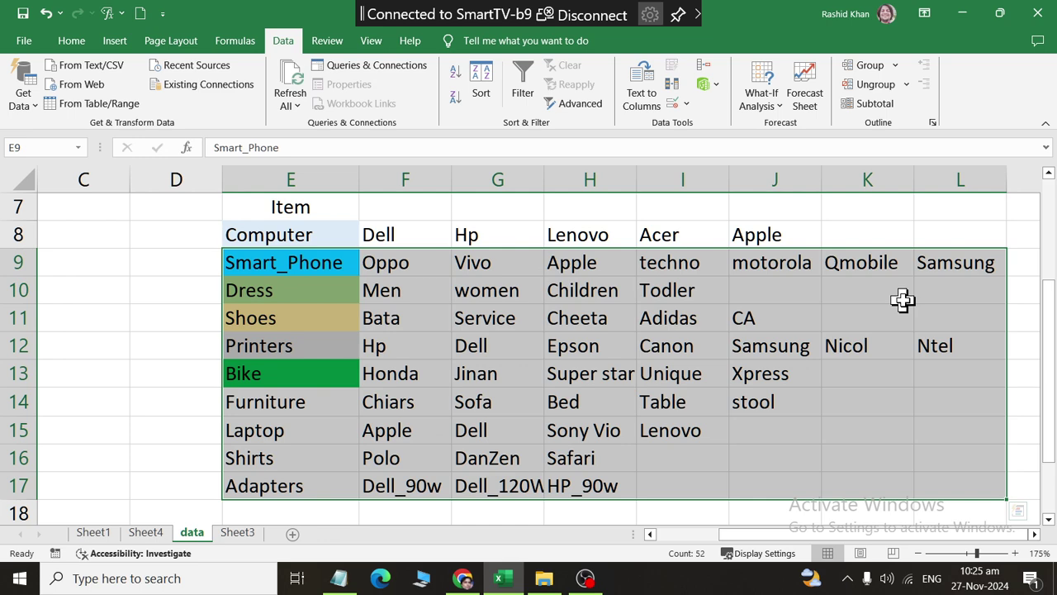
{"action": "left_click_drag", "start_coordinate": [772, 290], "coordinate": [951, 288]}
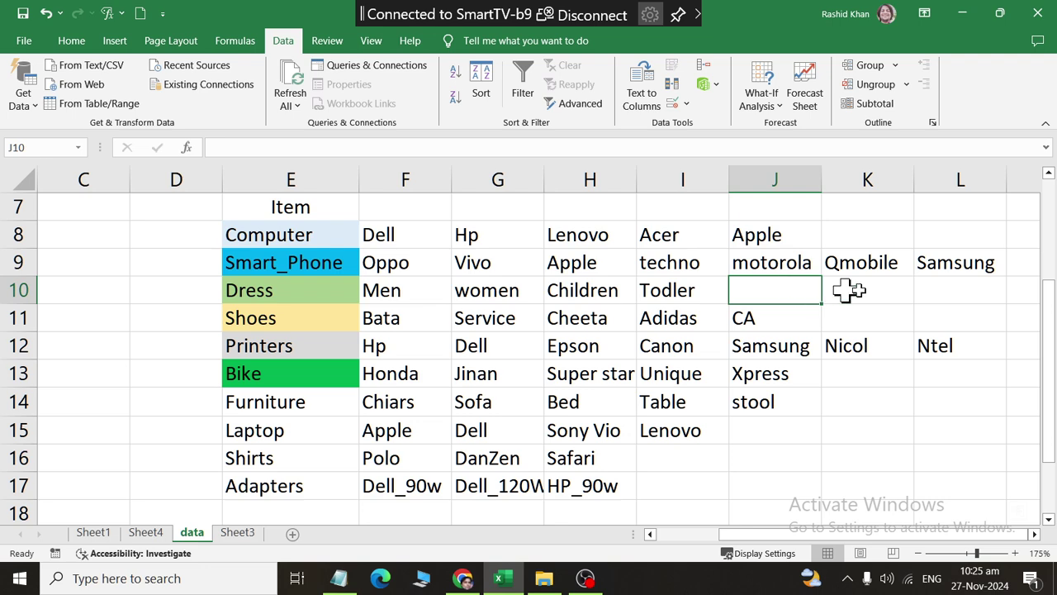
{"action": "left_click", "coordinate": [70, 40]}
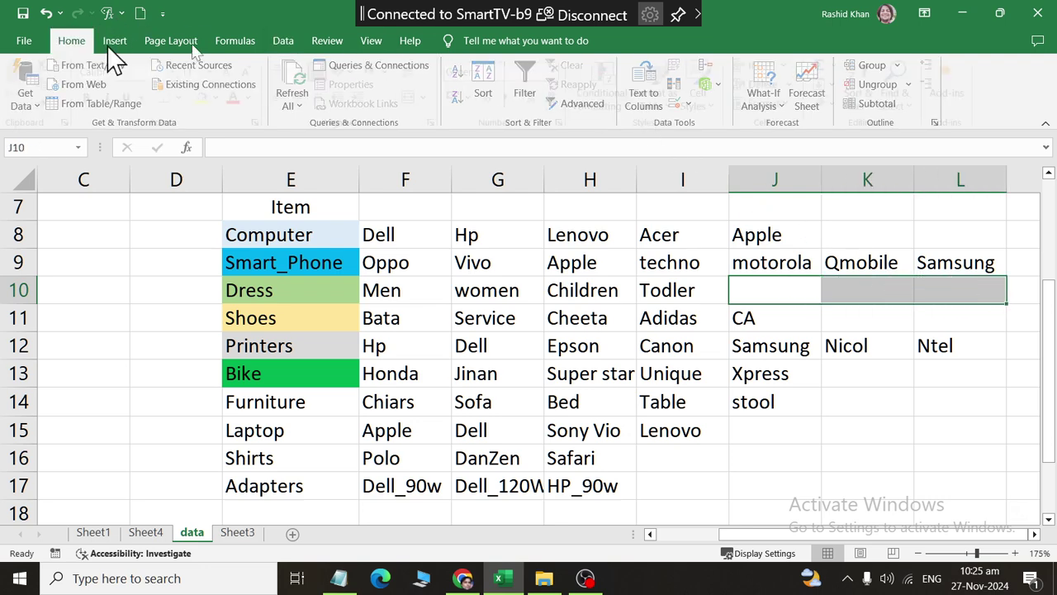
{"action": "left_click", "coordinate": [797, 84]}
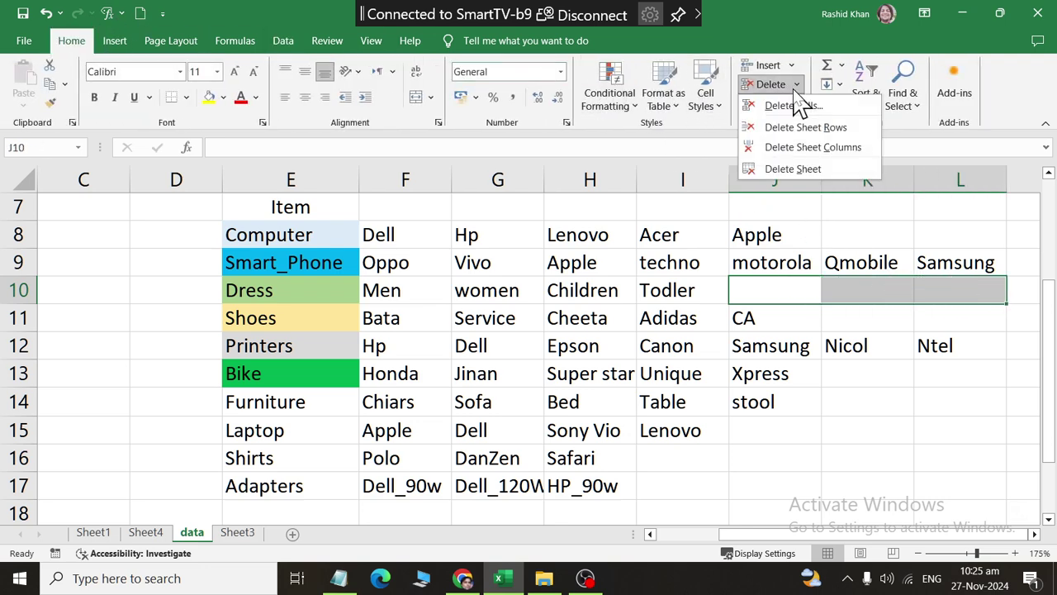
{"action": "left_click", "coordinate": [793, 106]}
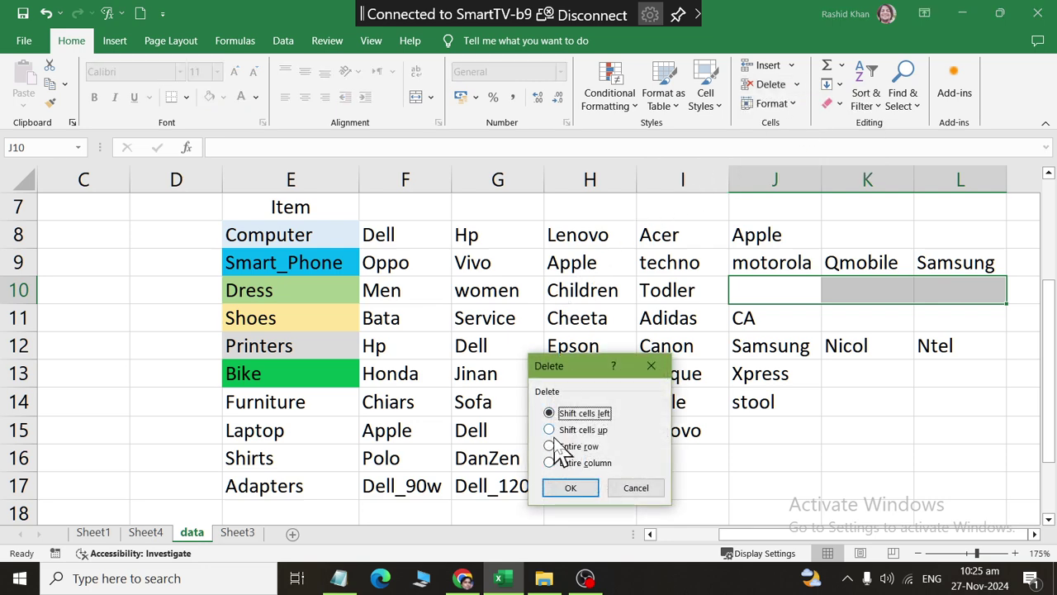
{"action": "left_click", "coordinate": [570, 488]}
{"action": "left_click", "coordinate": [876, 318]}
Delete the blank cells K11:L11 after Shoes, shifting cells left
{"action": "left_click_drag", "start_coordinate": [898, 318], "coordinate": [929, 318]}
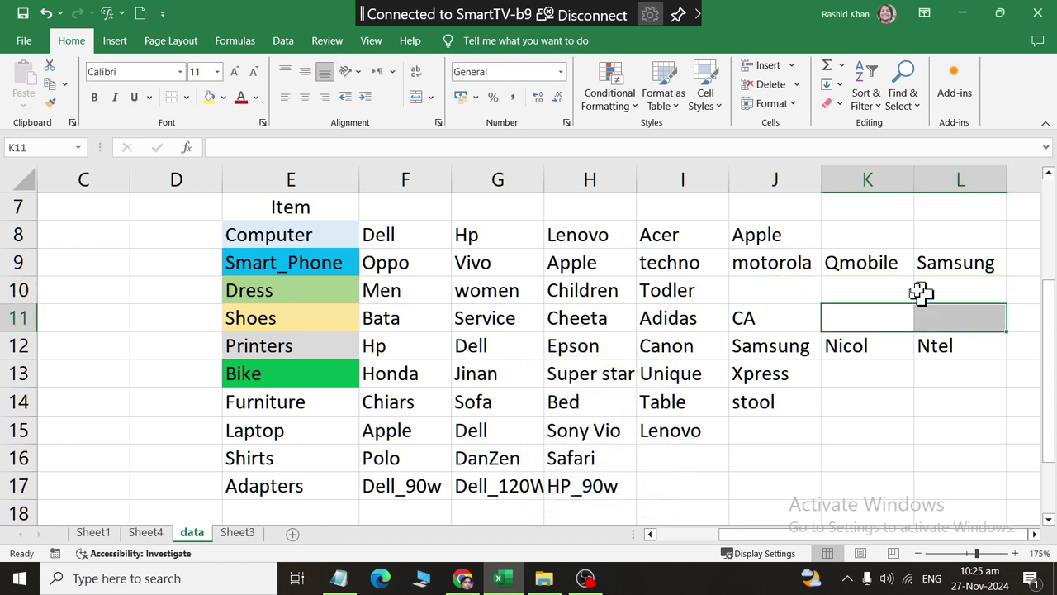
{"action": "left_click", "coordinate": [797, 84]}
{"action": "left_click", "coordinate": [751, 106]}
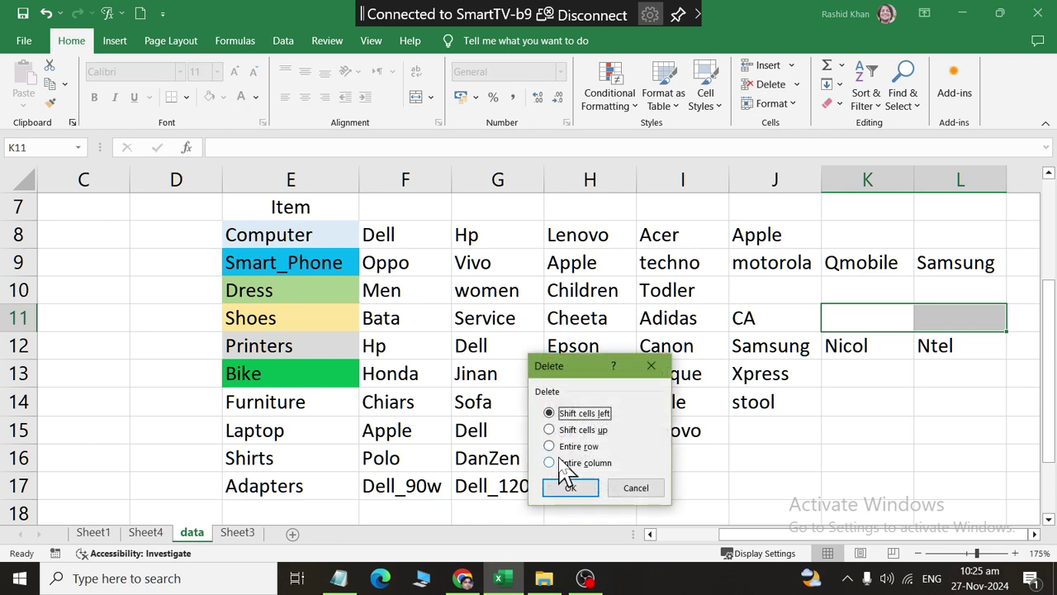
{"action": "left_click", "coordinate": [571, 491]}
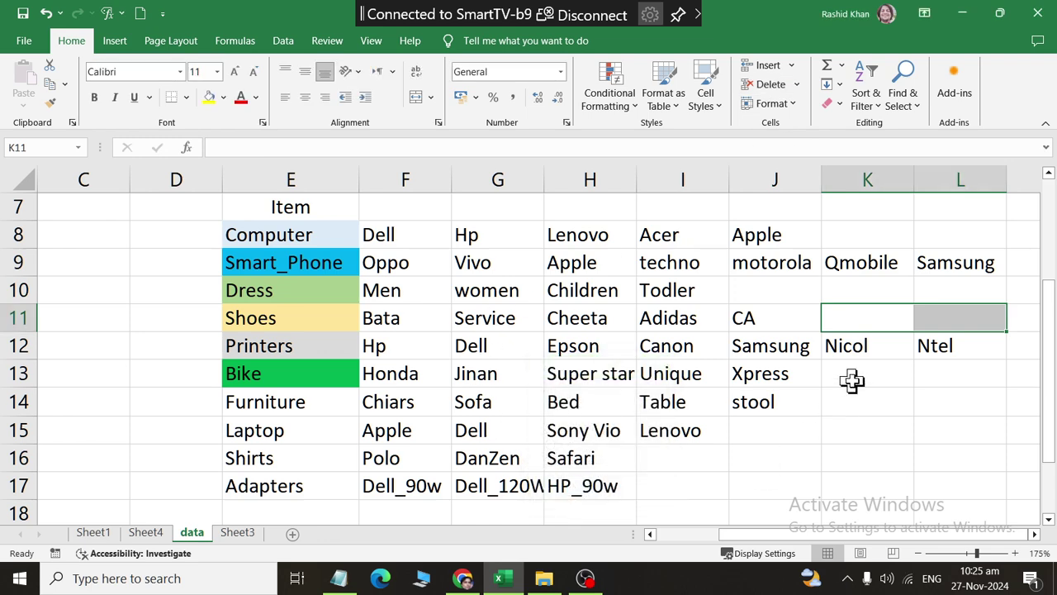
Delete blanks K13:L14 after Bike and Furniture with shift left, then select J15:L17
{"action": "mouse_move", "coordinate": [851, 378]}
{"action": "left_mouse_down"}
{"action": "mouse_move", "coordinate": [960, 467]}
{"action": "mouse_move", "coordinate": [961, 494]}
{"action": "mouse_move", "coordinate": [949, 378]}
{"action": "mouse_move", "coordinate": [949, 406]}
{"action": "mouse_move", "coordinate": [942, 397]}
{"action": "left_mouse_up"}
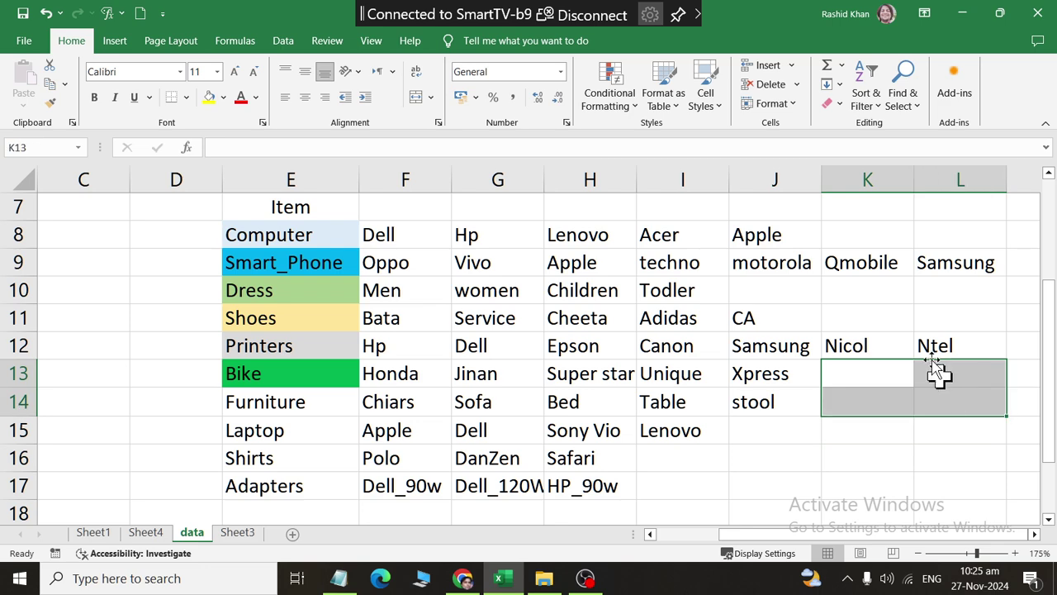
{"action": "left_click", "coordinate": [797, 85]}
{"action": "left_click", "coordinate": [784, 108]}
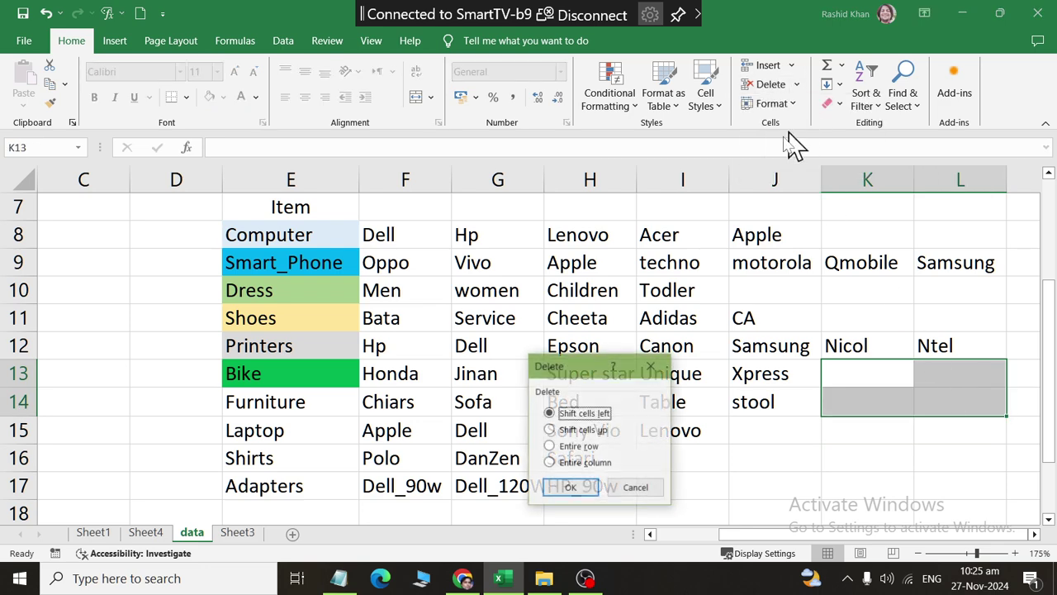
{"action": "left_click", "coordinate": [572, 487]}
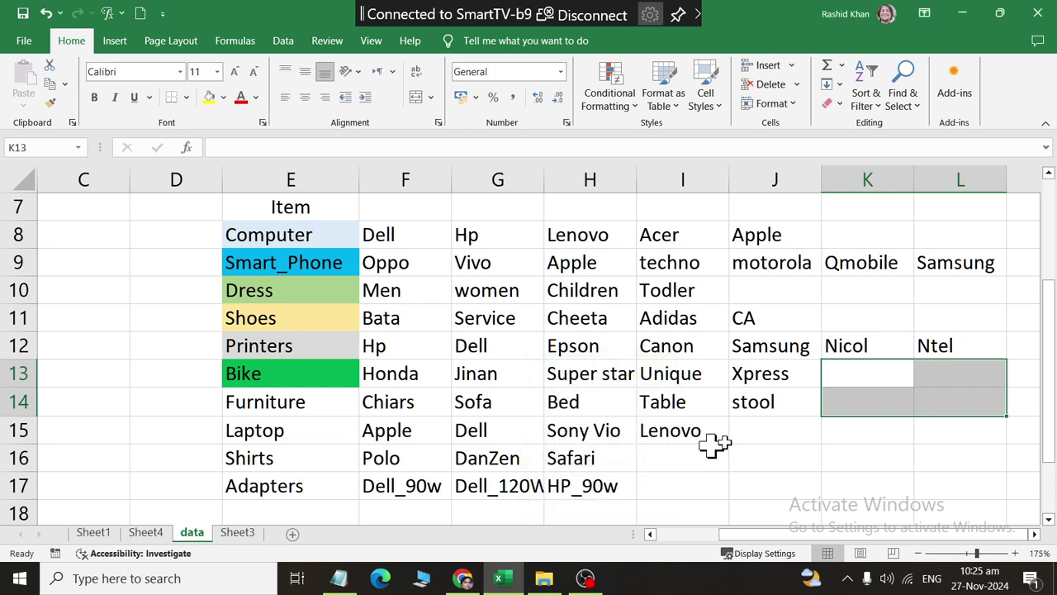
{"action": "left_click", "coordinate": [766, 426]}
{"action": "left_click_drag", "start_coordinate": [767, 424], "coordinate": [957, 485]}
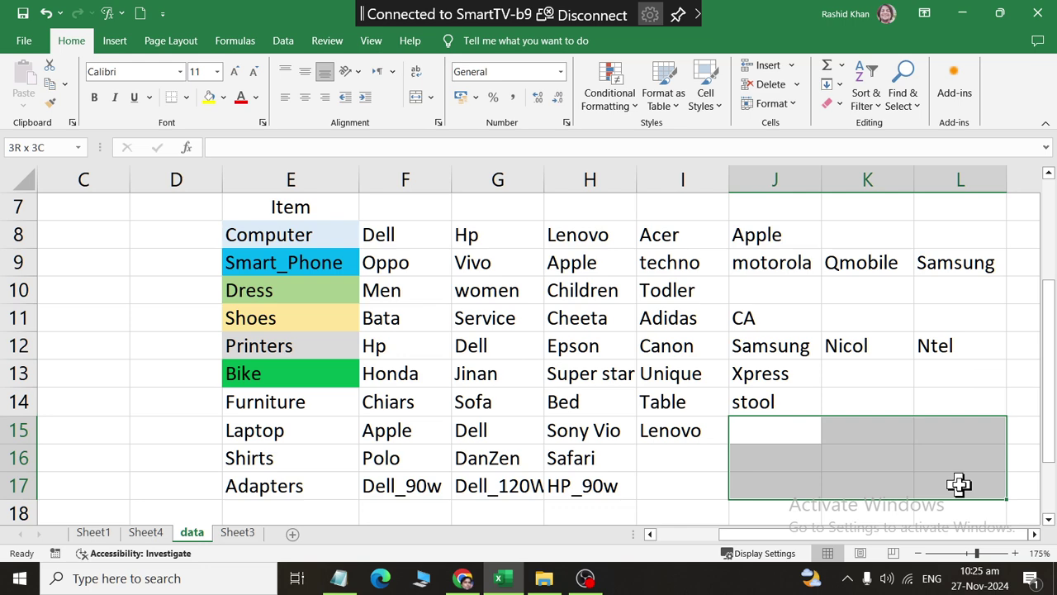
Delete blanks J15:L15 after Laptop and I16:L17 after Shirts and Adapters, shifting left
{"action": "left_click_drag", "start_coordinate": [949, 479], "coordinate": [934, 425]}
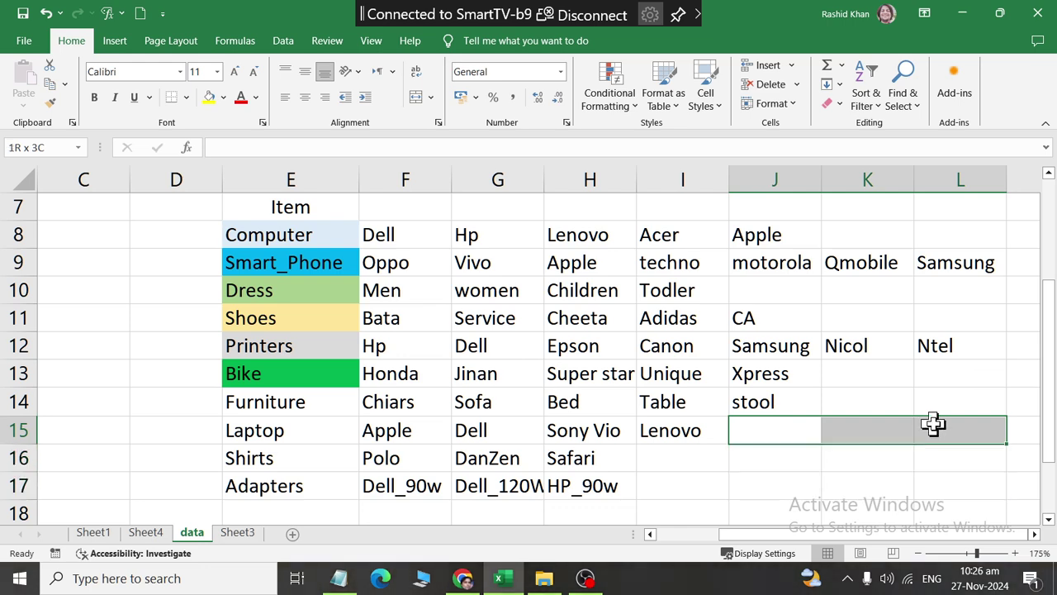
{"action": "left_click", "coordinate": [796, 83]}
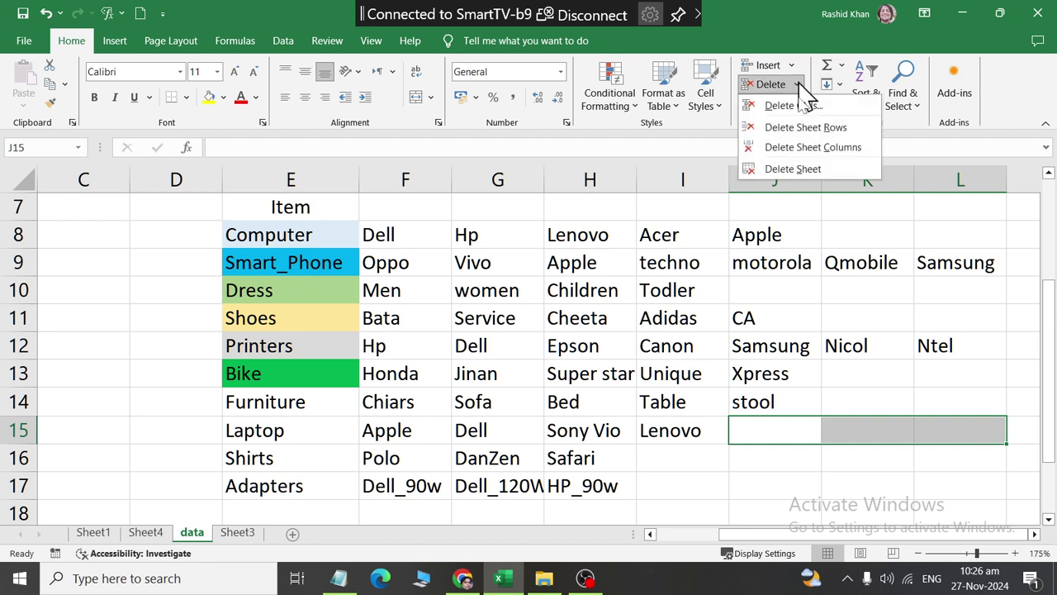
{"action": "left_click", "coordinate": [793, 106]}
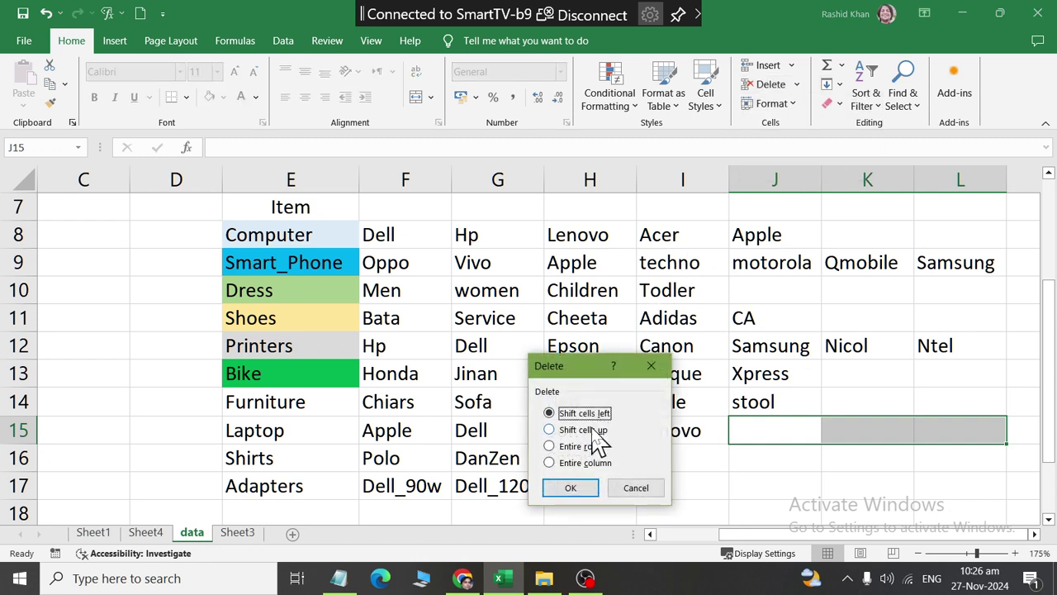
{"action": "left_click", "coordinate": [570, 488]}
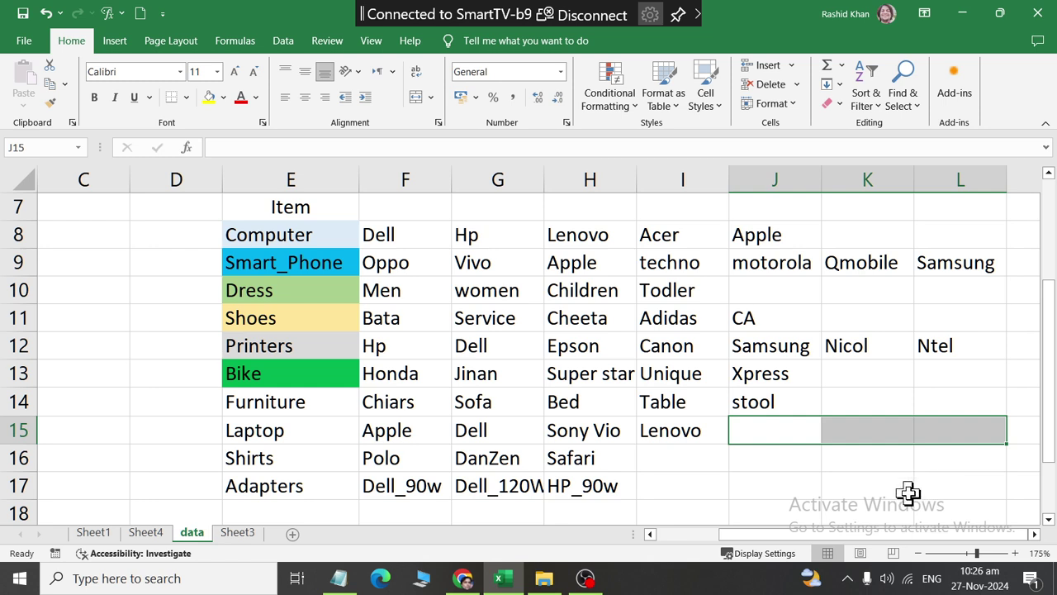
{"action": "mouse_move", "coordinate": [671, 461]}
{"action": "left_mouse_down"}
{"action": "mouse_move", "coordinate": [864, 504]}
{"action": "mouse_move", "coordinate": [963, 479]}
{"action": "left_mouse_up"}
{"action": "left_click", "coordinate": [797, 85]}
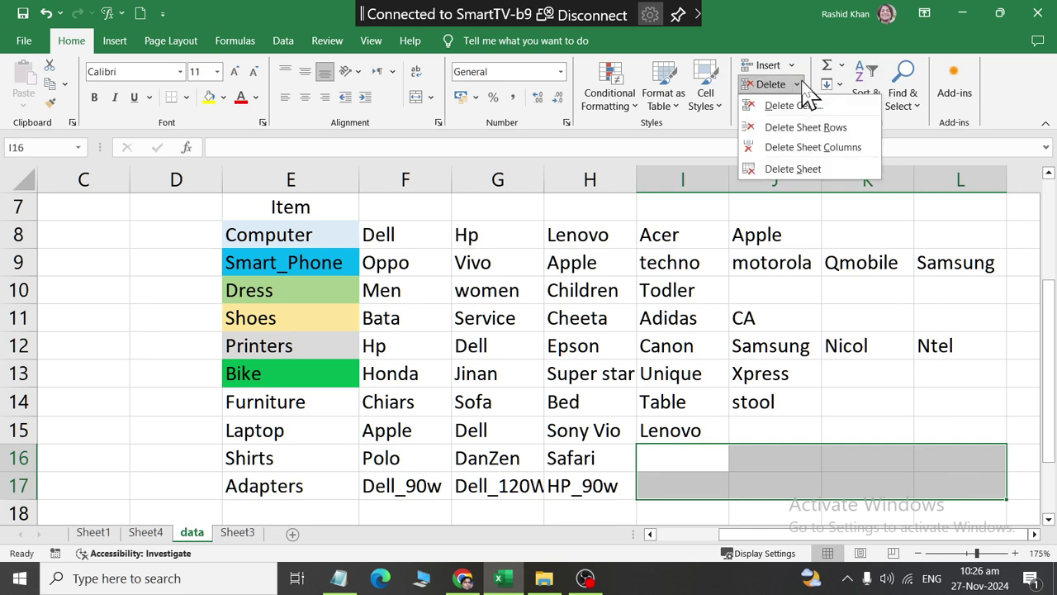
{"action": "left_click", "coordinate": [793, 106]}
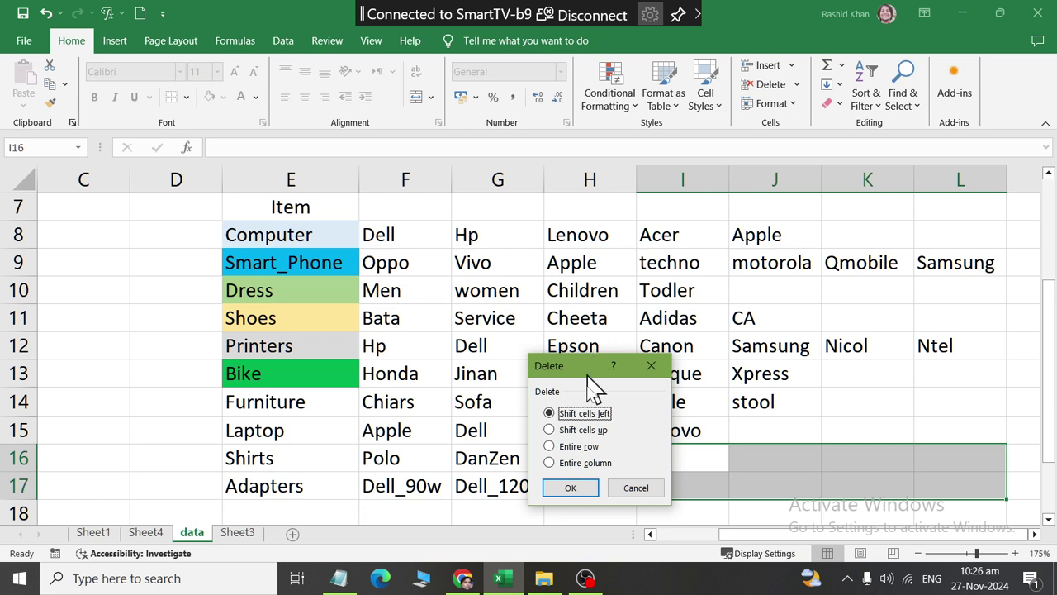
{"action": "left_click", "coordinate": [553, 494]}
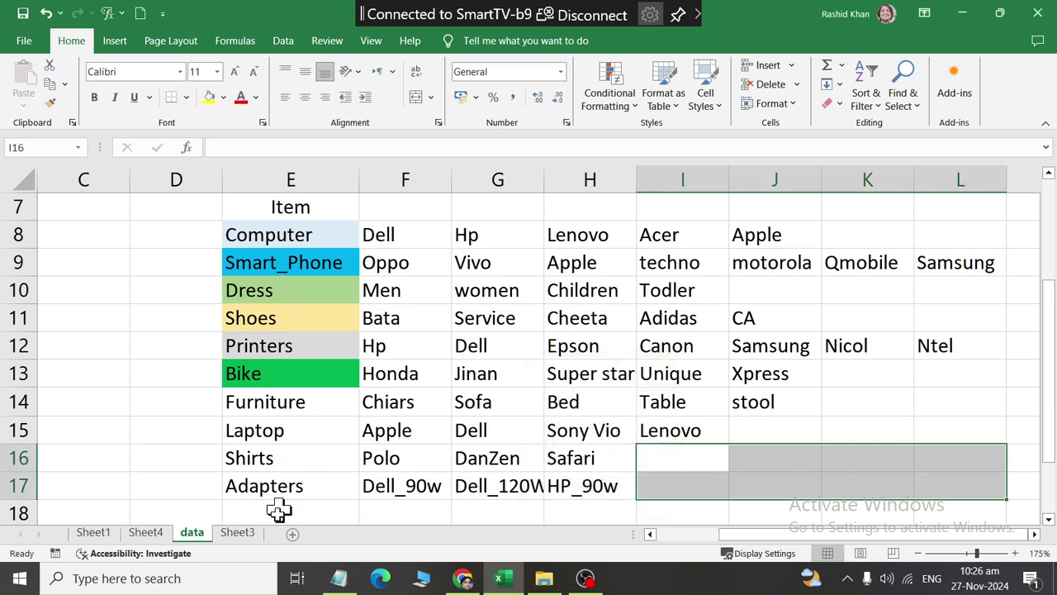
On Sheet3, choose Todler for Dress in B4 and review B2's Computer brands
{"action": "left_click", "coordinate": [141, 533]}
{"action": "left_click", "coordinate": [237, 533]}
{"action": "left_click", "coordinate": [462, 299]}
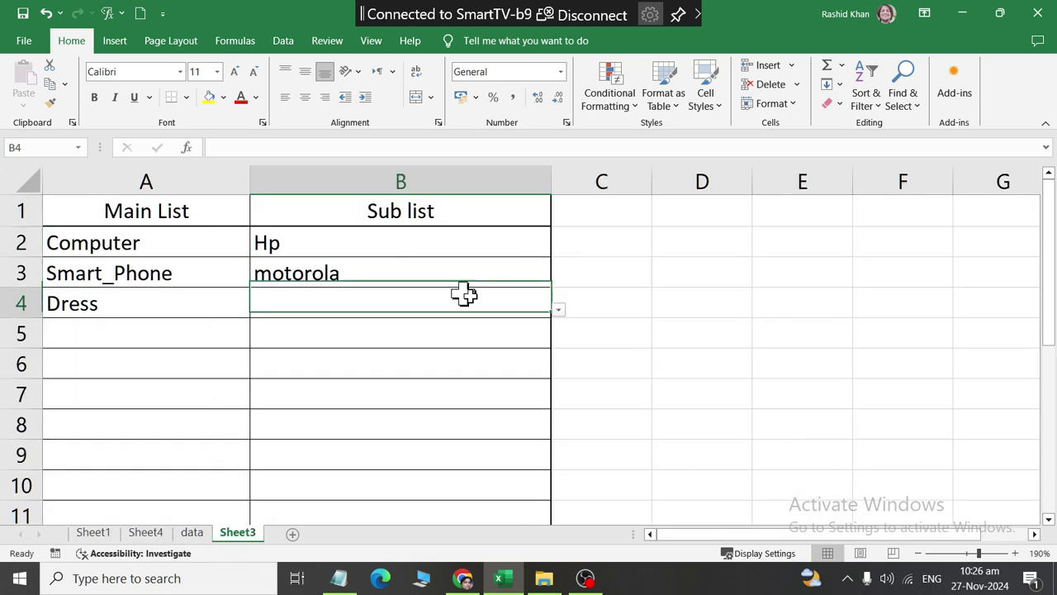
{"action": "left_click", "coordinate": [559, 311]}
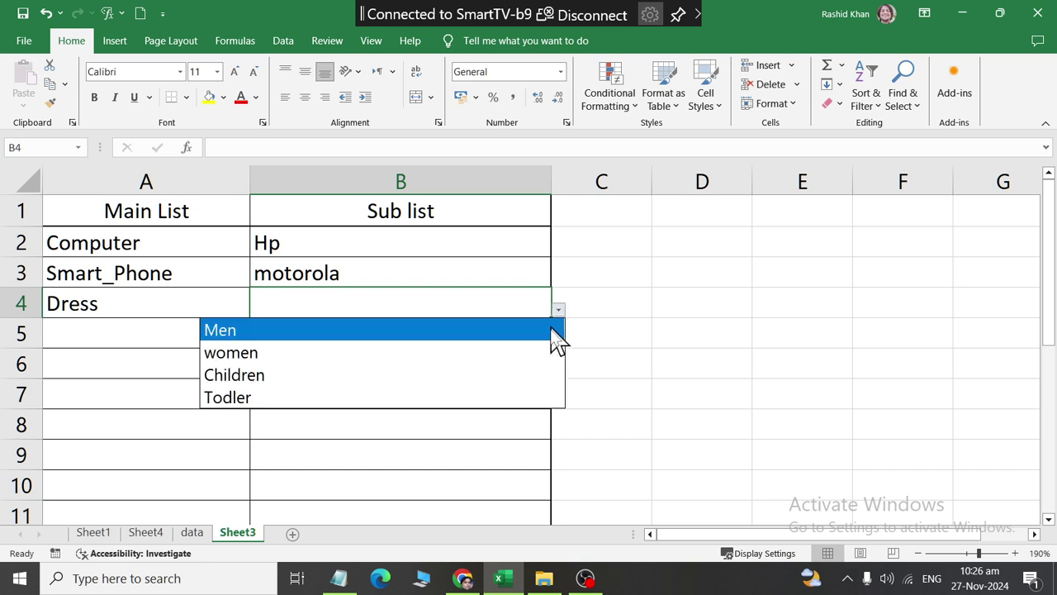
{"action": "left_click", "coordinate": [531, 398]}
{"action": "left_click", "coordinate": [534, 248]}
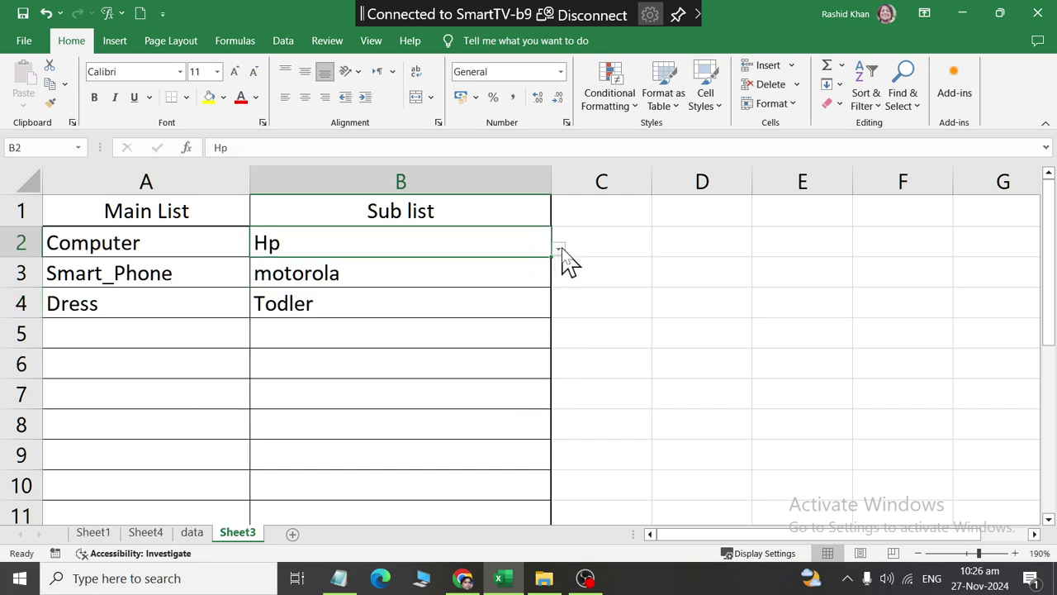
{"action": "left_click", "coordinate": [559, 249]}
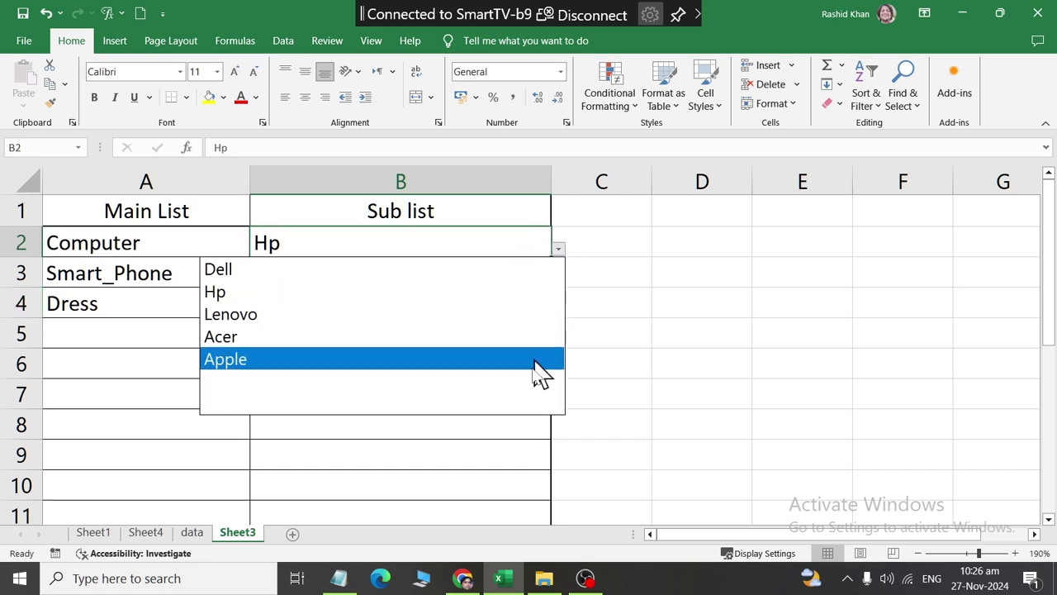
{"action": "left_click", "coordinate": [205, 544]}
{"action": "left_click", "coordinate": [199, 533]}
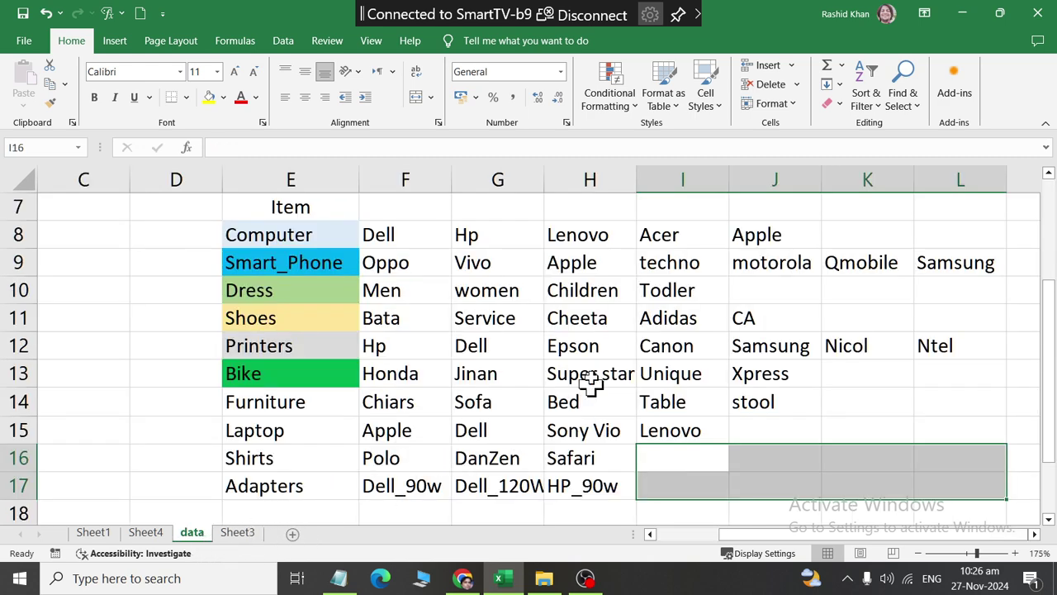
Delete the empty cells K8:L8 after Apple via Delete Cells with Shift cells left
{"action": "left_click_drag", "start_coordinate": [860, 234], "coordinate": [961, 236]}
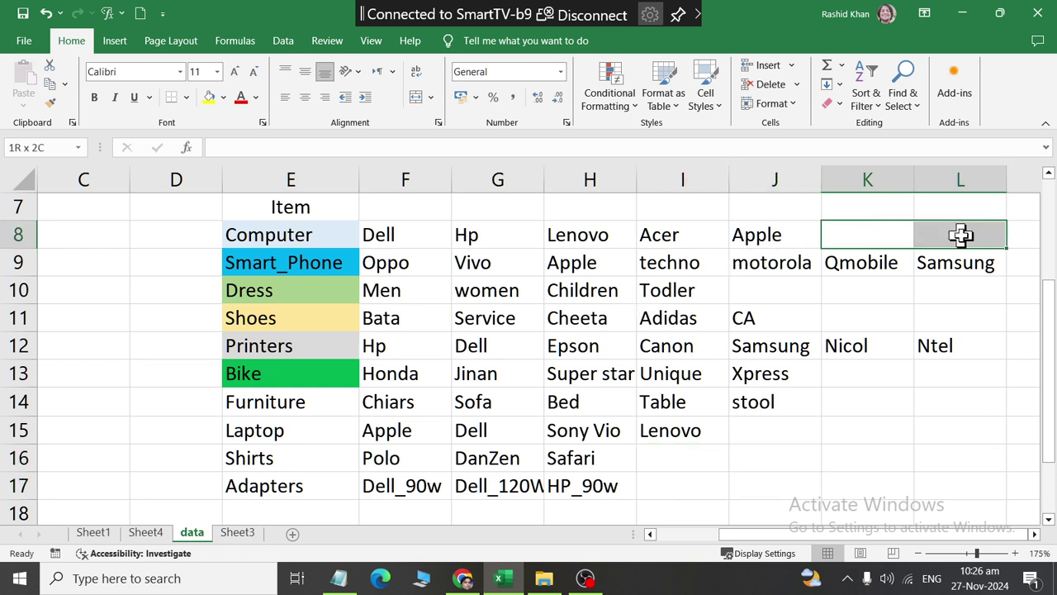
{"action": "left_click", "coordinate": [797, 83]}
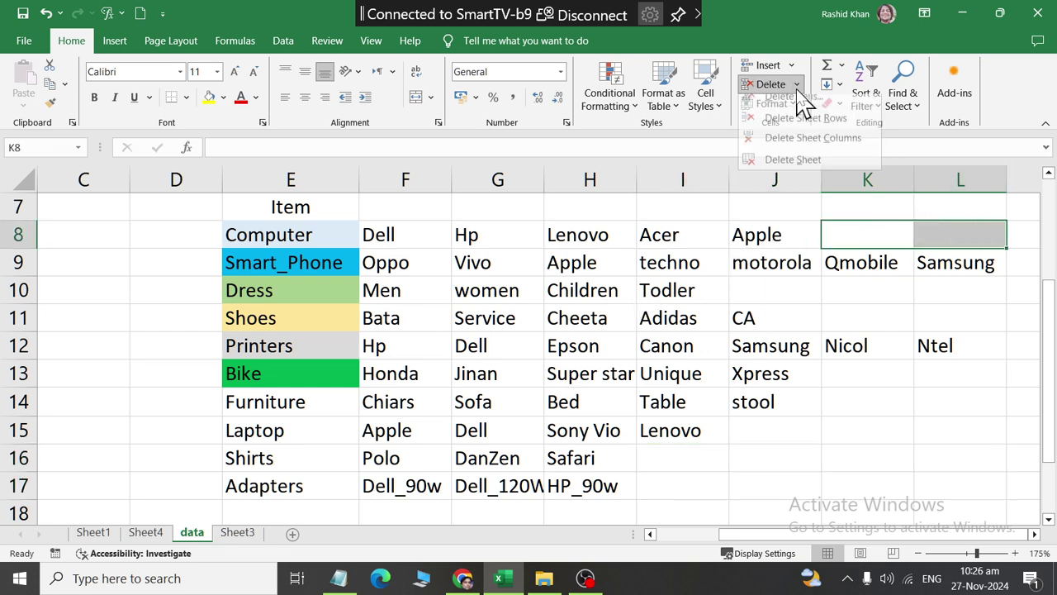
{"action": "left_click", "coordinate": [795, 106]}
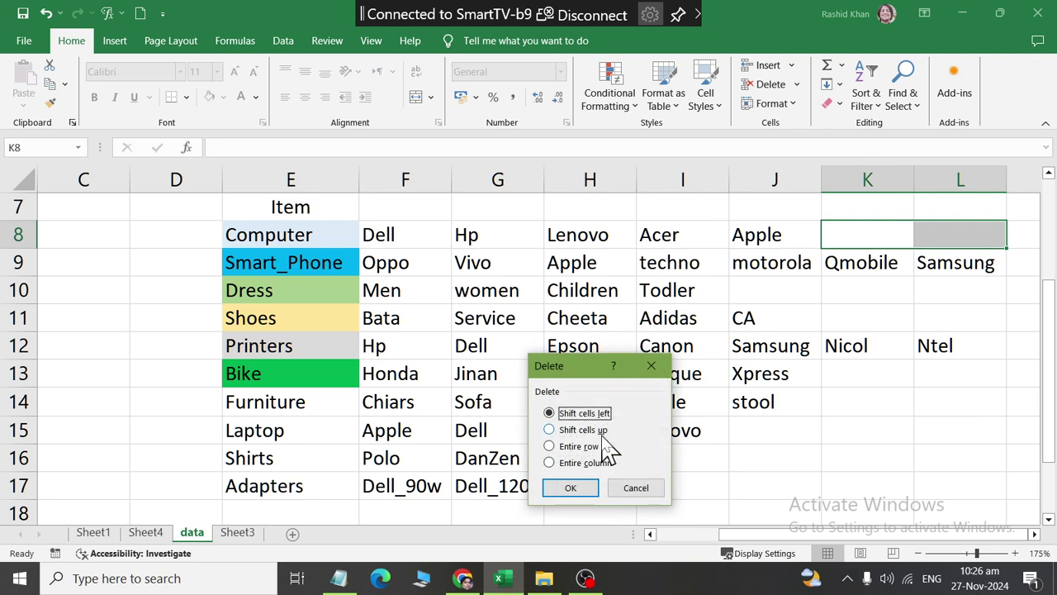
{"action": "left_click", "coordinate": [579, 487]}
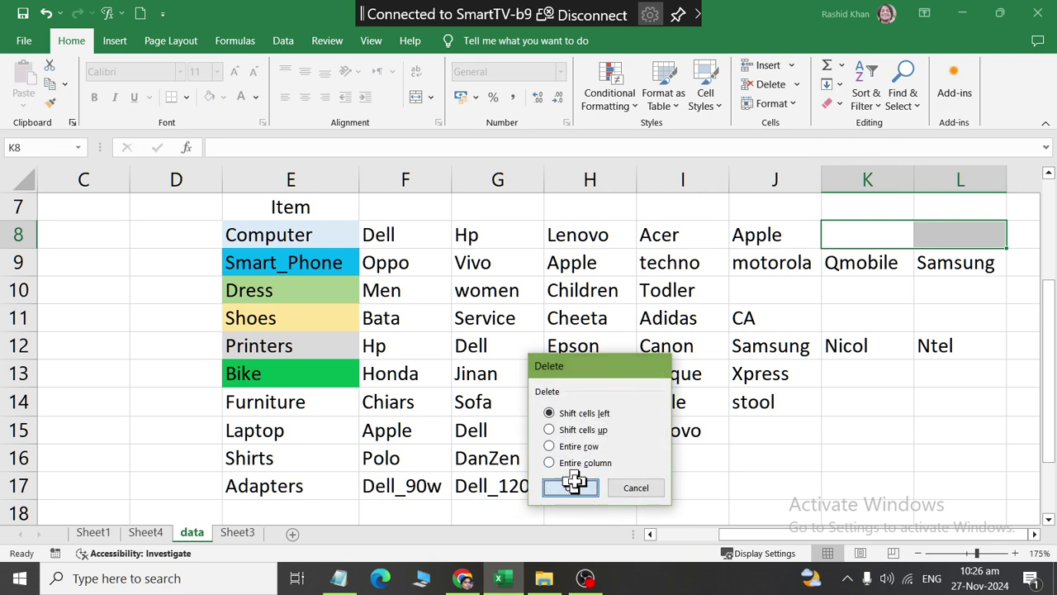
Check the Computer brand list in Sheet3's B2, then return to the data sheet
{"action": "left_click", "coordinate": [238, 532]}
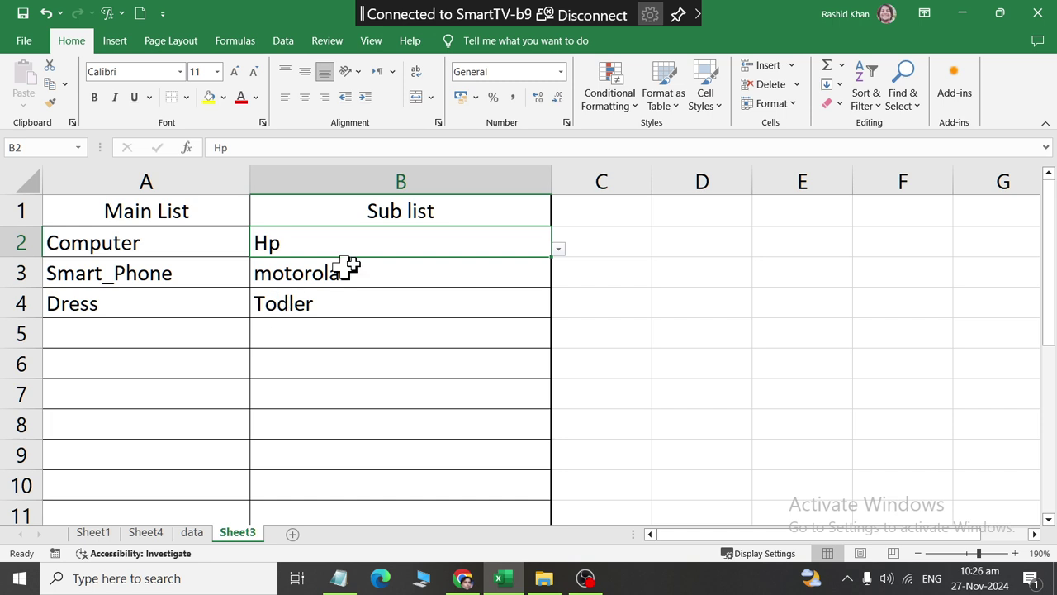
{"action": "left_click", "coordinate": [559, 250]}
{"action": "left_click", "coordinate": [442, 457]}
{"action": "left_click", "coordinate": [194, 535]}
Enter ASUS in K8 after Apple in the Computer row
{"action": "left_click", "coordinate": [863, 237]}
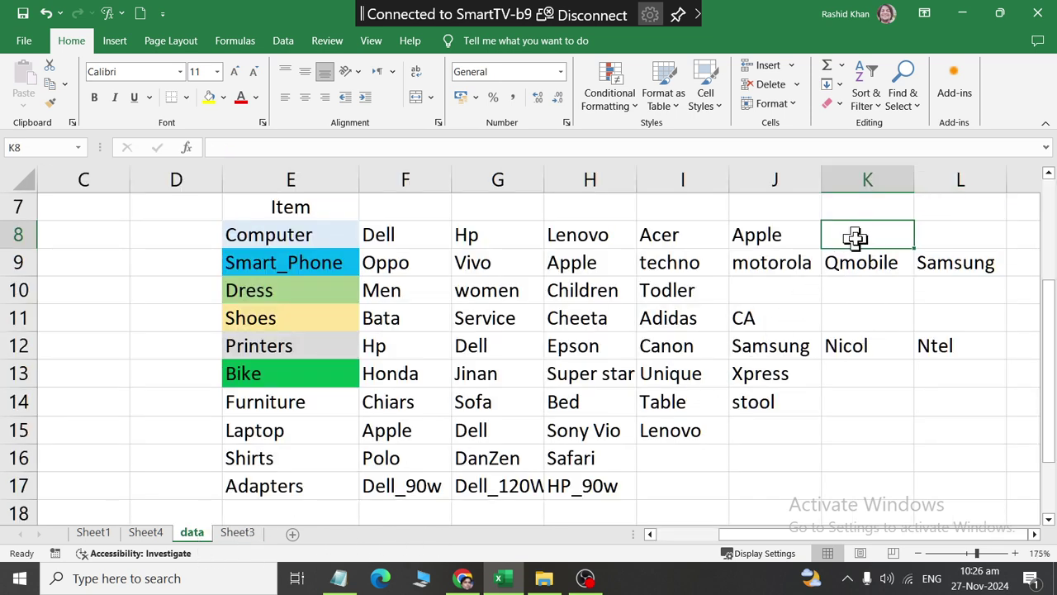
{"action": "type", "text": "M"}
{"action": "key", "text": "BackSpace"}
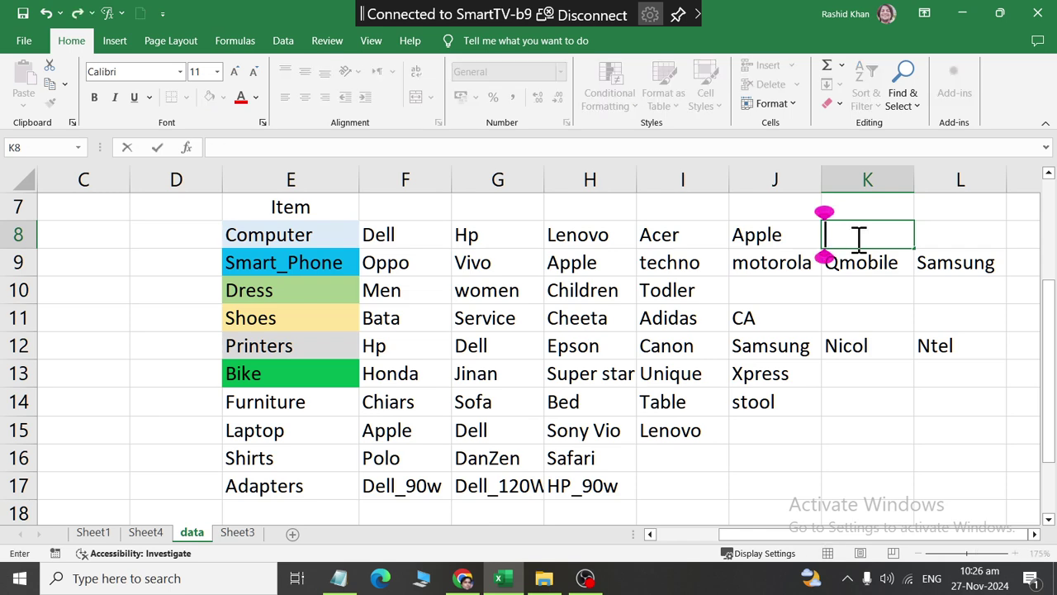
{"action": "type", "text": "ASUS"}
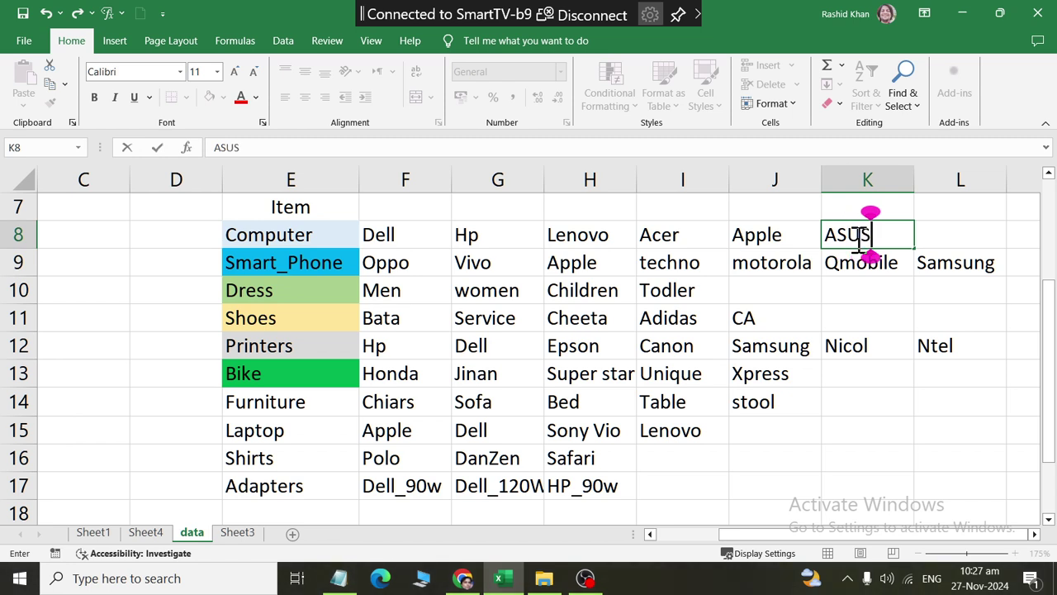
{"action": "key", "text": "Return"}
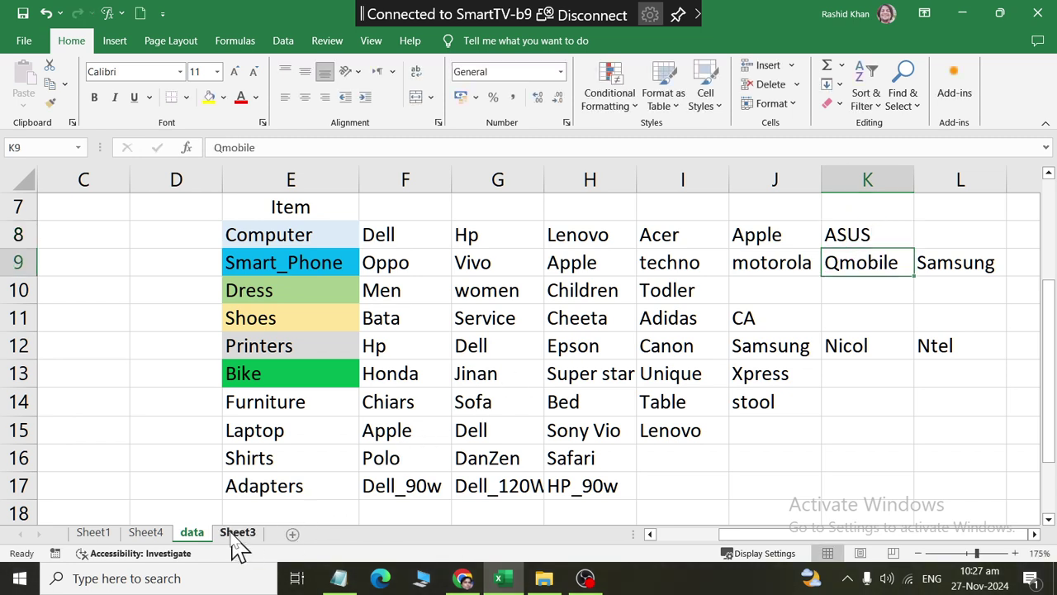
Recheck B2's Computer brand list on Sheet3 after adding ASUS
{"action": "left_click", "coordinate": [237, 533]}
{"action": "left_click", "coordinate": [558, 249]}
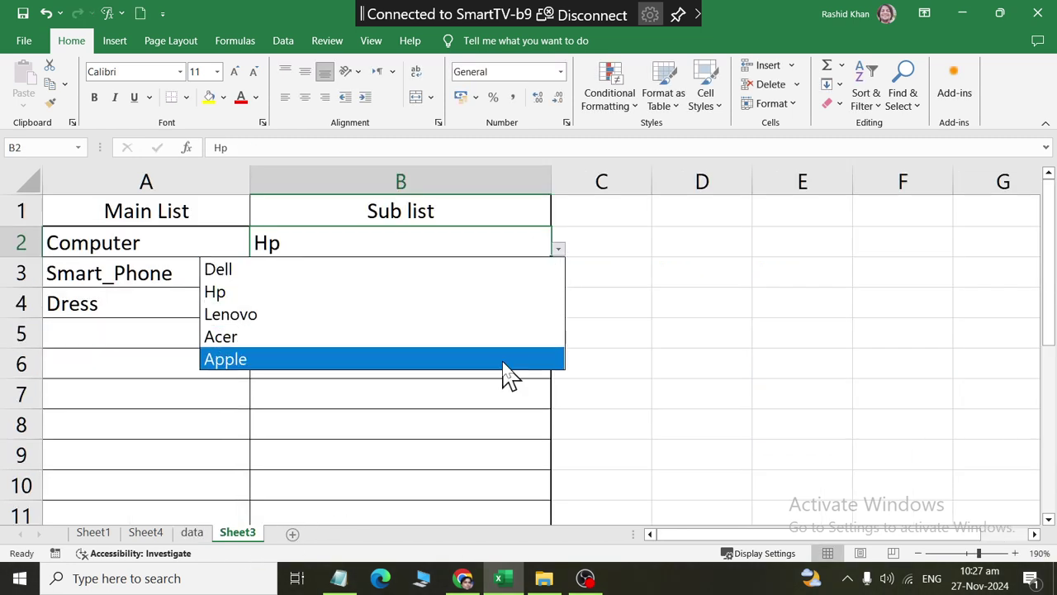
{"action": "left_click", "coordinate": [191, 533]}
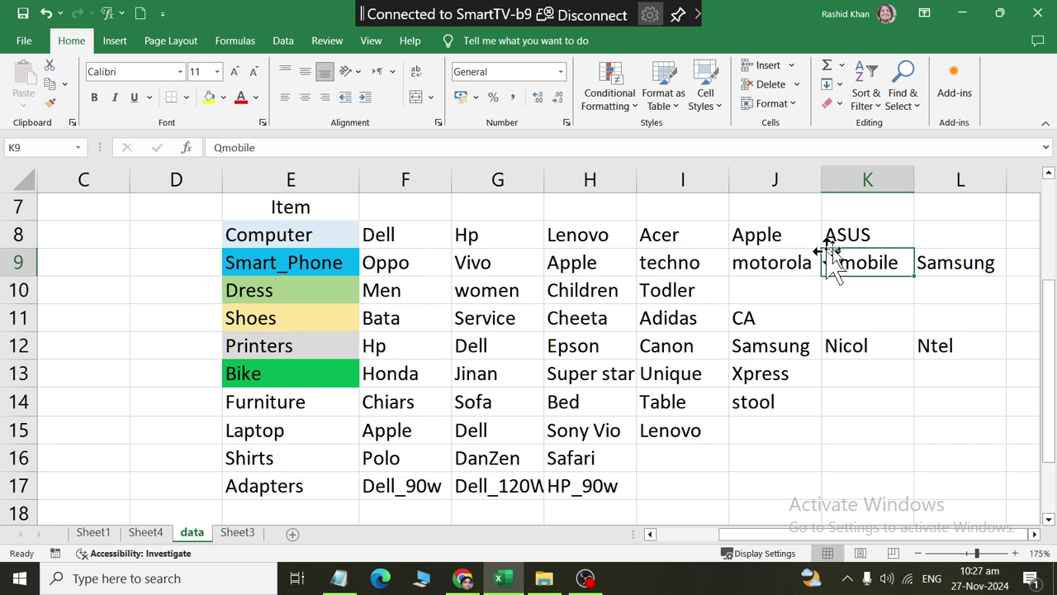
Redefine the Computer name over E8 through ASUS using Create from Selection (Left column)
{"action": "left_click_drag", "start_coordinate": [893, 232], "coordinate": [232, 221]}
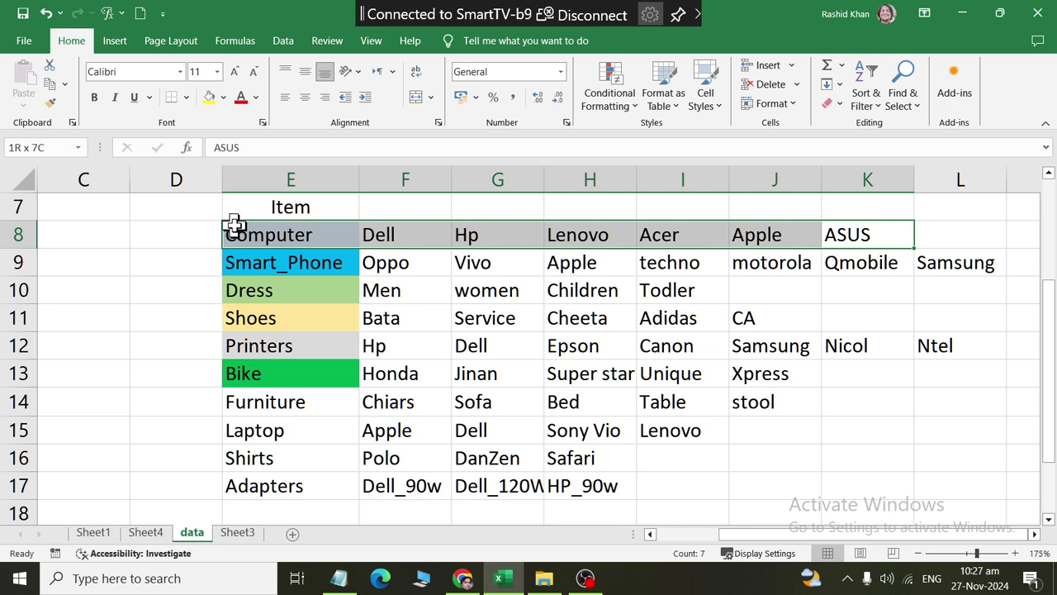
{"action": "left_click", "coordinate": [235, 40]}
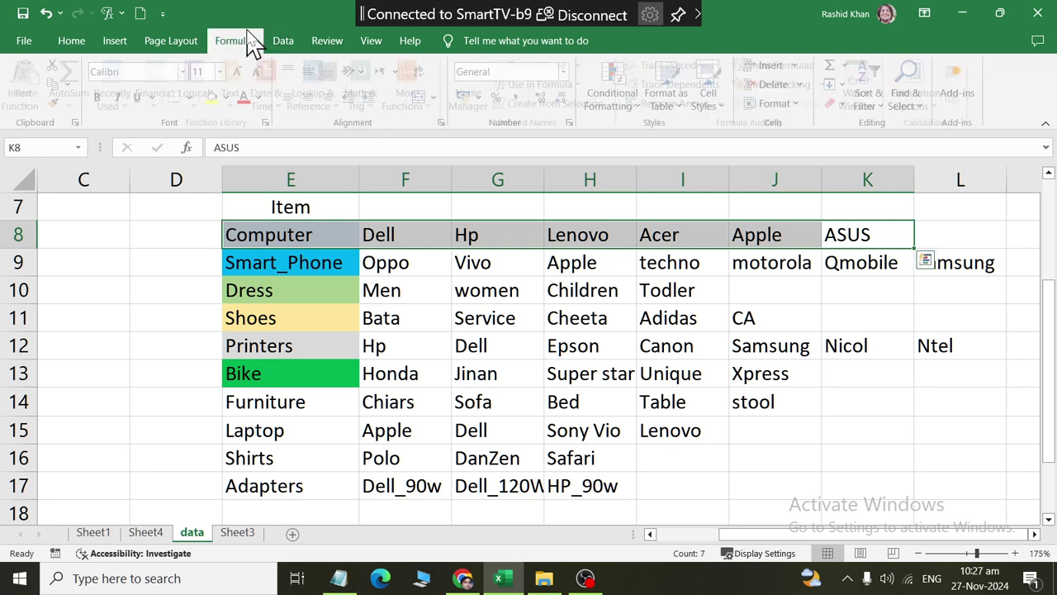
{"action": "left_click", "coordinate": [558, 104]}
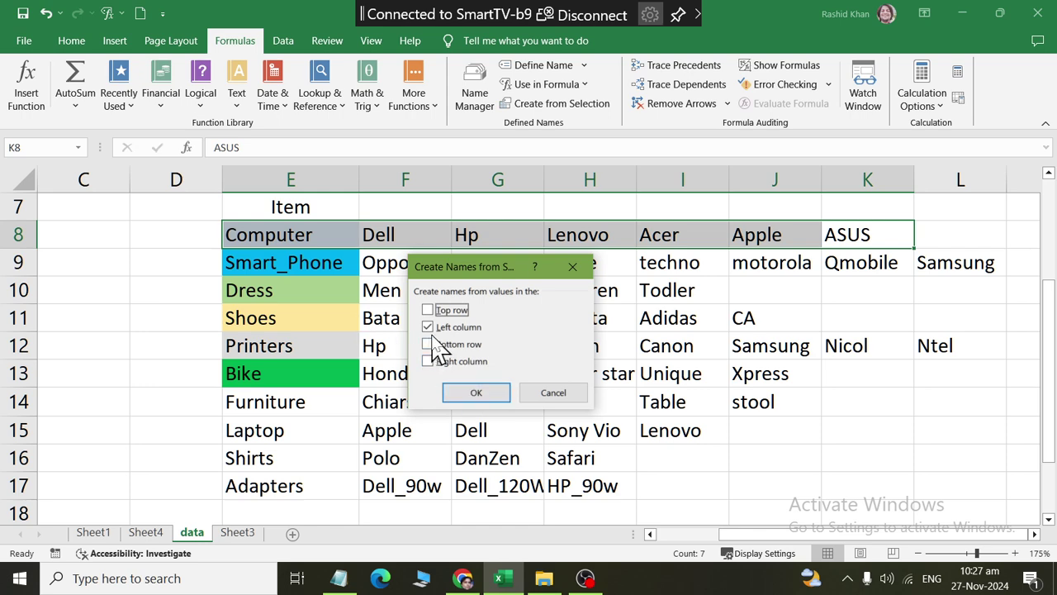
{"action": "left_click", "coordinate": [475, 395]}
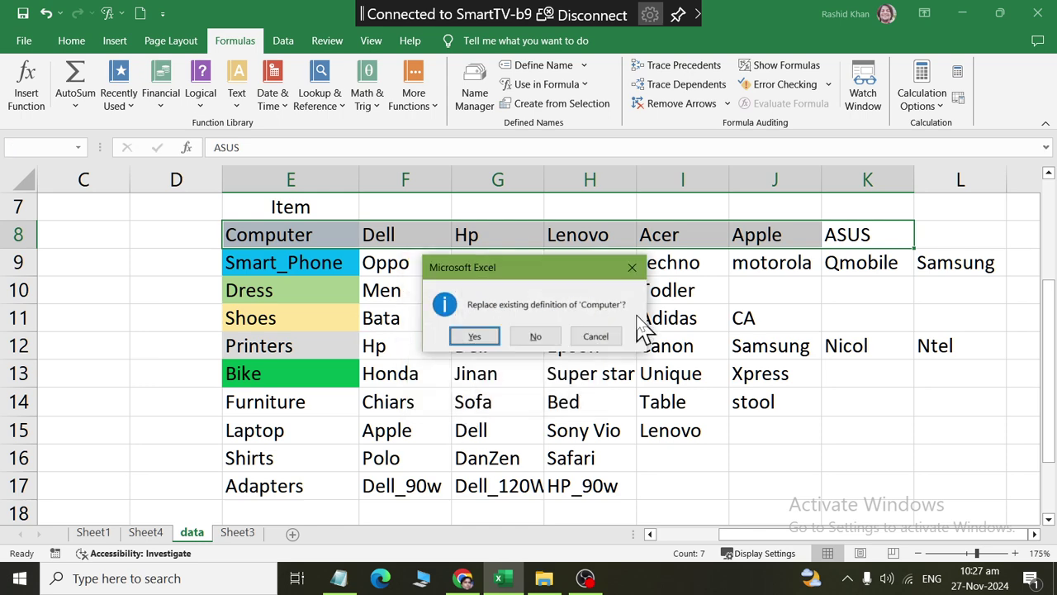
{"action": "left_click", "coordinate": [470, 332]}
On Sheet3, choose ASUS in B2 for the Computer row
{"action": "left_click", "coordinate": [237, 532]}
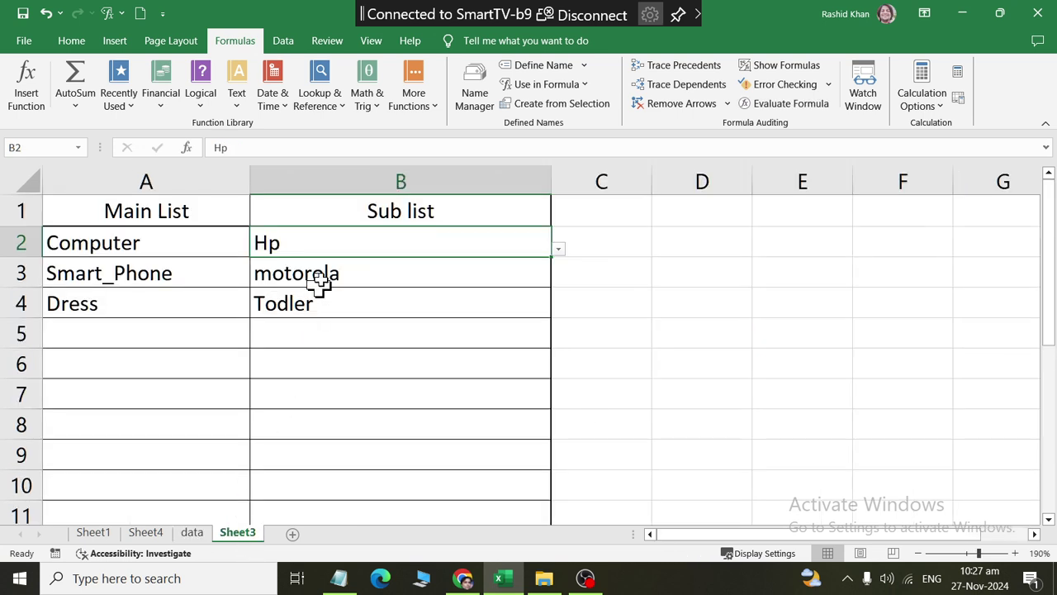
{"action": "left_click", "coordinate": [560, 249]}
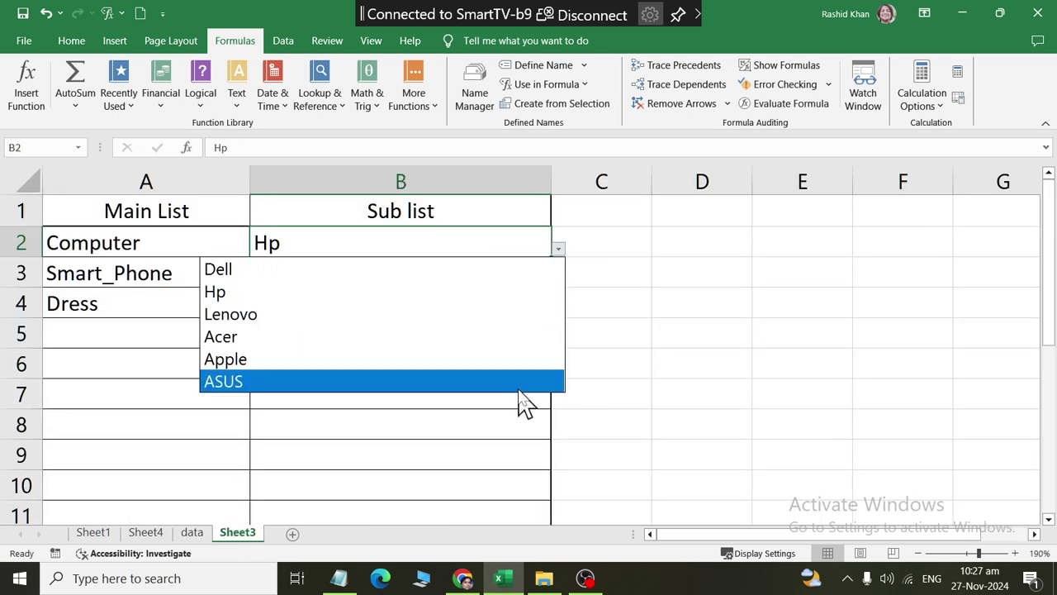
{"action": "left_click", "coordinate": [516, 382]}
{"action": "left_click", "coordinate": [533, 307]}
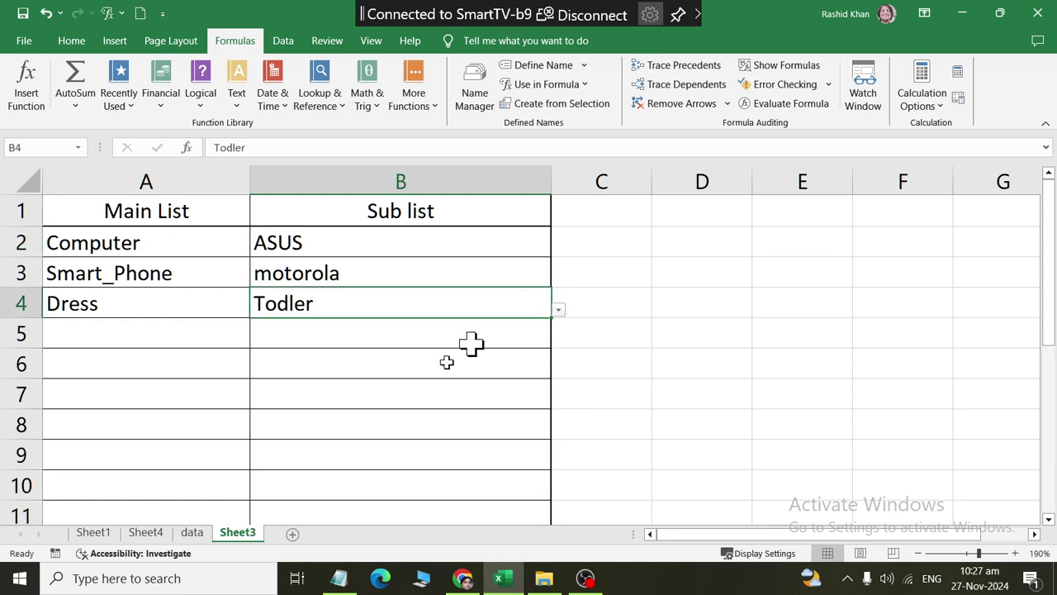
Add Skirts after Todler in the Dress row and check Sheet3's B4 list
{"action": "left_click", "coordinate": [192, 533]}
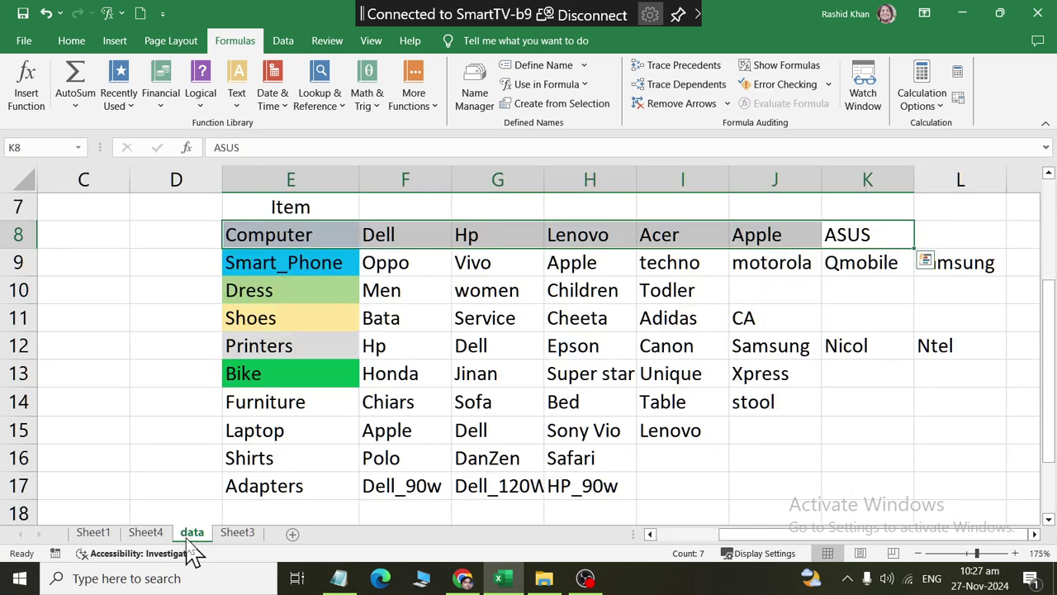
{"action": "left_click", "coordinate": [763, 296]}
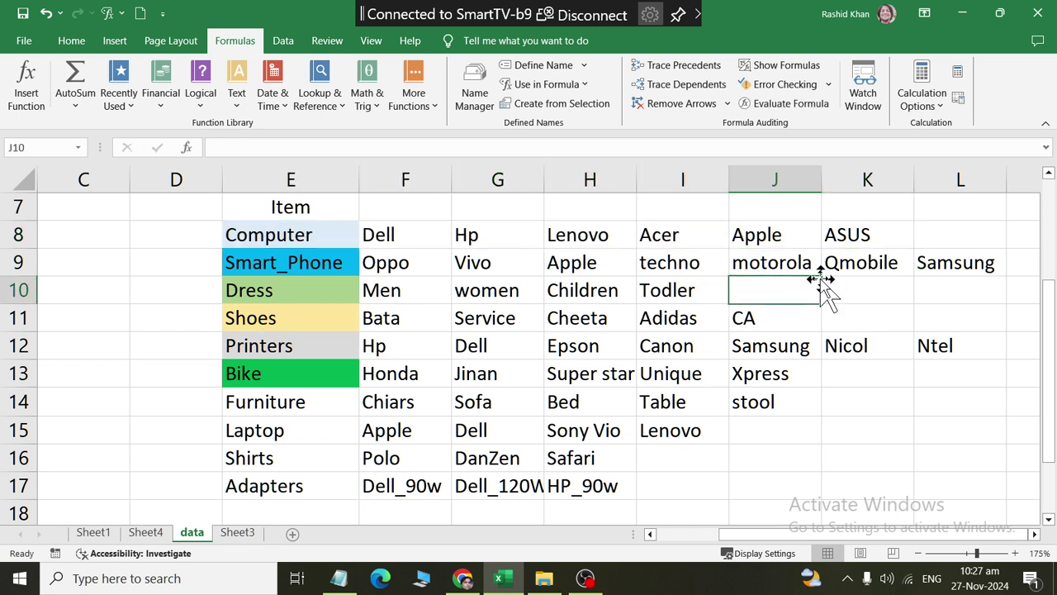
{"action": "type", "text": "Skir"}
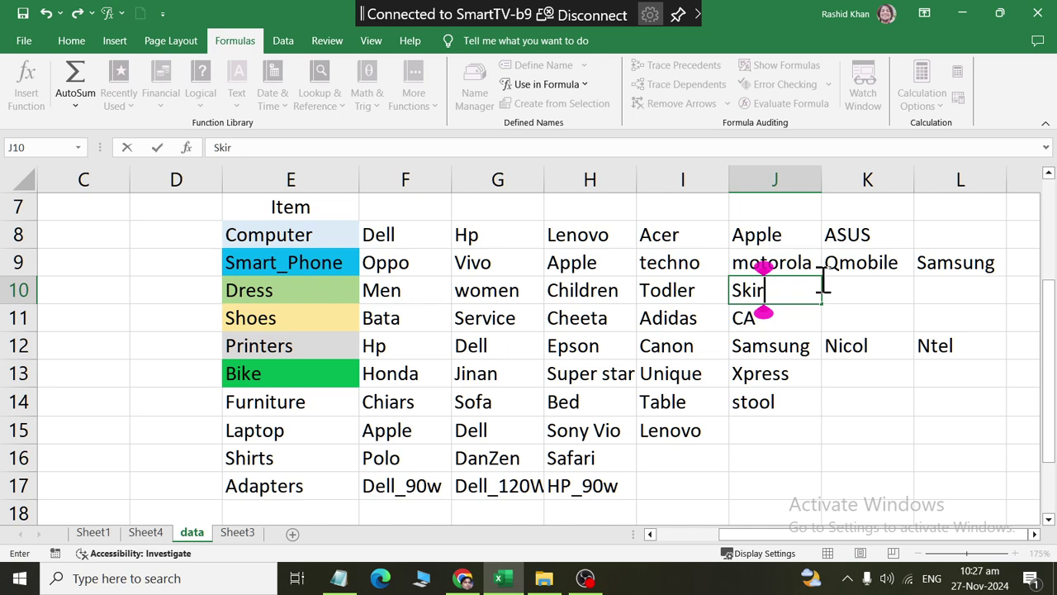
{"action": "type", "text": "ts"}
{"action": "key", "text": "Return"}
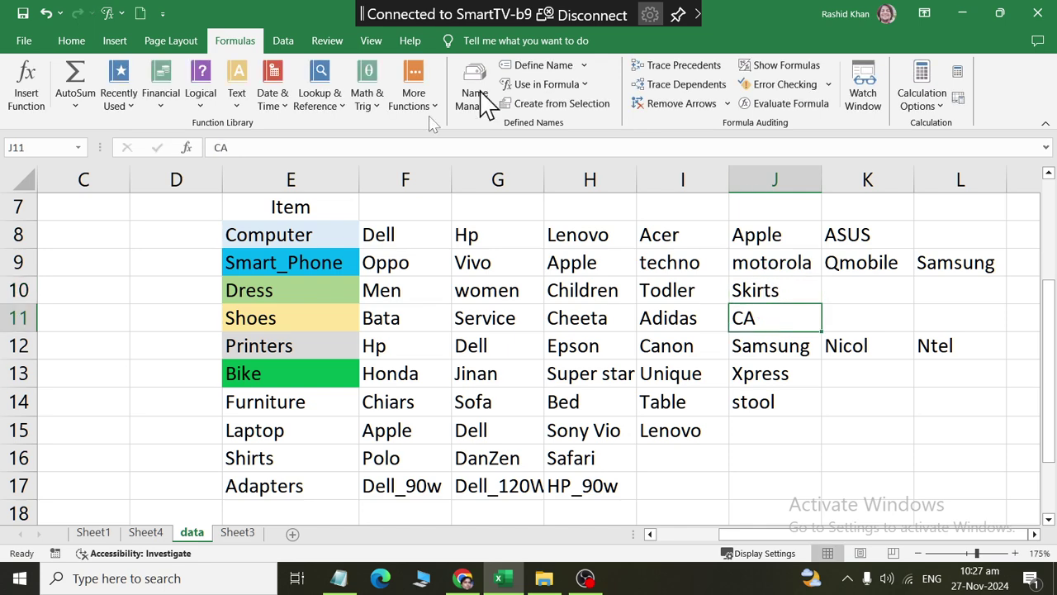
{"action": "left_click", "coordinate": [241, 535]}
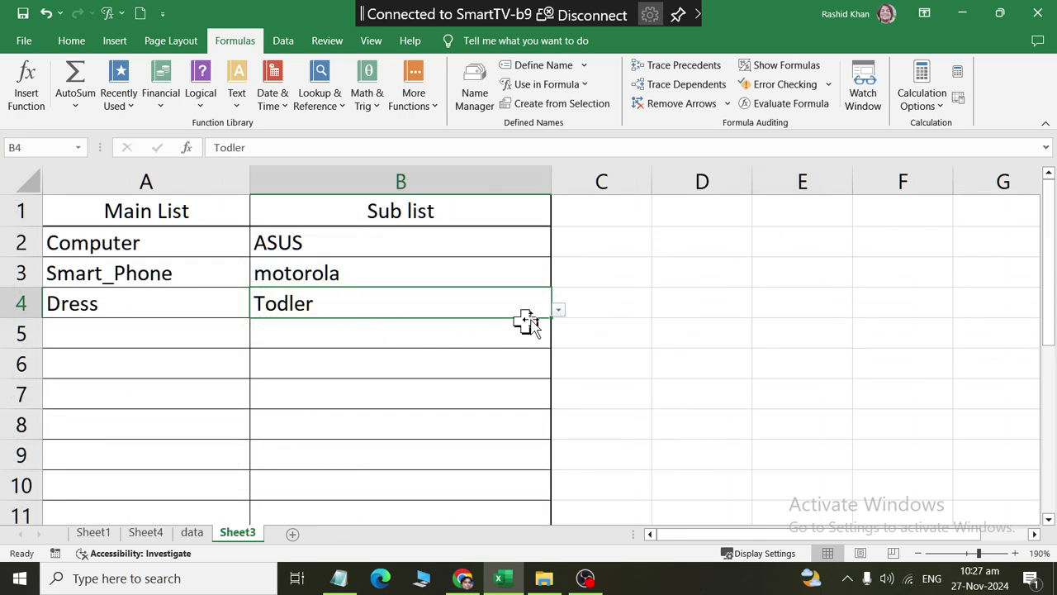
{"action": "left_click", "coordinate": [559, 312]}
{"action": "left_click", "coordinate": [560, 317]}
Redefine the Dress name over the row through Skirts, replacing the old definition
{"action": "left_click", "coordinate": [191, 534]}
{"action": "left_click_drag", "start_coordinate": [755, 290], "coordinate": [268, 289]}
{"action": "left_click", "coordinate": [545, 104]}
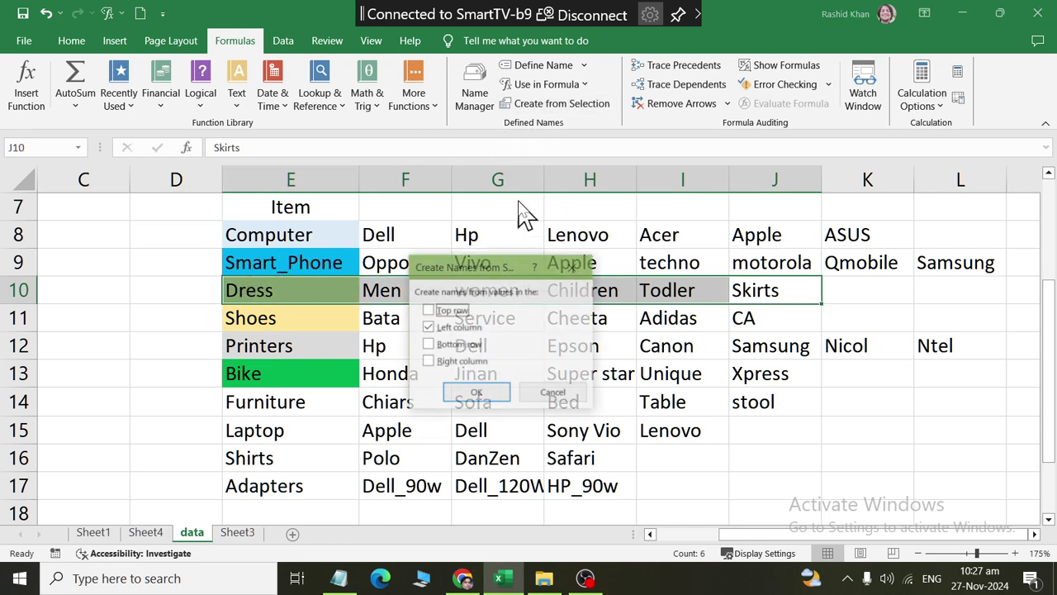
{"action": "left_click", "coordinate": [479, 390]}
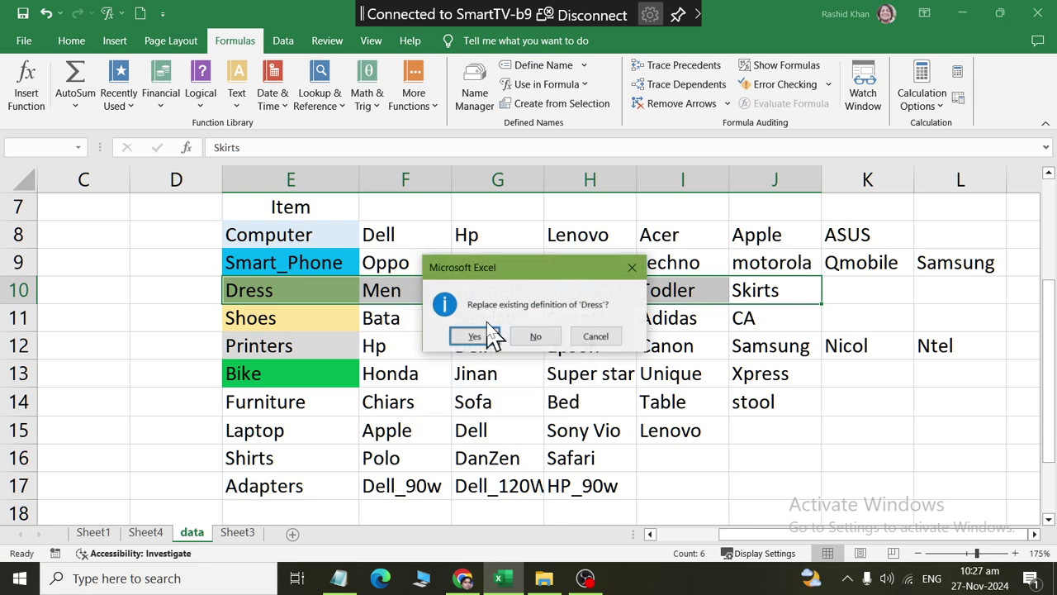
{"action": "left_click", "coordinate": [484, 343]}
Choose Skirts in Sheet3's B4, then return to the data sheet
{"action": "left_click", "coordinate": [240, 532]}
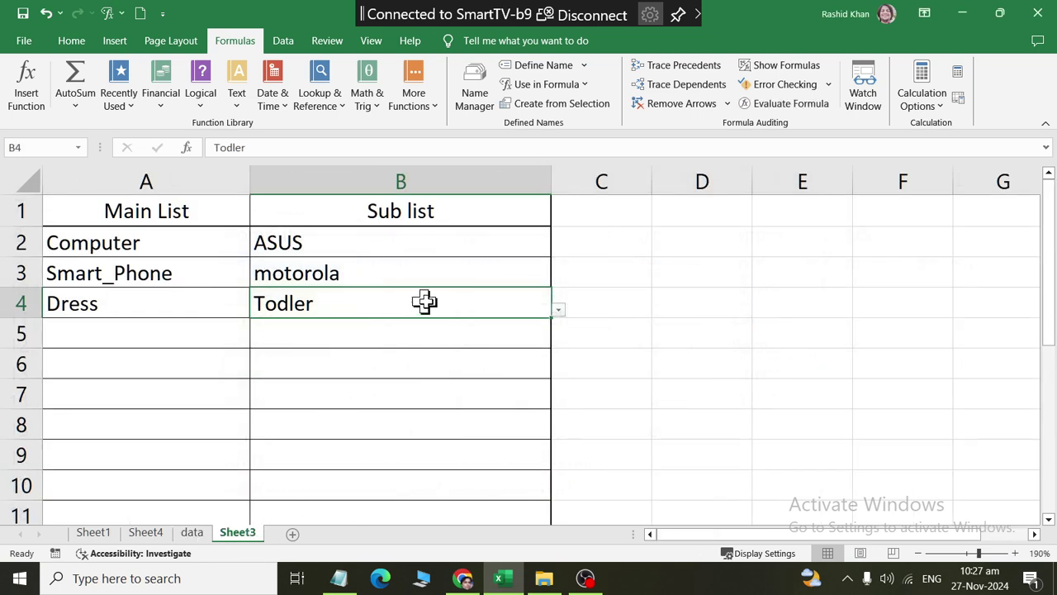
{"action": "left_click", "coordinate": [558, 310]}
{"action": "left_click", "coordinate": [520, 419]}
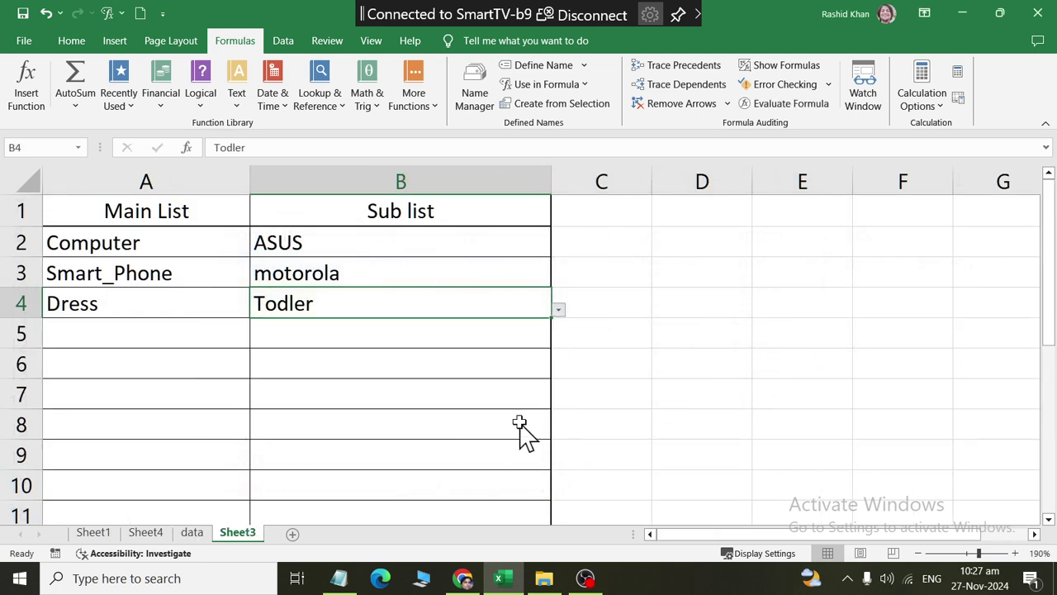
{"action": "left_click", "coordinate": [192, 532]}
{"action": "scroll", "coordinate": [262, 489], "scroll_direction": "down", "scroll_amount": 1}
{"action": "left_click", "coordinate": [261, 431]}
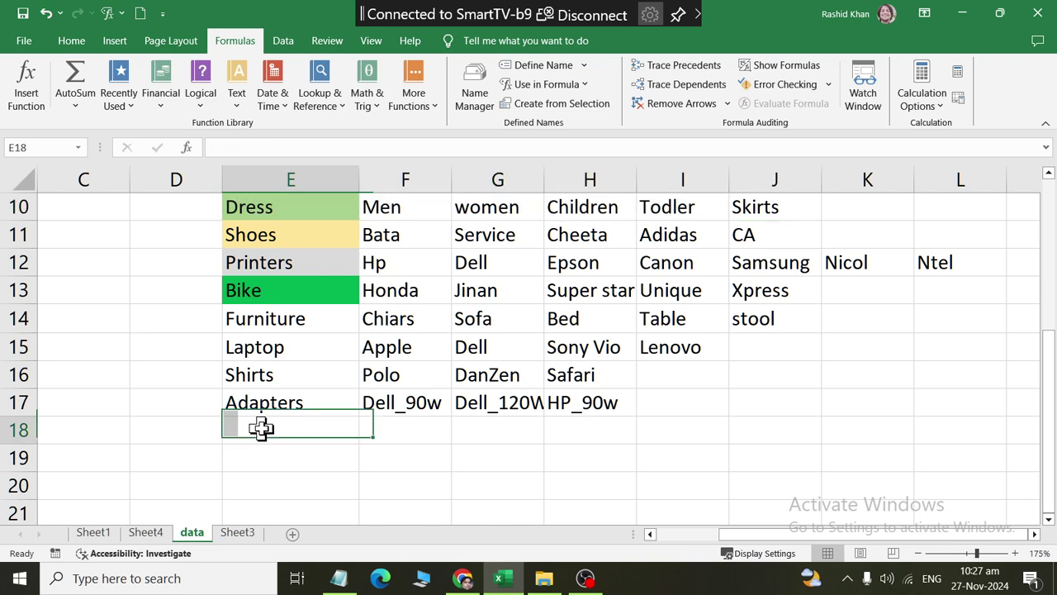
{"action": "scroll", "coordinate": [271, 402], "scroll_direction": "up", "scroll_amount": 1}
{"action": "scroll", "coordinate": [281, 347], "scroll_direction": "up", "scroll_amount": 1}
{"action": "mouse_move", "coordinate": [286, 294]}
{"action": "left_mouse_down"}
{"action": "mouse_move", "coordinate": [285, 470]}
{"action": "mouse_move", "coordinate": [273, 488]}
{"action": "left_mouse_up"}
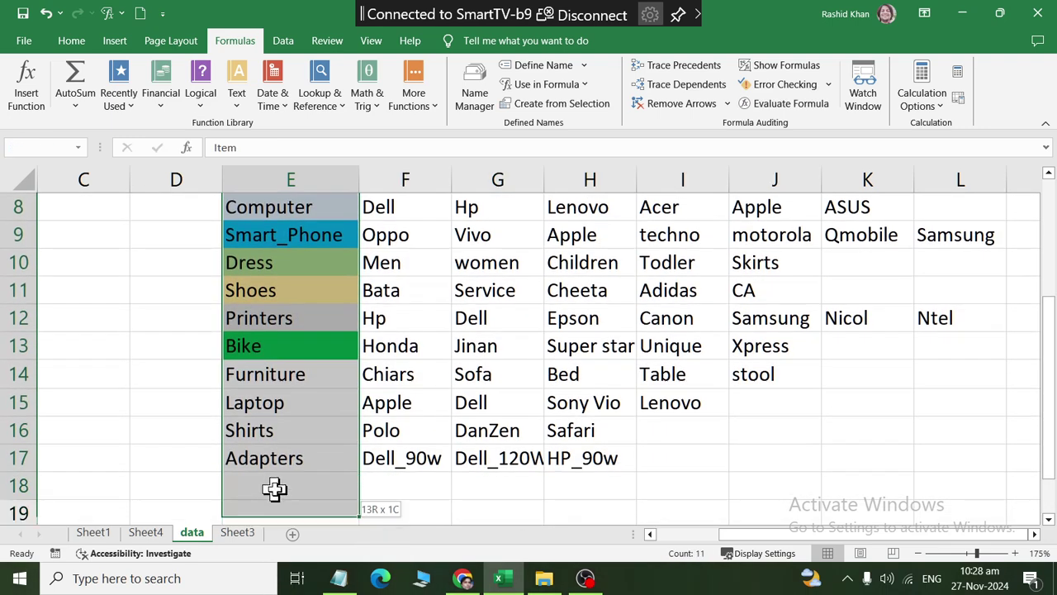
{"action": "left_click", "coordinate": [561, 104]}
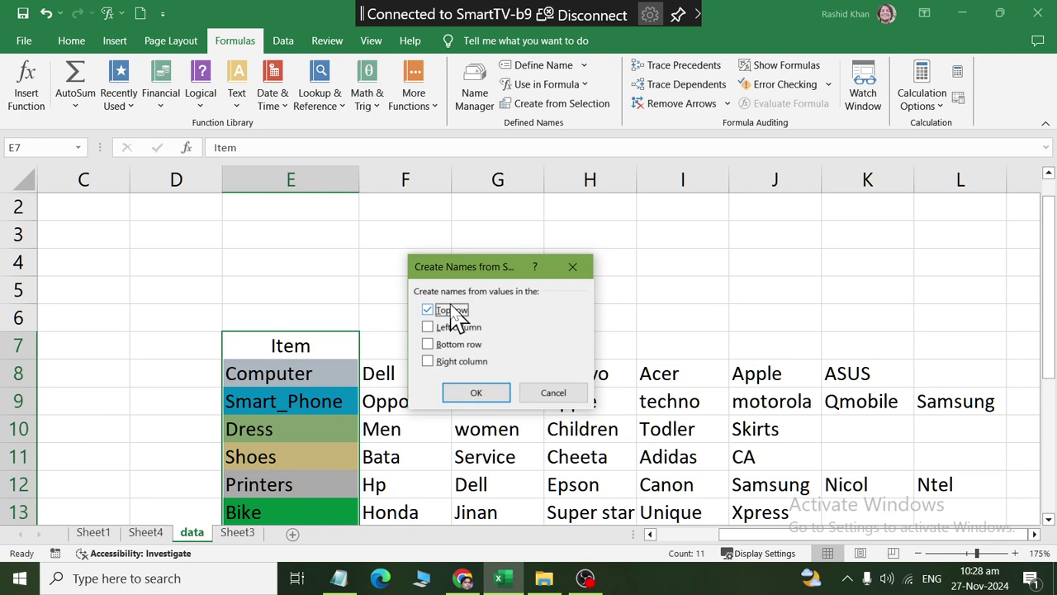
{"action": "key", "text": "Return"}
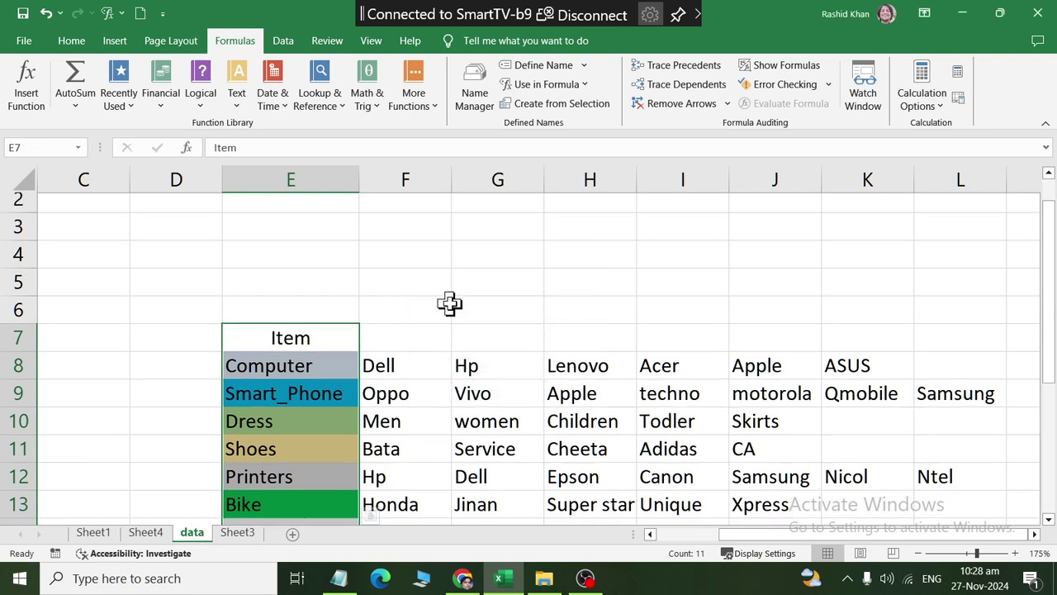
{"action": "scroll", "coordinate": [496, 331], "scroll_direction": "down", "scroll_amount": 2}
{"action": "left_click", "coordinate": [284, 492]}
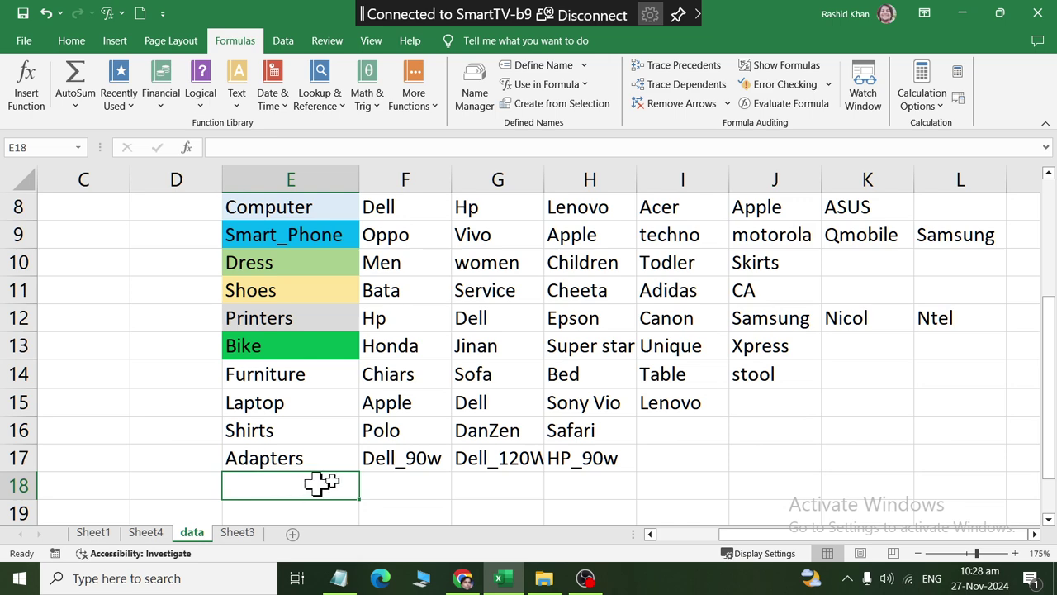
{"action": "left_click", "coordinate": [584, 578]}
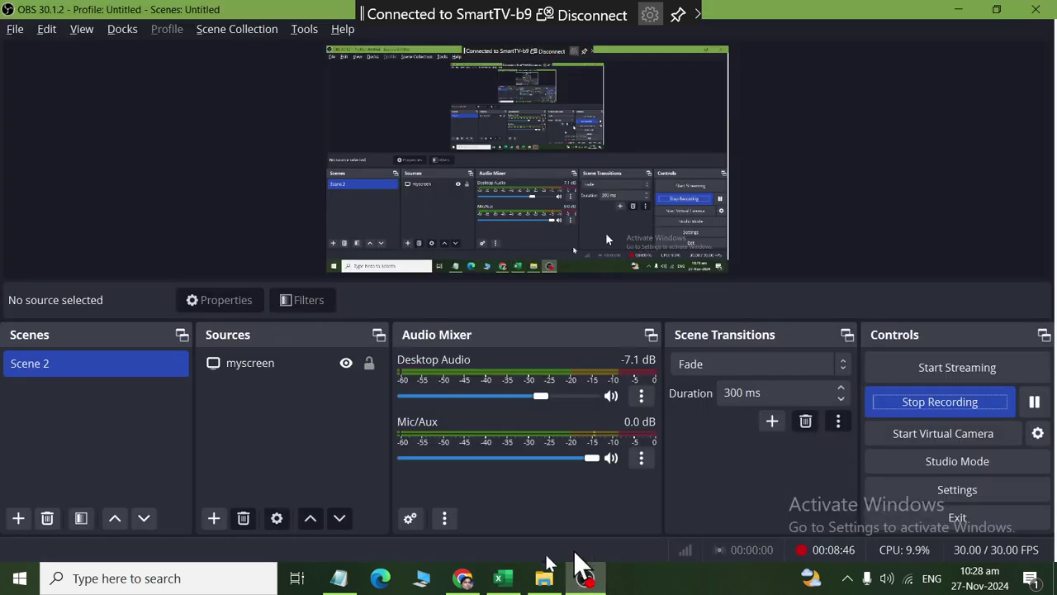
{"action": "left_click", "coordinate": [499, 578]}
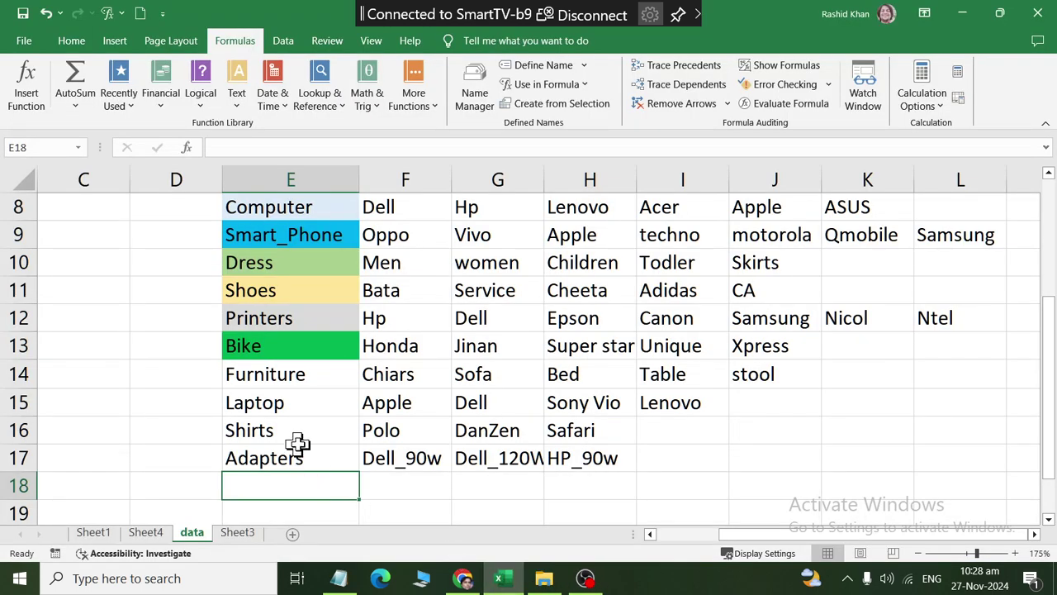
On Sheet3, type test entries into cell B5
{"action": "left_click", "coordinate": [237, 534]}
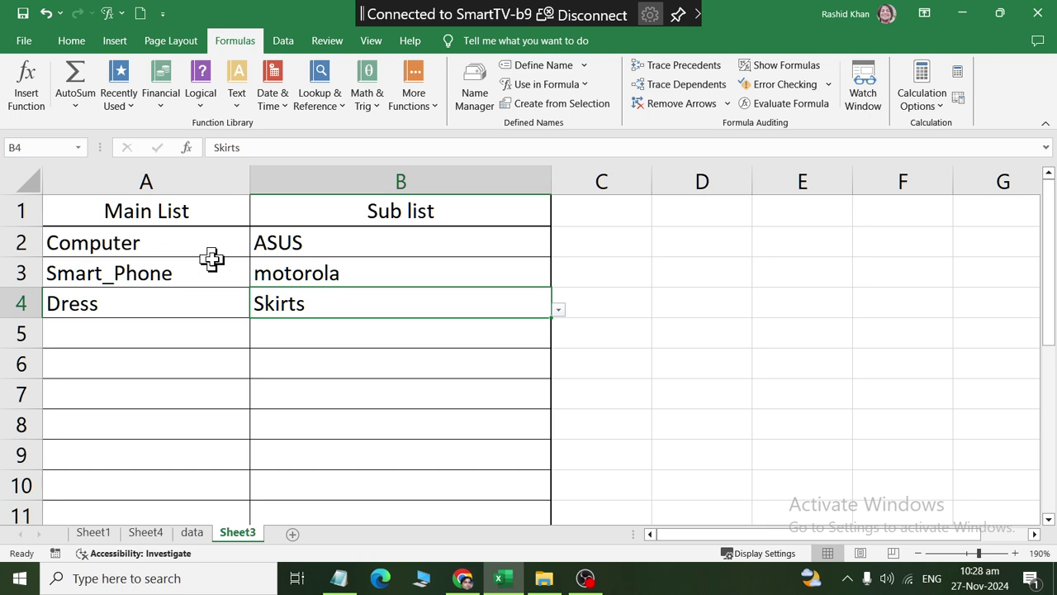
{"action": "left_click", "coordinate": [323, 332]}
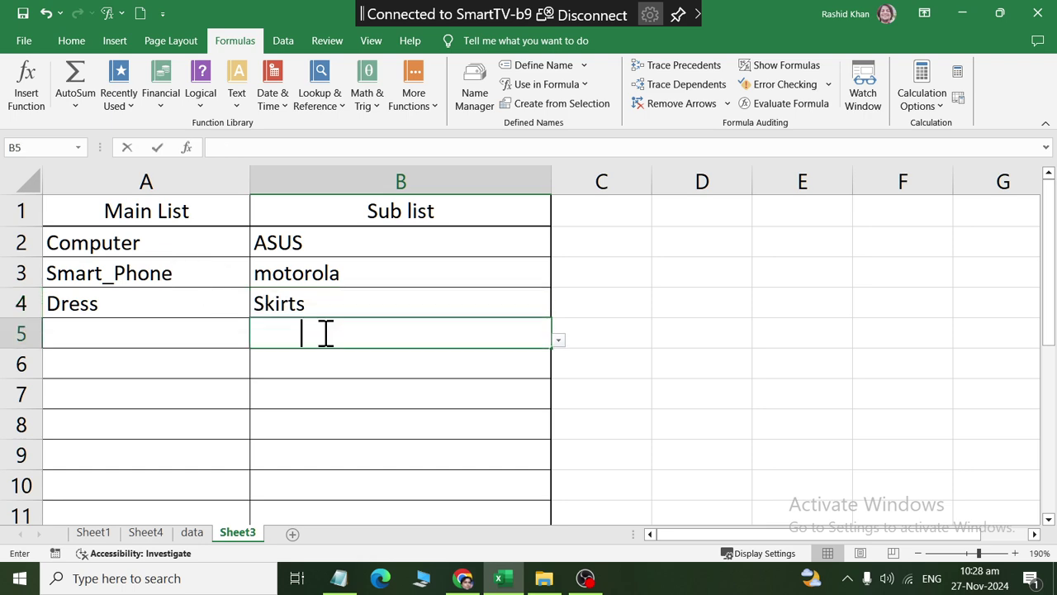
{"action": "type", "text": "asdsa"}
{"action": "key", "text": "Return"}
{"action": "left_click", "coordinate": [352, 334]}
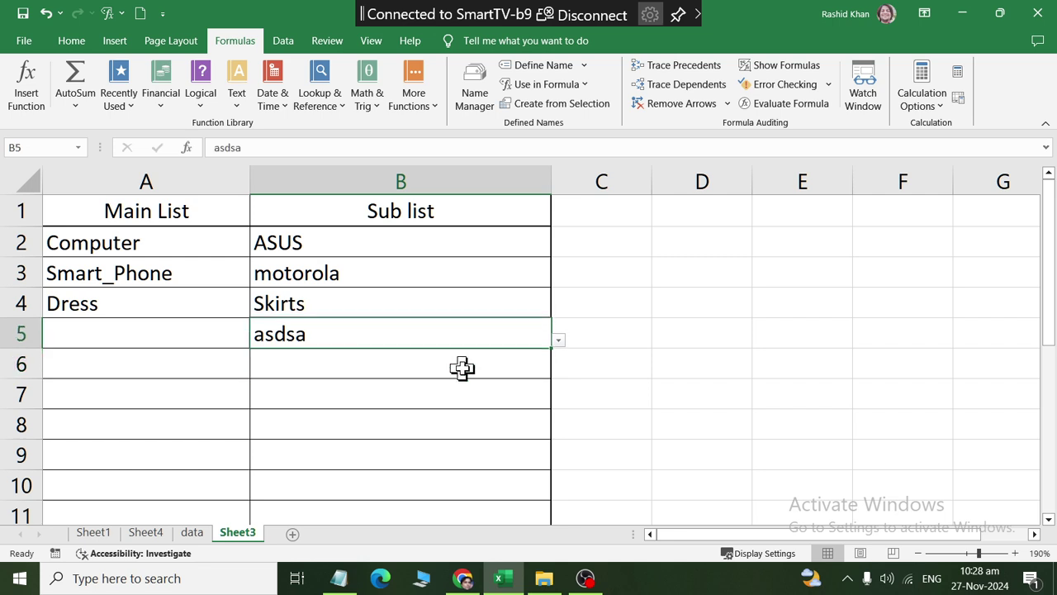
{"action": "type", "text": "asd"}
{"action": "key", "text": "Return"}
{"action": "key", "text": "Up"}
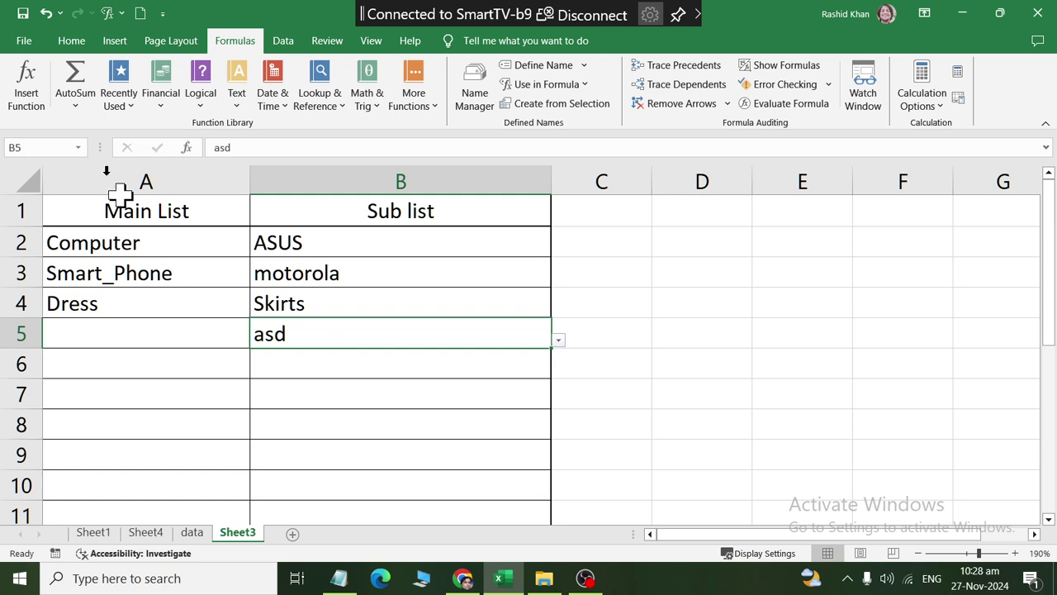
Clear B5's test entry along with its drop-down using Home > Clear
{"action": "left_click", "coordinate": [72, 40]}
{"action": "left_click", "coordinate": [836, 115]}
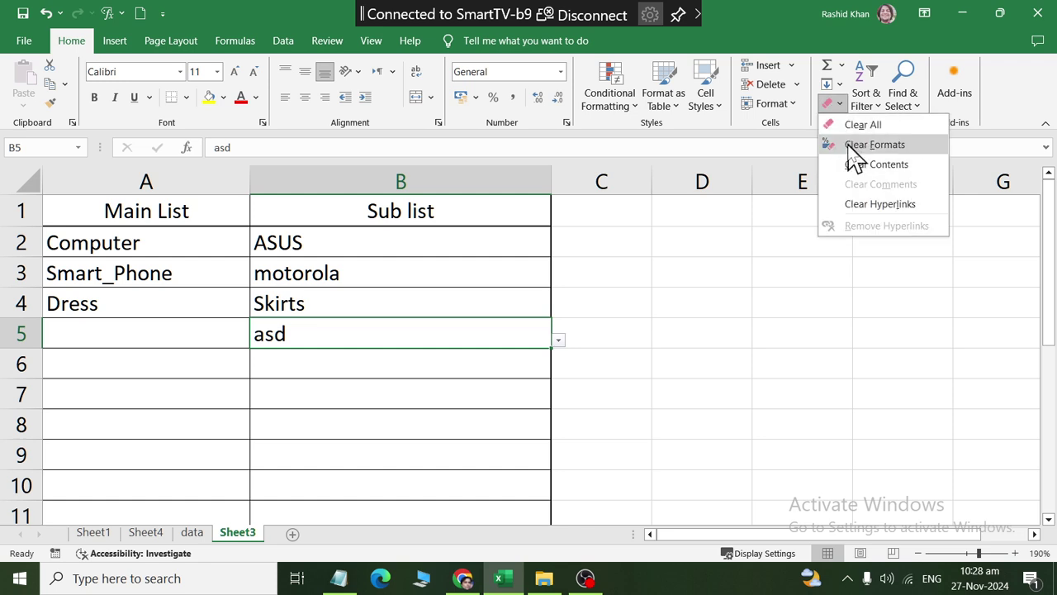
{"action": "left_click", "coordinate": [863, 163]}
Set A5 to Shoes and B5 to Service
{"action": "left_click", "coordinate": [232, 332]}
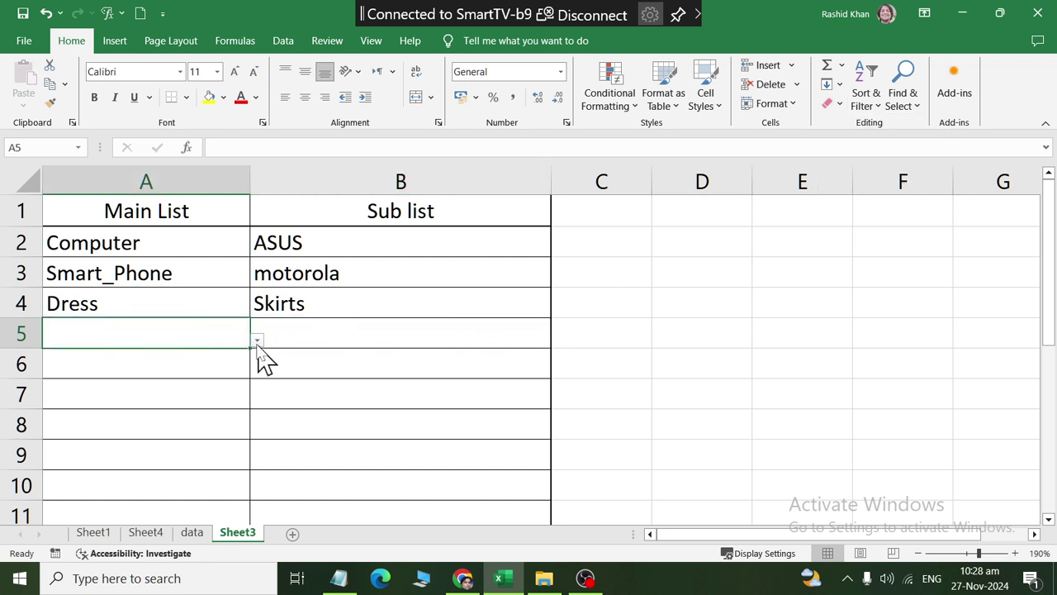
{"action": "left_click", "coordinate": [258, 342]}
{"action": "left_click", "coordinate": [49, 427]}
{"action": "left_click", "coordinate": [501, 340]}
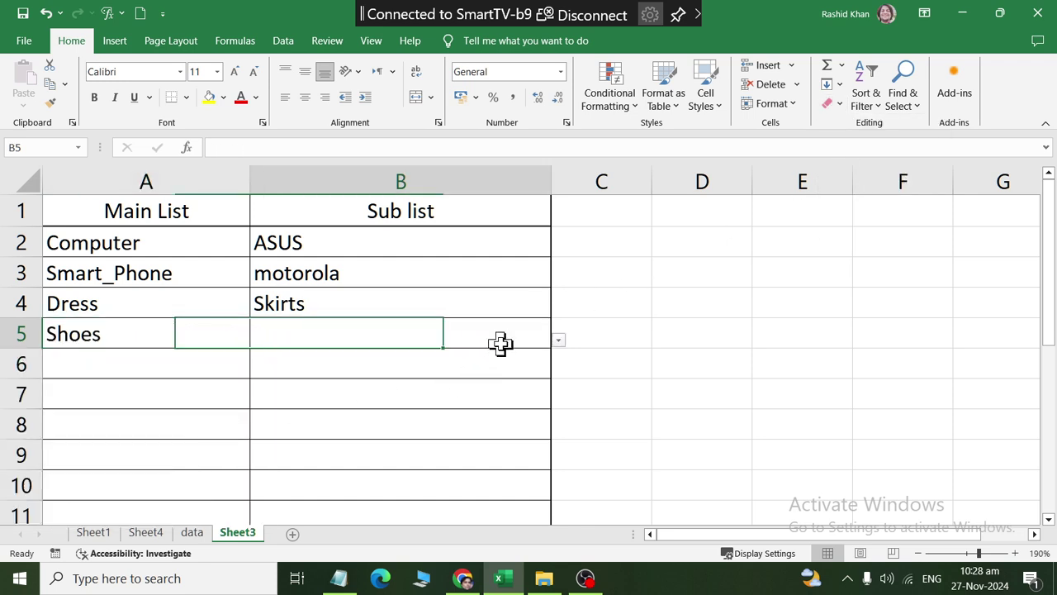
{"action": "left_click", "coordinate": [558, 340]}
{"action": "left_click", "coordinate": [512, 383]}
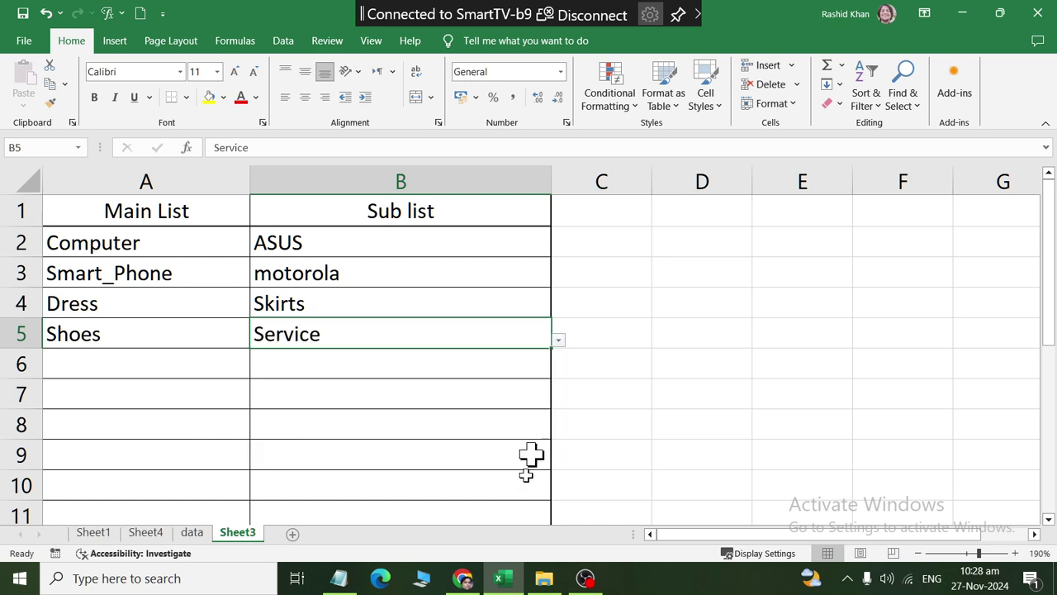